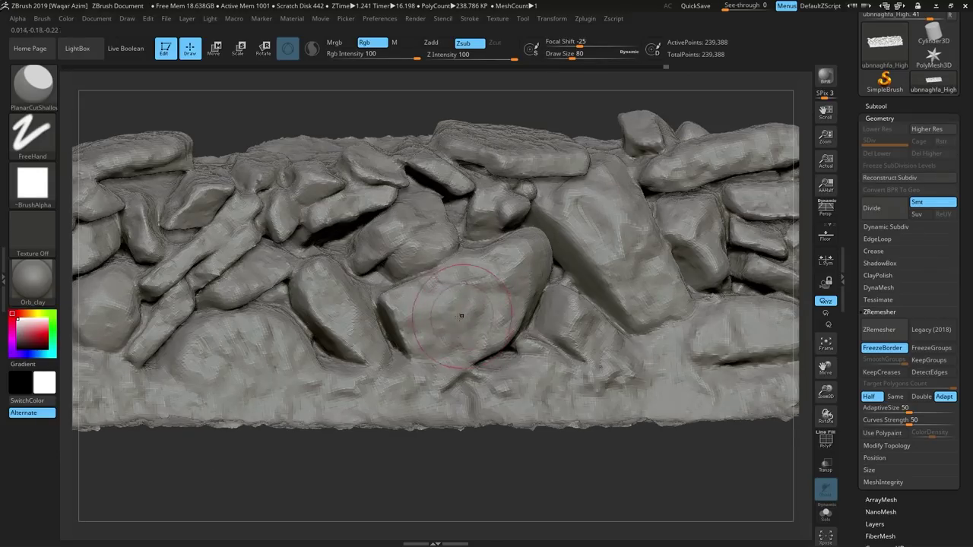
Step: Cut flat planes into several large stones along the wall with the PlanarCutShallow brush at draw size 80
drag(420, 313, 497, 285)
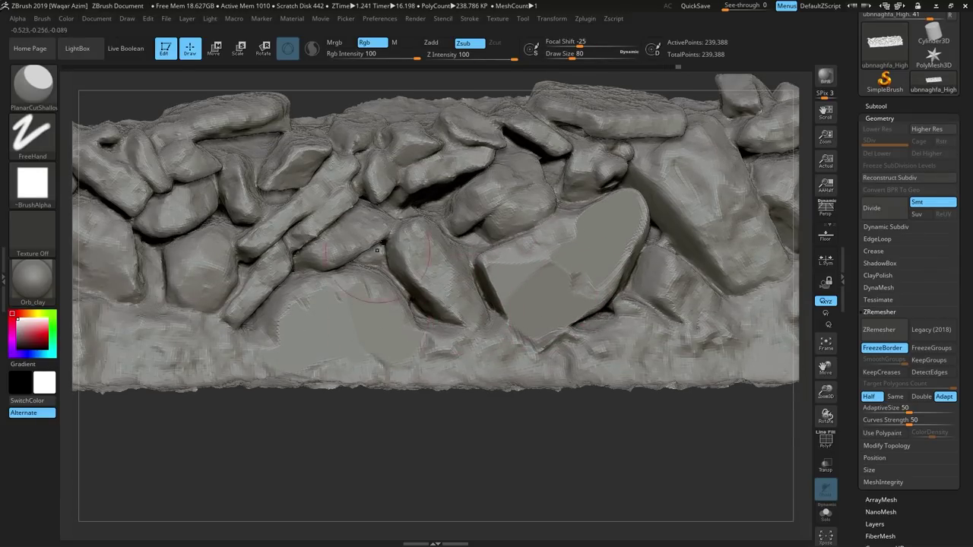
right_drag(376, 251, 341, 290)
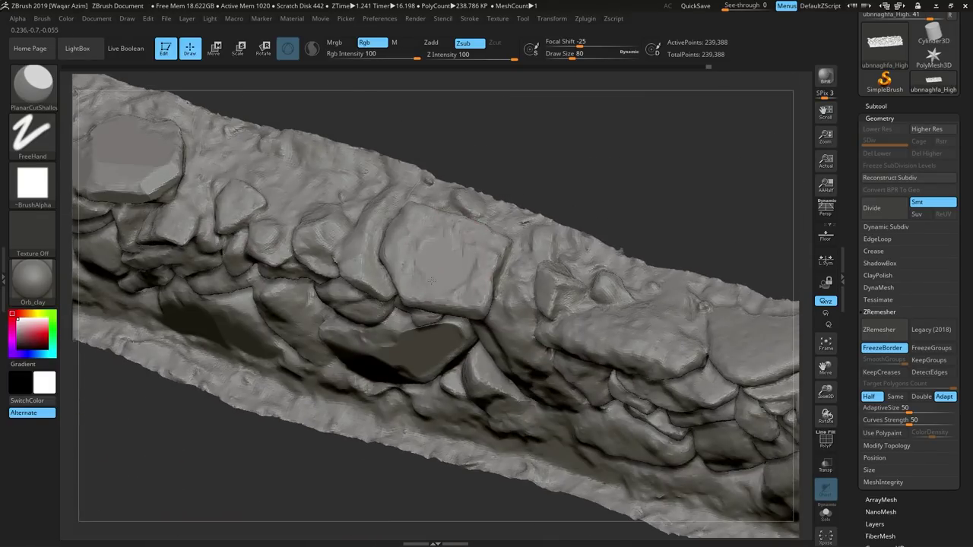
drag(407, 205, 426, 222)
mouse_move(471, 235)
right_down()
mouse_move(475, 256)
mouse_move(297, 249)
right_up()
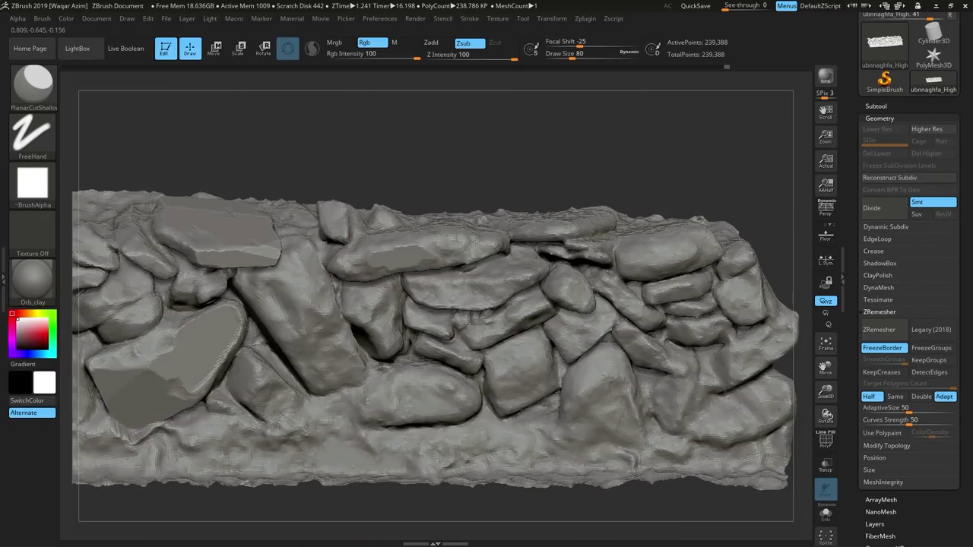
drag(411, 263, 479, 244)
right_drag(456, 247, 411, 239)
right_drag(433, 156, 444, 219)
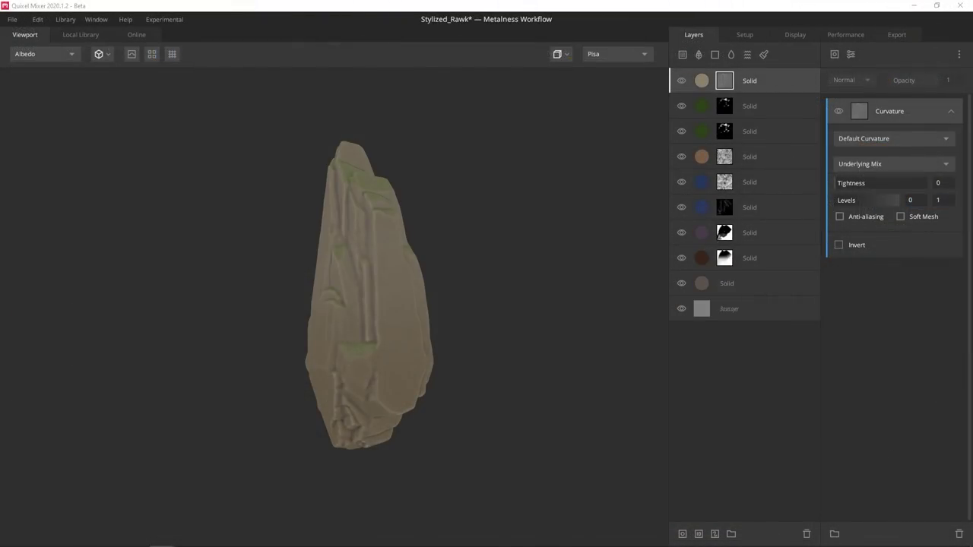
Step: In Quixel Mixer, raise the curvature mask's lower level on the topmost Solid layer to 0.397 and inspect the rock
key(m)
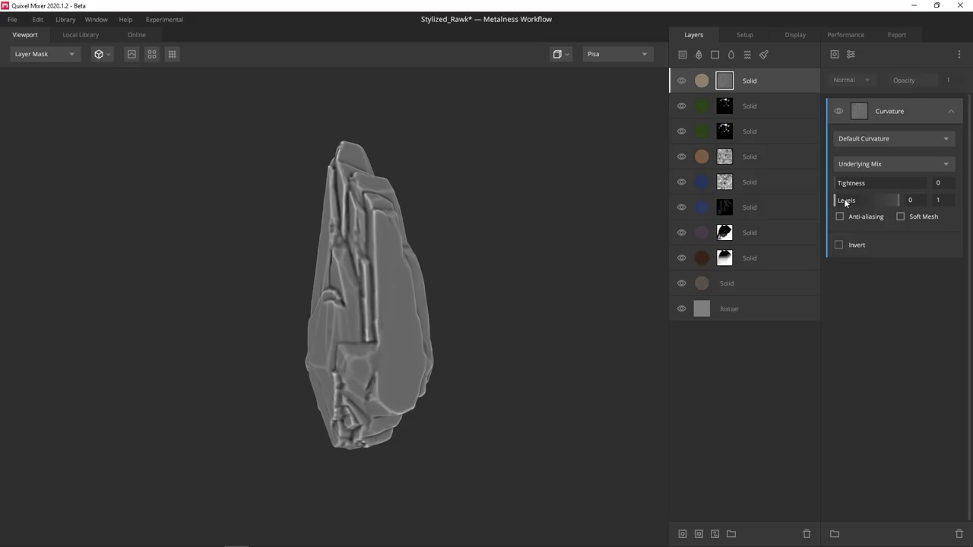
mouse_move(843, 198)
mouse_down()
mouse_move(890, 205)
mouse_move(860, 204)
mouse_up()
key(m)
alt+drag(463, 228, 423, 343)
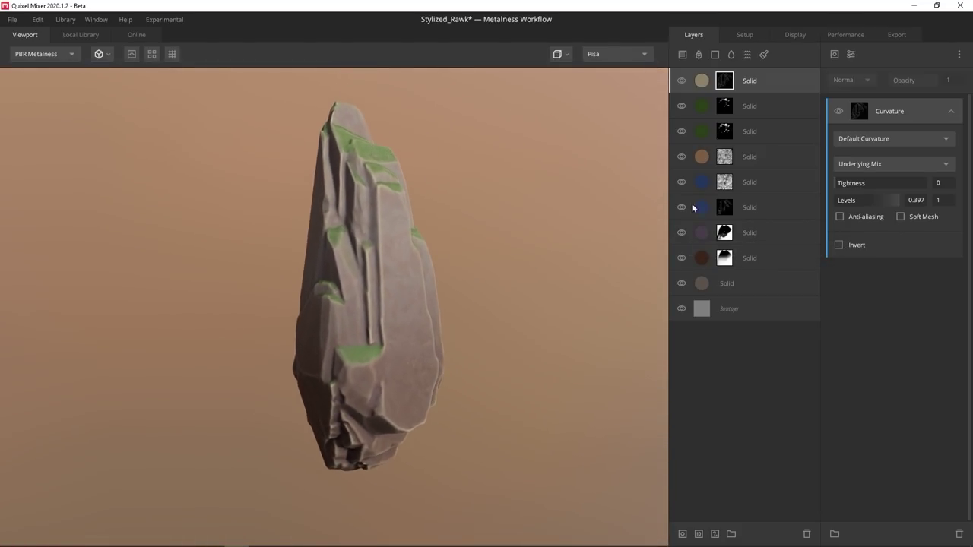
click(785, 73)
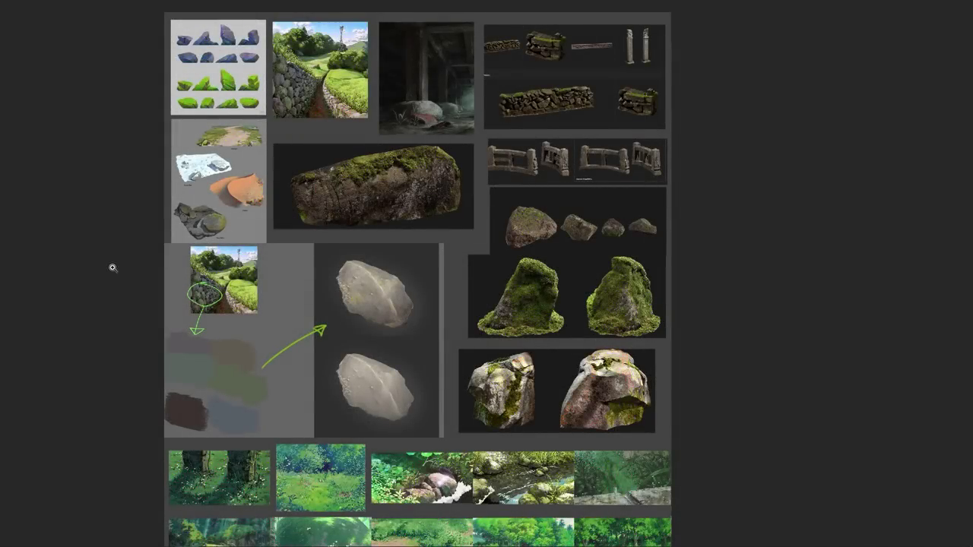
Step: Switch to the reference board and examine the painted stone-wall path and the surrounding rock references
scroll(262, 152, up, 2)
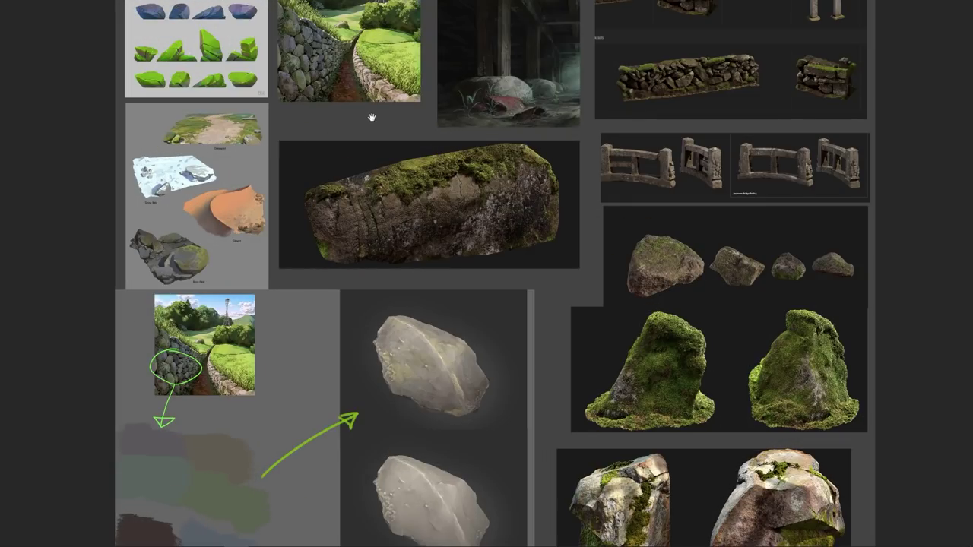
middle_drag(371, 117, 342, 198)
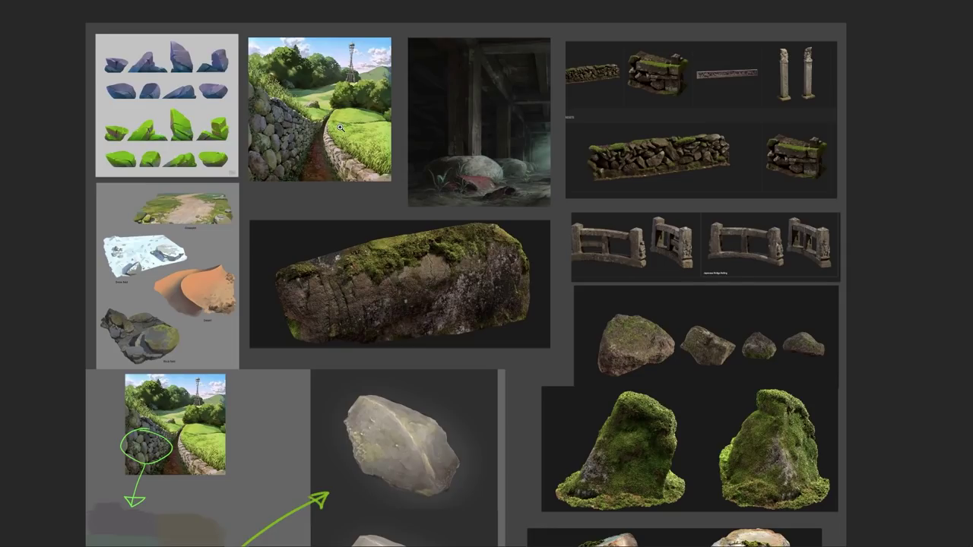
click(340, 127)
click(339, 127)
drag(319, 141, 314, 297)
click(297, 233)
alt+click(314, 297)
alt+click(315, 297)
Step: Examine the colour swatches taken from the stone wall and the stylized rock renders beside them
drag(502, 347, 455, 142)
alt+click(473, 289)
alt+click(473, 290)
drag(502, 376, 484, 217)
click(372, 308)
click(217, 292)
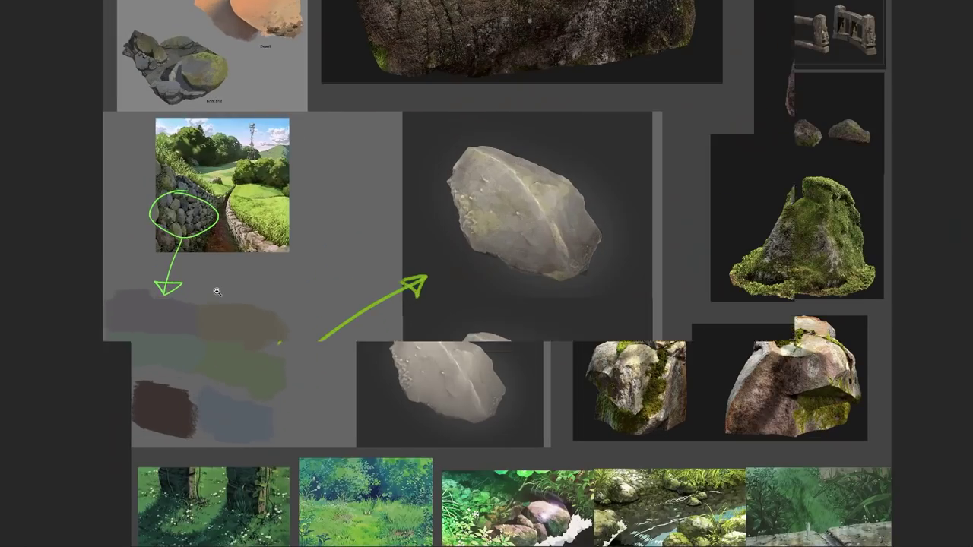
alt+click(365, 310)
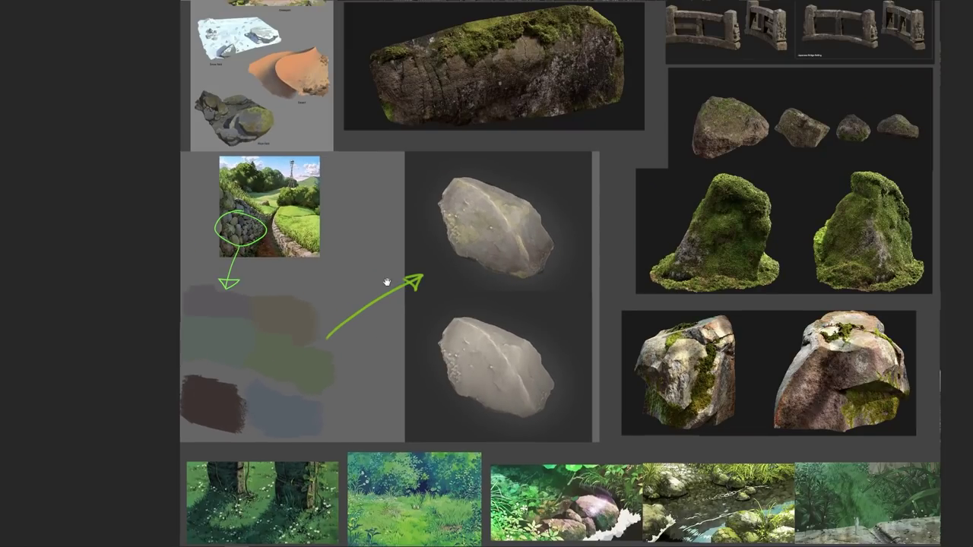
drag(398, 407, 366, 200)
click(352, 335)
drag(365, 333, 351, 287)
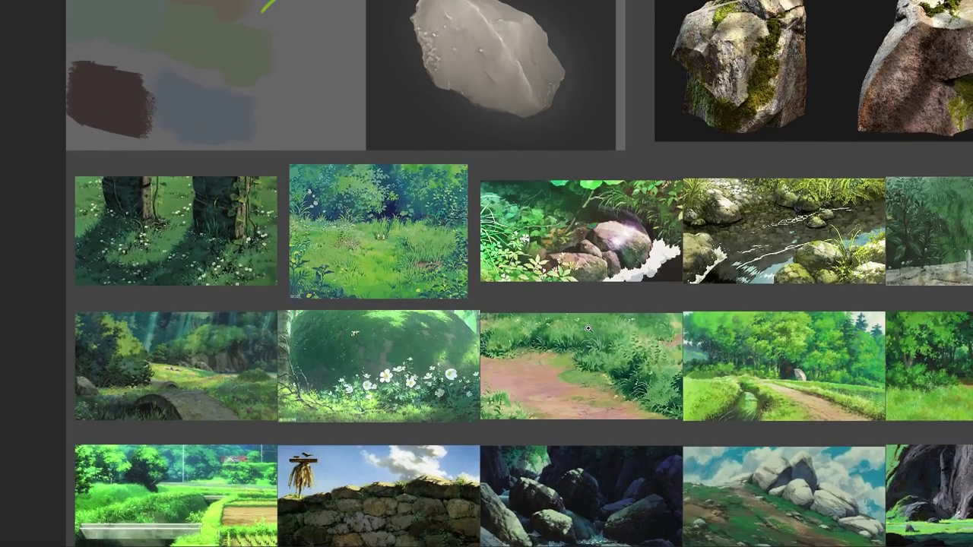
Step: Look through the painted landscape references, from the forest scenes down to the stone-wall valley and the grassy hill
scroll(587, 329, down, 2)
middle_drag(588, 328, 528, 238)
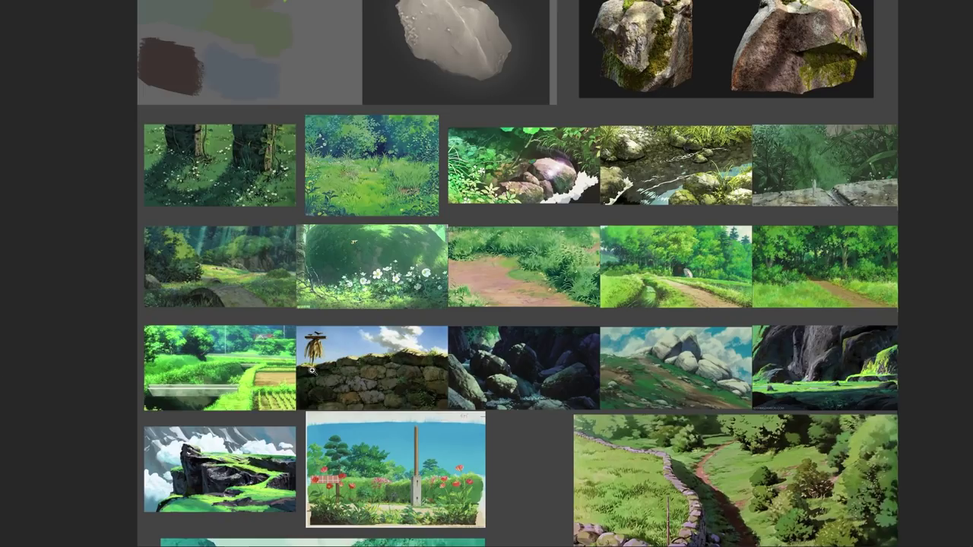
scroll(320, 423, up, 2)
middle_drag(320, 423, 358, 236)
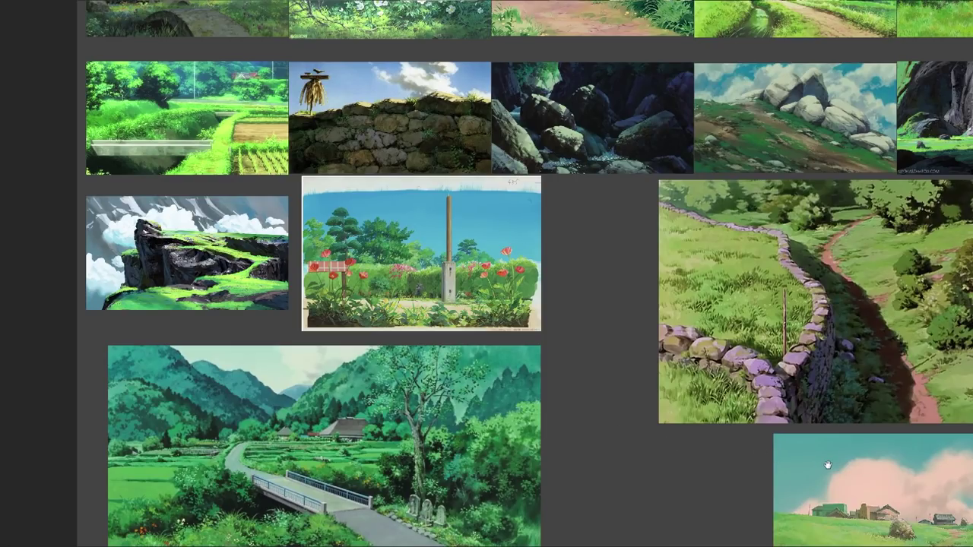
middle_drag(827, 465, 563, 359)
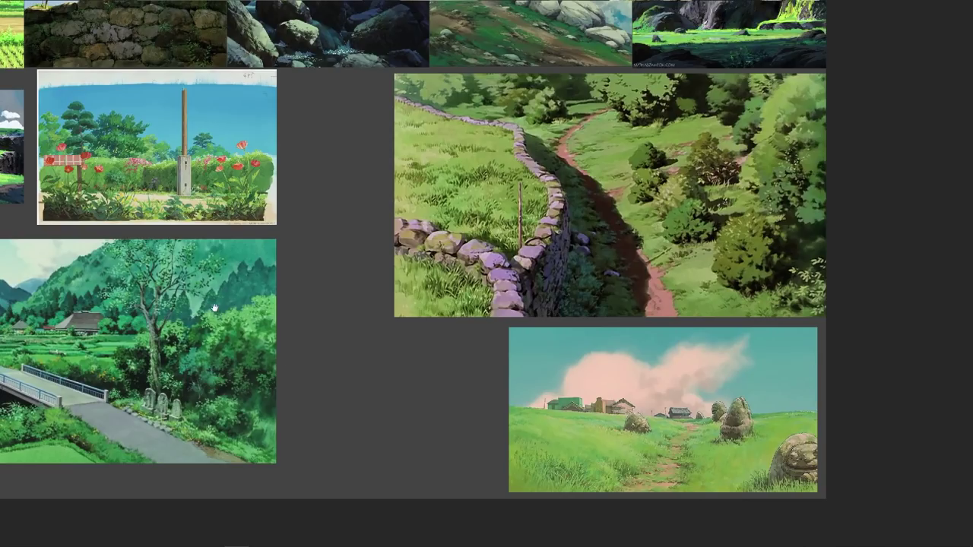
middle_drag(214, 308, 457, 322)
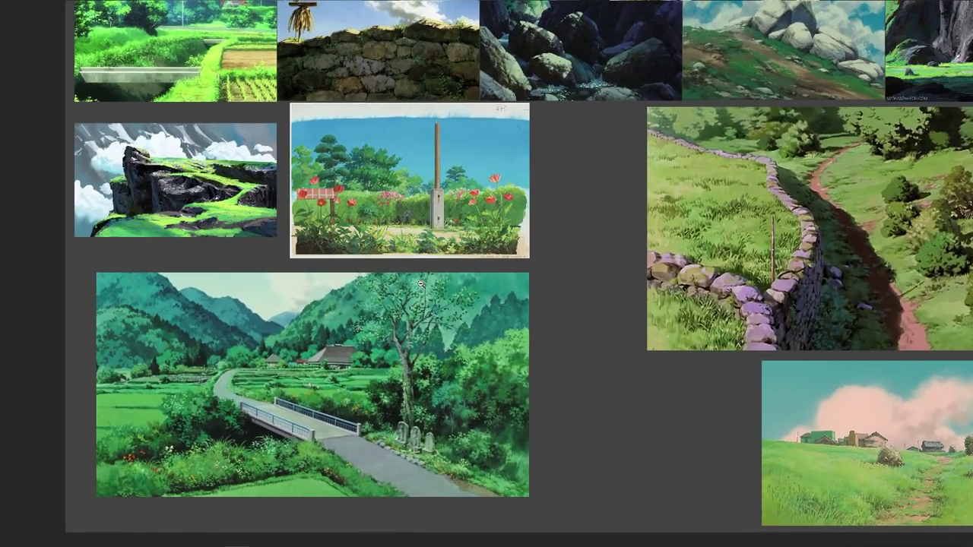
scroll(420, 285, down, 2)
scroll(420, 284, down, 2)
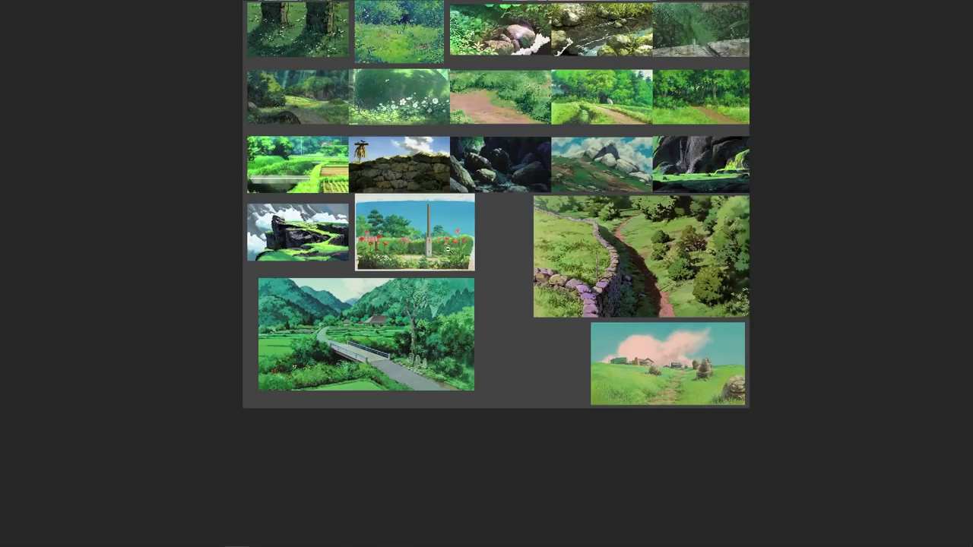
scroll(472, 220, down, 2)
scroll(533, 111, up, 2)
middle_drag(533, 111, 516, 269)
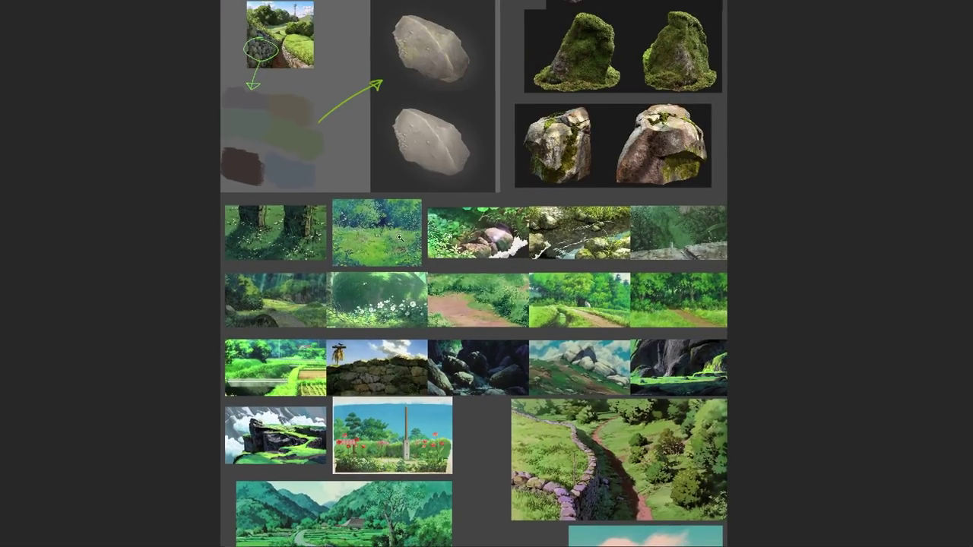
Step: Review the forest paintings, the mossy rock photos and the uppermost rock and stone-wall references
scroll(399, 237, up, 4)
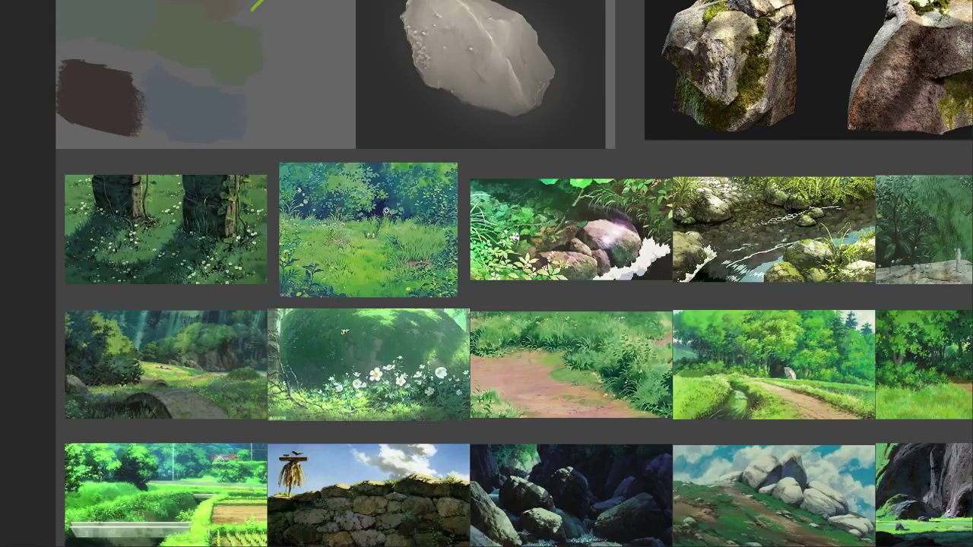
middle_drag(437, 205, 452, 400)
scroll(507, 295, down, 2)
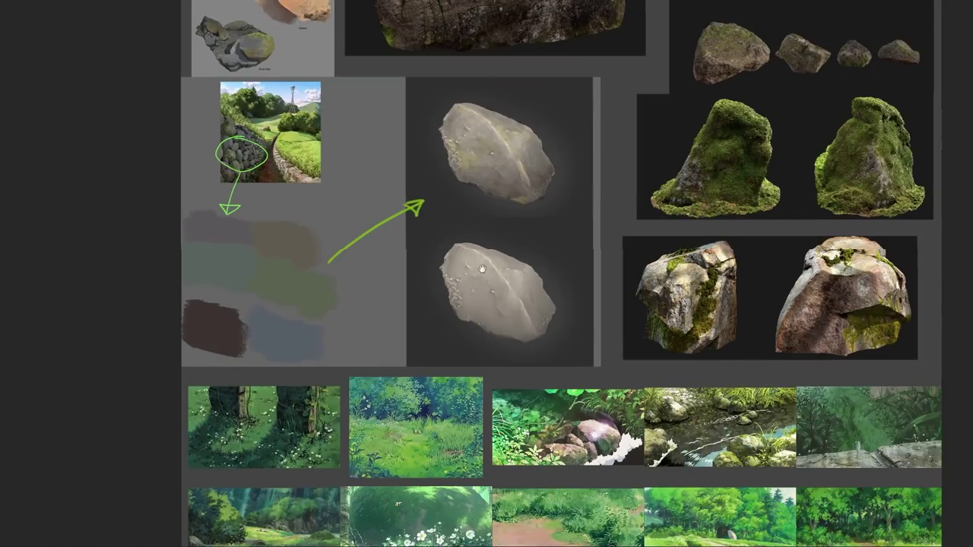
middle_drag(482, 267, 473, 393)
middle_drag(340, 205, 381, 390)
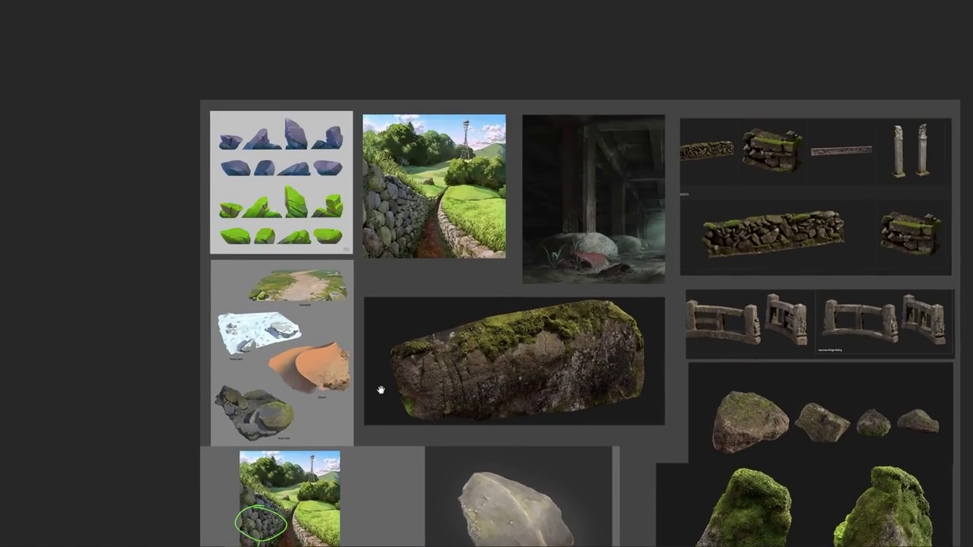
scroll(286, 439, up, 2)
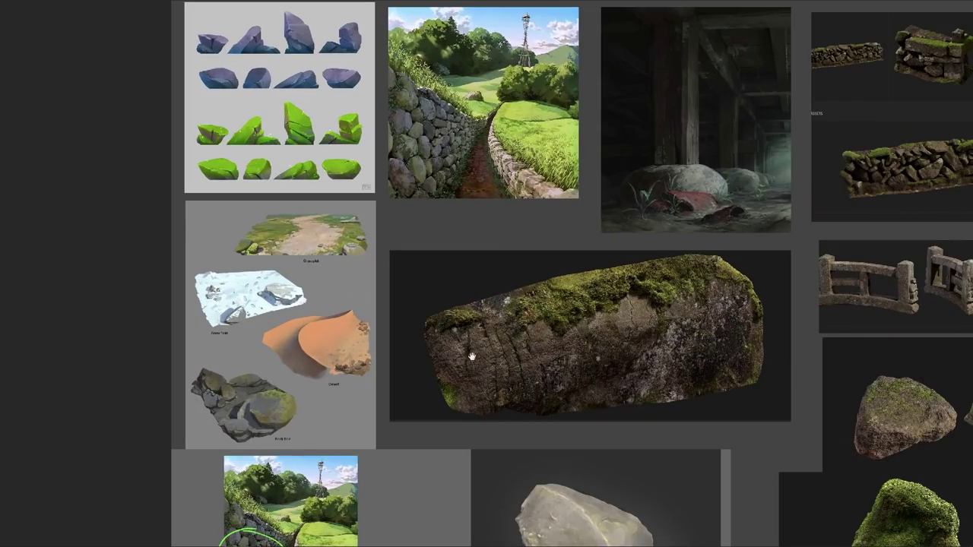
drag(593, 325, 511, 329)
Step: View the complete reference board at a glance
scroll(551, 317, down, 3)
drag(581, 309, 569, 287)
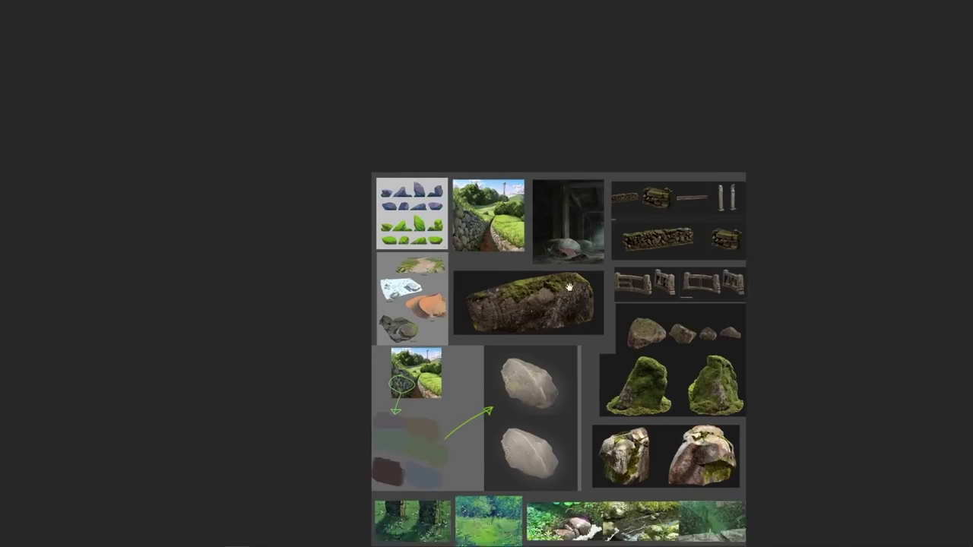
middle_drag(568, 287, 521, 200)
scroll(519, 279, down, 3)
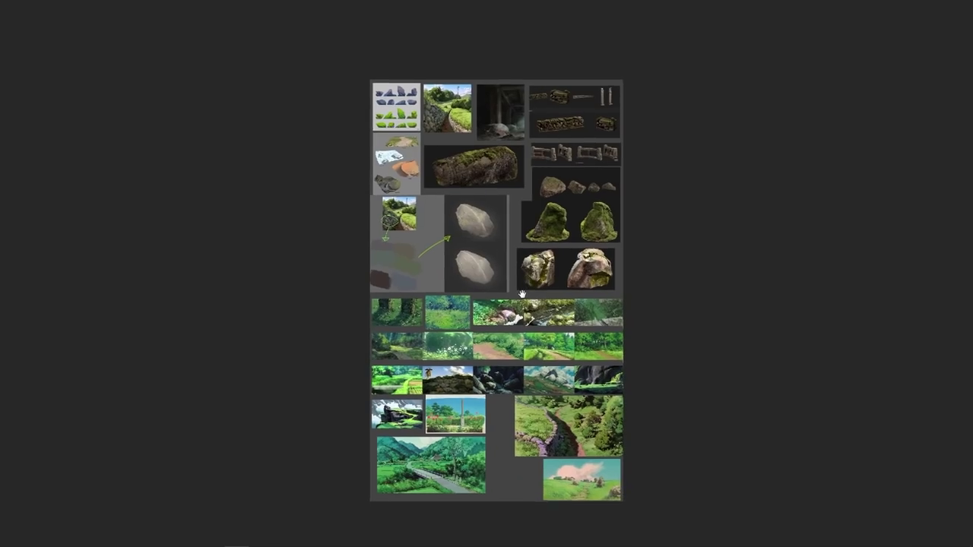
scroll(524, 289, up, 1)
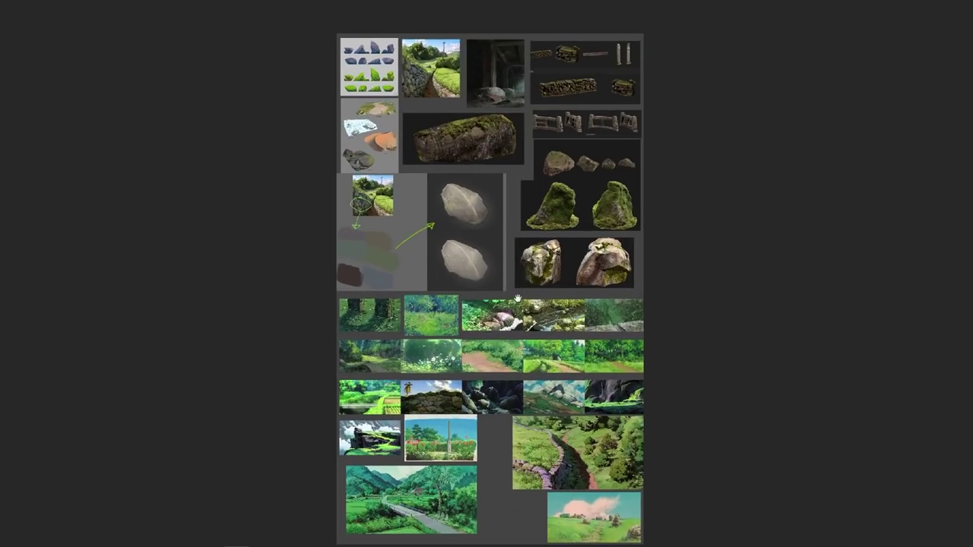
middle_drag(517, 298, 522, 285)
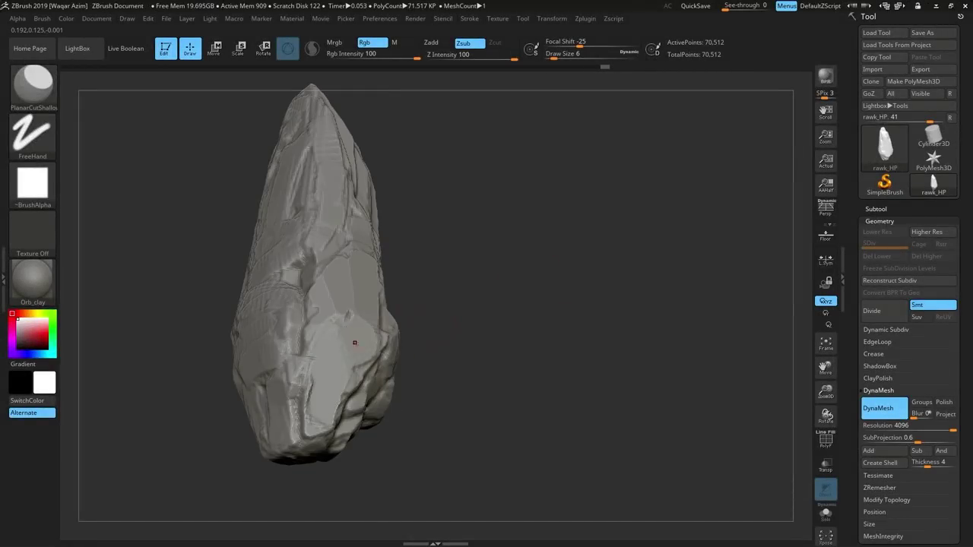
Step: In ZBrush, cut flat facets into the tall rock's lower and upper sides with PlanarCutShallow, using draw size 17
right_drag(355, 343, 380, 335)
drag(357, 327, 319, 403)
right_drag(319, 403, 327, 319)
key(space)
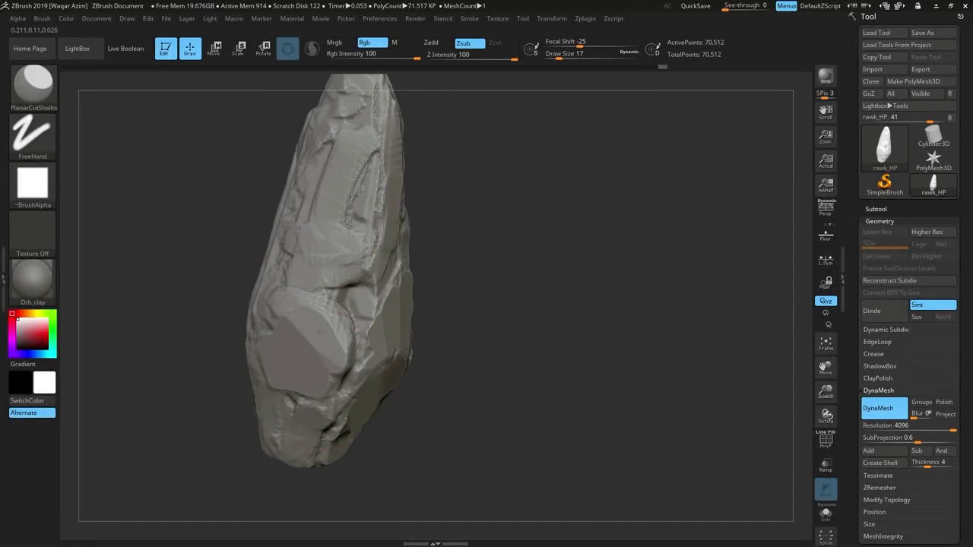
drag(342, 136, 327, 228)
right_drag(326, 228, 327, 295)
right_drag(313, 336, 315, 304)
Step: Reduce the PlanarCutShallow draw size to 5 and work over the rock's long faces
key(space)
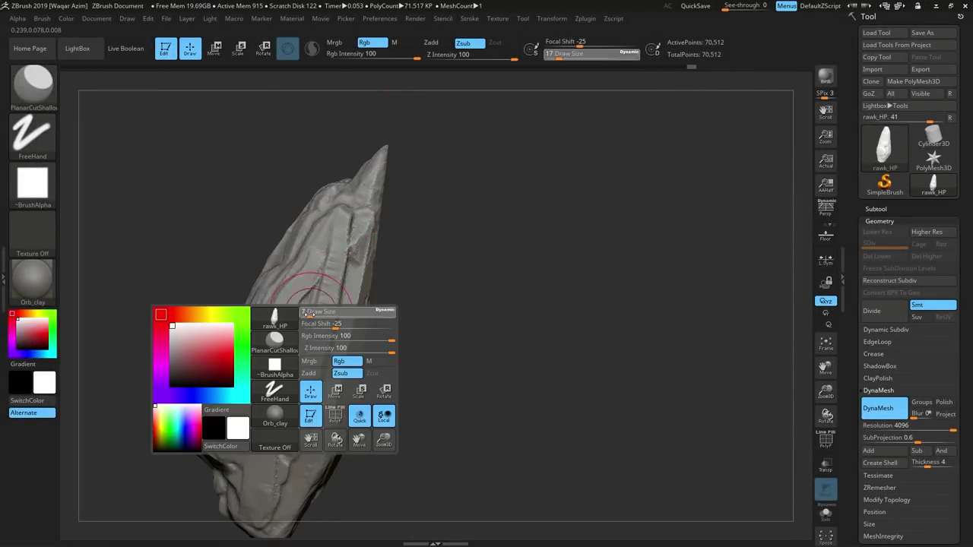
drag(316, 311, 309, 311)
mouse_move(379, 266)
right_down()
mouse_move(479, 228)
mouse_move(342, 199)
right_up()
right_drag(274, 338, 452, 237)
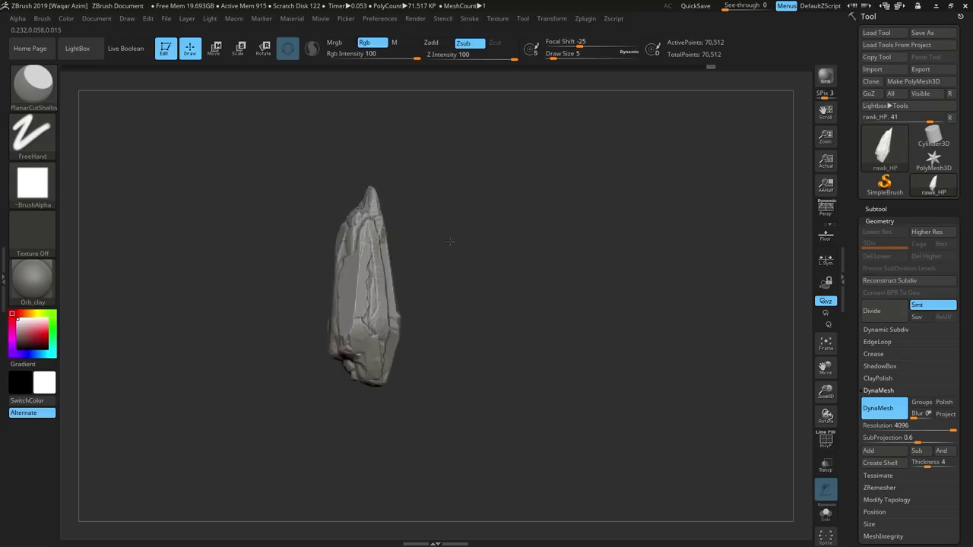
Step: Set the draw size to 7 and cut further planes around the rock's tip and upper body
key(space)
drag(347, 315, 343, 314)
mouse_move(456, 266)
right_down()
mouse_move(502, 277)
mouse_move(453, 263)
right_up()
key(space)
drag(357, 196, 348, 242)
mouse_move(331, 281)
right_down()
mouse_move(335, 242)
mouse_move(348, 305)
right_up()
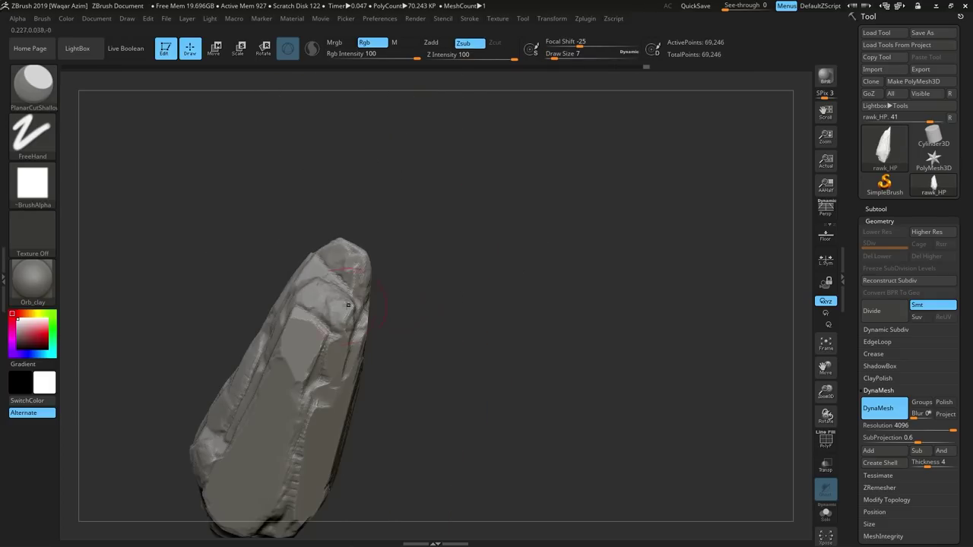
mouse_move(348, 305)
mouse_down()
mouse_move(441, 219)
mouse_move(410, 251)
mouse_move(344, 370)
mouse_up()
mouse_move(368, 254)
mouse_down()
mouse_move(510, 223)
mouse_move(255, 342)
mouse_move(436, 176)
mouse_move(390, 314)
mouse_move(462, 240)
mouse_move(426, 384)
mouse_move(341, 377)
mouse_up()
mouse_move(355, 318)
mouse_down()
mouse_move(458, 349)
mouse_move(532, 168)
mouse_move(499, 255)
mouse_move(347, 289)
mouse_move(545, 269)
mouse_move(331, 251)
mouse_move(250, 228)
mouse_move(413, 230)
mouse_up()
Step: Build up the rock's surface with the ClayTubes brush
key(b)
key(c)
key(t)
key(space)
mouse_move(424, 276)
mouse_down()
mouse_move(380, 275)
mouse_move(550, 233)
mouse_move(365, 348)
mouse_move(376, 245)
mouse_move(495, 276)
mouse_move(365, 362)
mouse_up()
Step: Flatten the built-up surface with another brush and smooth the area near the rock's tip
key(b)
key(p)
drag(446, 327, 471, 251)
shift+drag(372, 209, 387, 218)
drag(471, 251, 354, 265)
Step: Choose the TrimDynamic brush with Alpha 28, reduce its draw size and trim the rock's edges
key(b)
key(t)
key(d)
click(33, 185)
click(192, 194)
key(space)
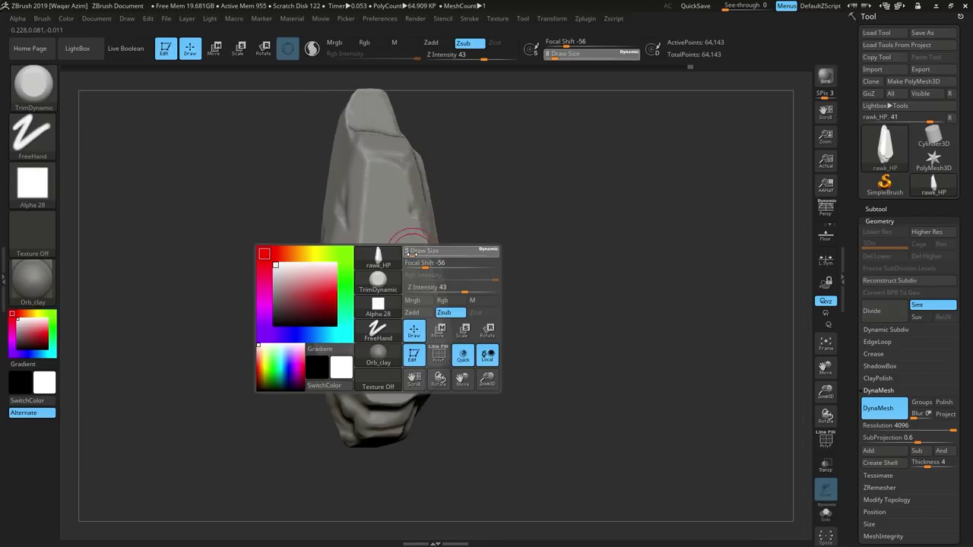
drag(423, 249, 409, 248)
drag(486, 250, 497, 304)
mouse_move(525, 228)
mouse_down()
mouse_move(473, 156)
mouse_move(456, 196)
mouse_move(529, 235)
mouse_up()
Step: Cut one large flat facet down the rock's front with PlanarCutShallow at draw size 17
key(1)
key(space)
drag(383, 296, 399, 449)
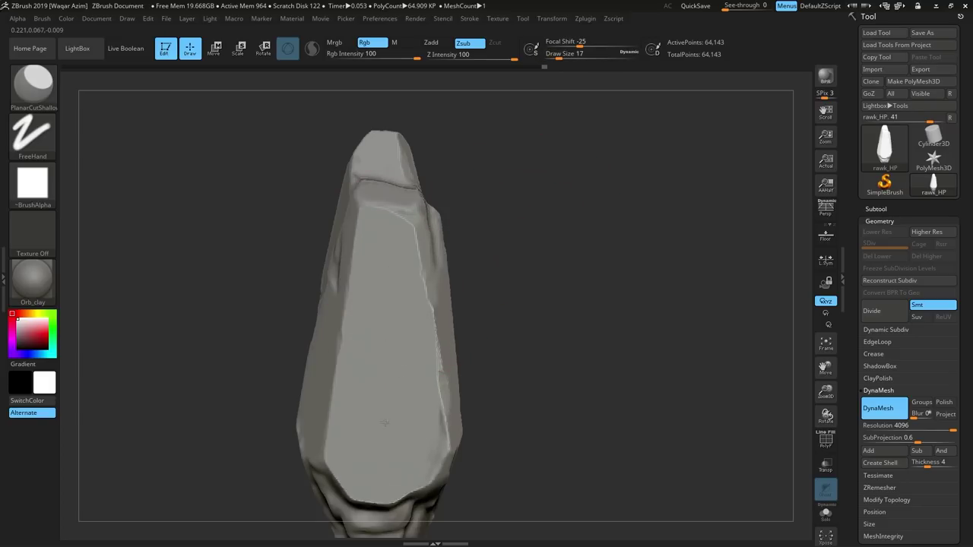
mouse_move(532, 304)
mouse_down()
mouse_move(517, 304)
mouse_move(532, 251)
mouse_up()
Step: Reduce the PlanarCutShallow draw size and carve smaller stepped planes into the rock's front facet
key(space)
drag(389, 368, 387, 368)
drag(361, 383, 344, 392)
drag(524, 304, 380, 297)
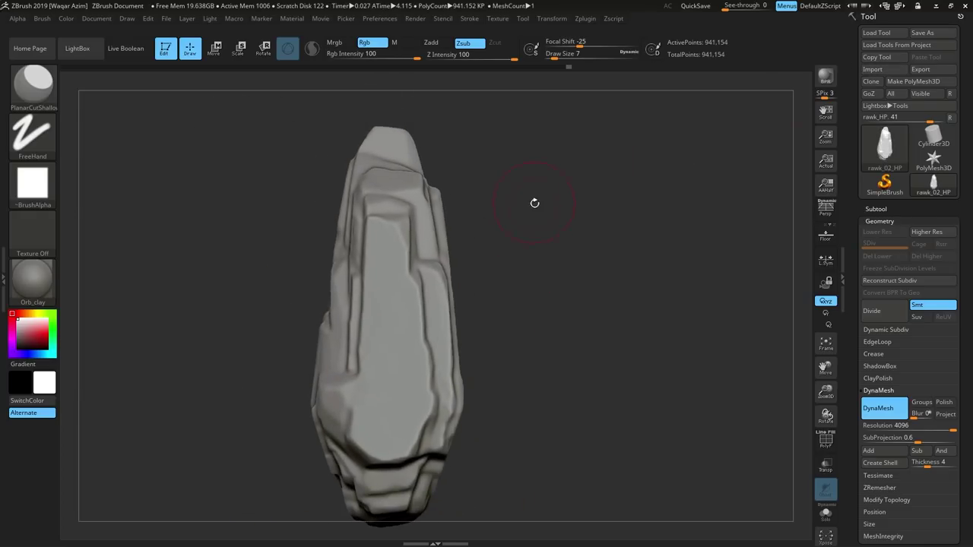
Step: Cut stepped flat planes into the rock's upper front below the tip with PlanarCutShallow and remesh the rock with DynaMesh
mouse_move(532, 202)
mouse_down()
mouse_move(468, 229)
mouse_move(429, 183)
mouse_move(509, 241)
mouse_up()
mouse_move(621, 163)
alt+mouse_down()
mouse_move(536, 196)
mouse_move(448, 254)
alt+mouse_up()
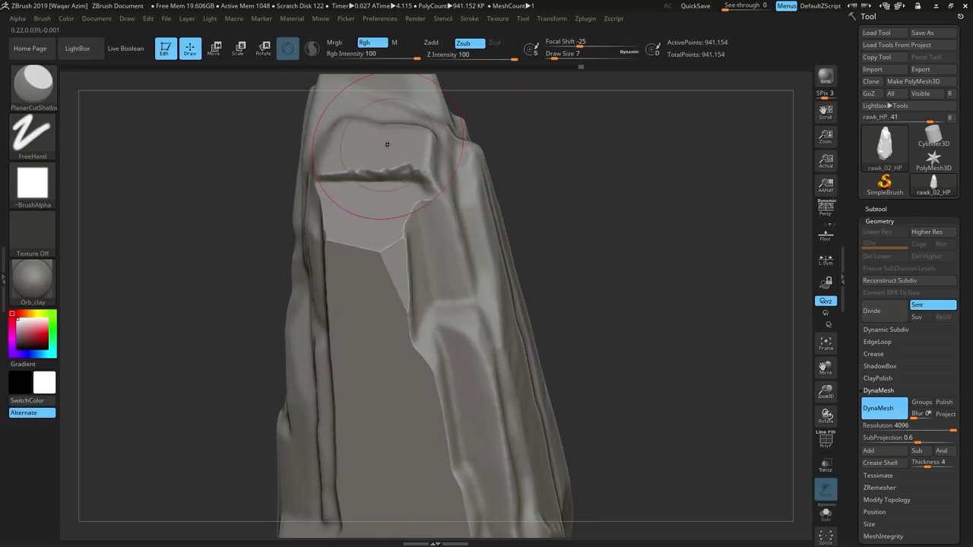
drag(550, 145, 408, 192)
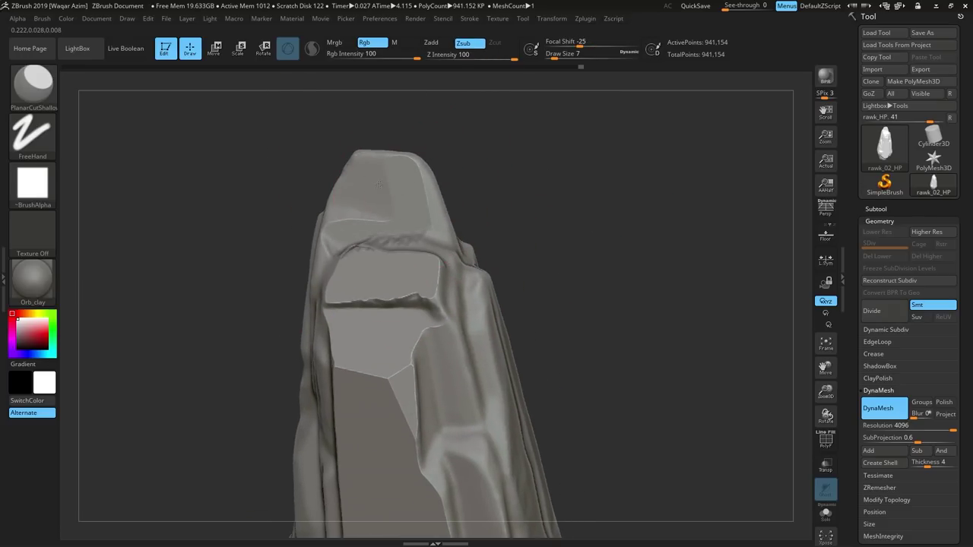
alt+drag(557, 219, 566, 170)
ctrl+right_drag(608, 226, 600, 183)
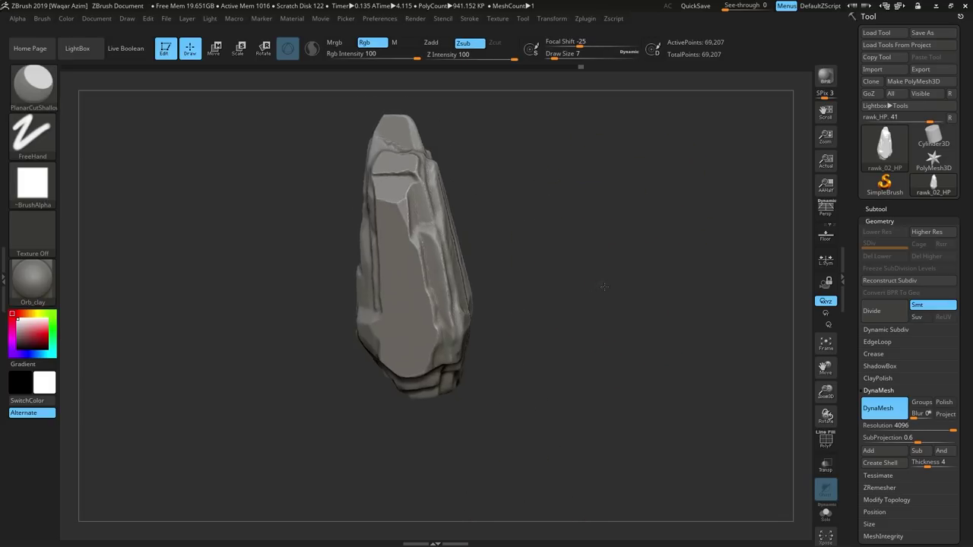
Step: Cut flat facets along the rock's long narrow side and its lower flank with PlanarCutShallow
drag(603, 228, 577, 219)
ctrl+right_drag(577, 220, 579, 251)
drag(579, 251, 365, 242)
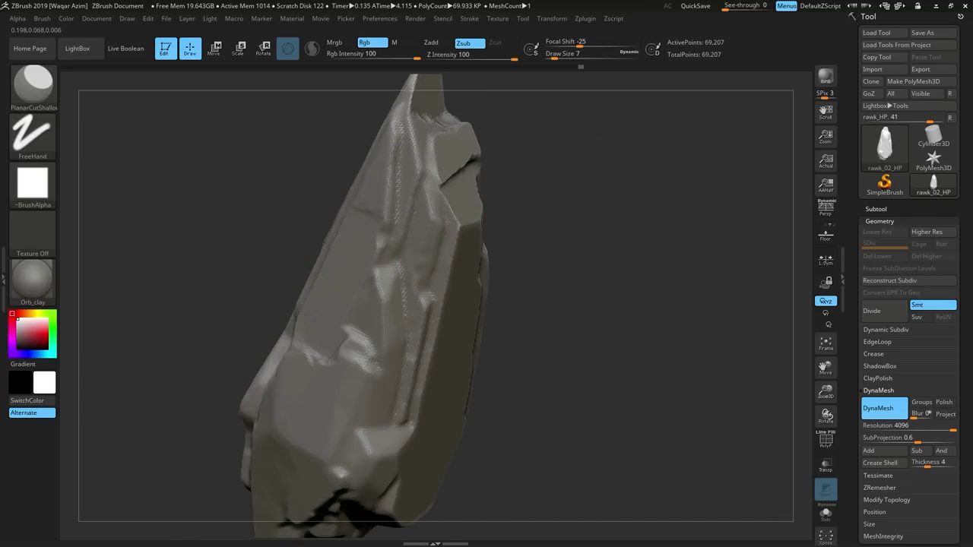
drag(347, 348, 334, 374)
mouse_move(584, 241)
mouse_down()
mouse_move(582, 214)
mouse_move(566, 199)
mouse_up()
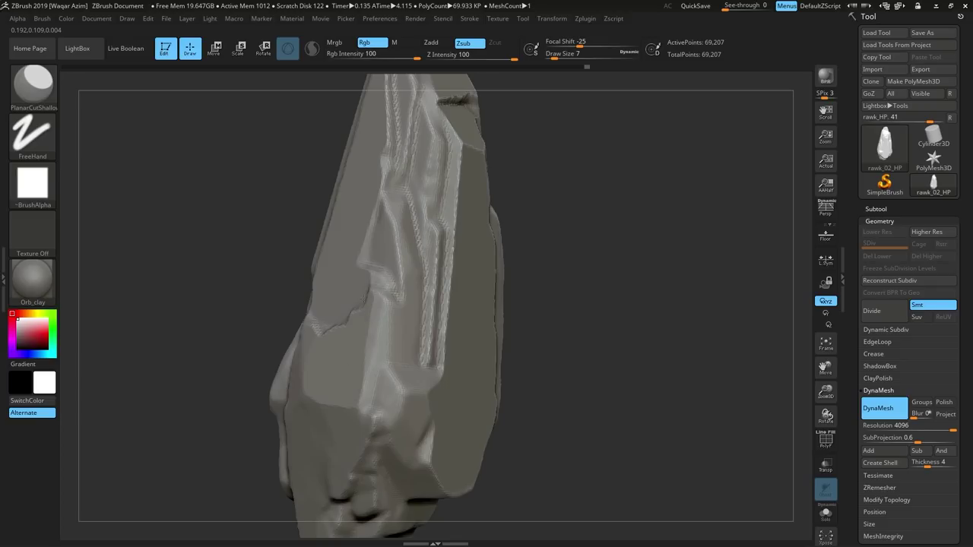
drag(532, 296, 516, 302)
Step: Cut flat planes around the rock's lower end below the large front facet
mouse_move(559, 277)
mouse_down()
mouse_move(611, 272)
mouse_move(617, 240)
mouse_up()
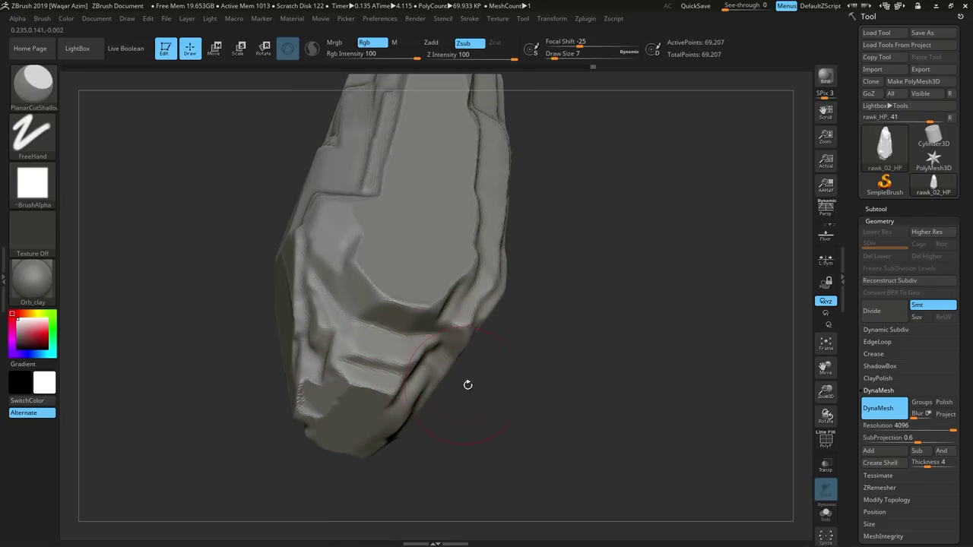
drag(467, 384, 402, 410)
mouse_move(494, 426)
mouse_down()
mouse_move(395, 426)
mouse_move(380, 365)
mouse_move(380, 425)
mouse_up()
drag(325, 407, 347, 387)
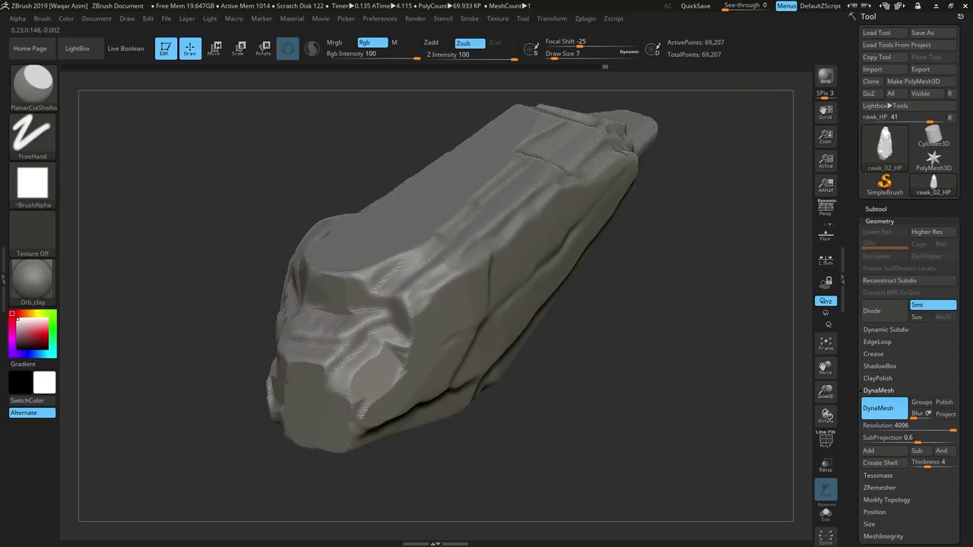
Step: Carve planar cuts into the rock's opposite side and flatten the corner near its base
mouse_move(456, 304)
mouse_down()
mouse_move(424, 204)
mouse_move(477, 261)
mouse_move(425, 349)
mouse_up()
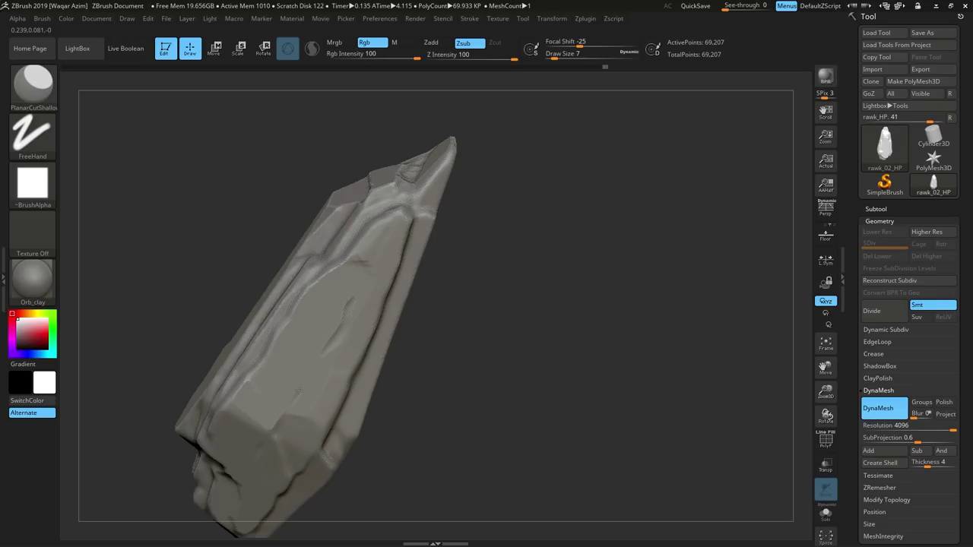
drag(349, 339, 496, 310)
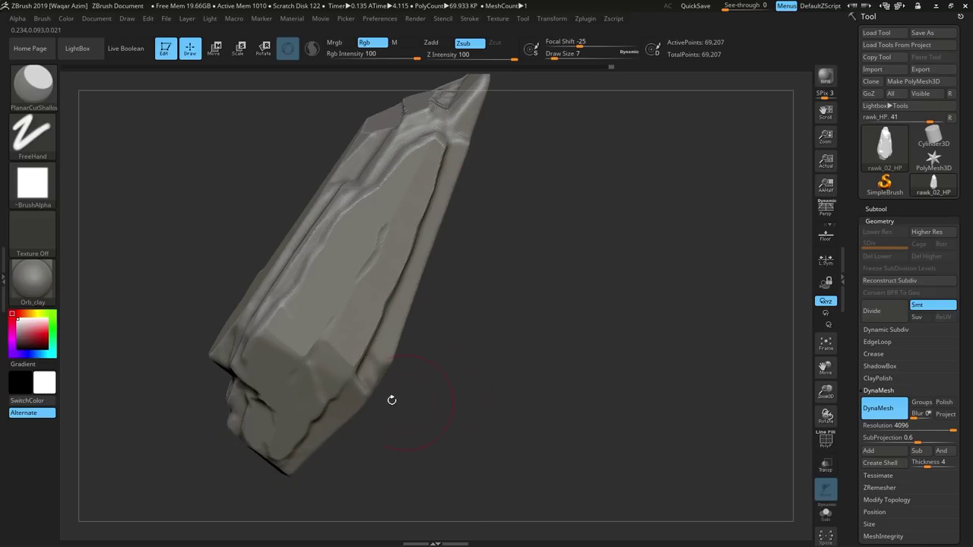
drag(392, 400, 275, 298)
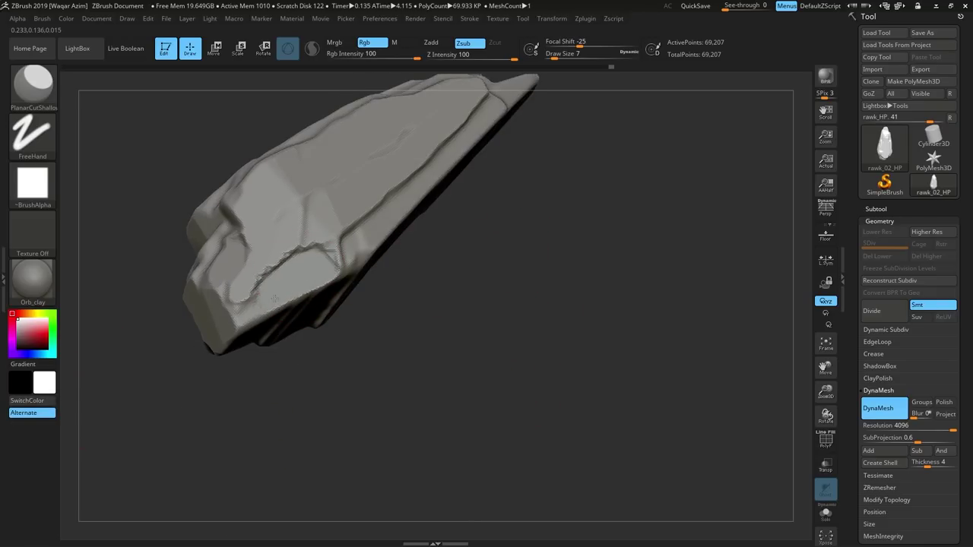
drag(474, 304, 326, 265)
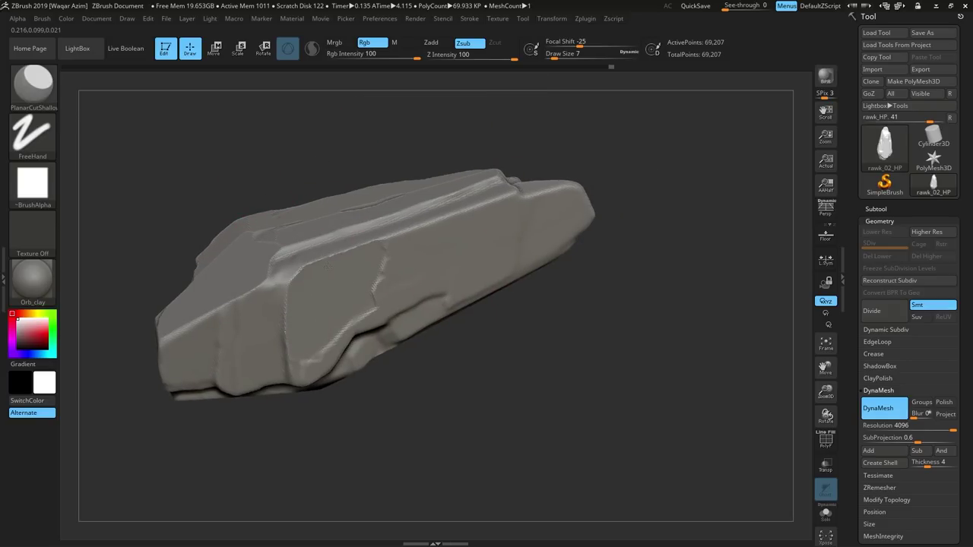
Step: Flatten the rock's broad side, remesh it with DynaMesh and smooth the cut edges with the Smooth brush
drag(500, 226, 586, 210)
mouse_move(621, 160)
ctrl+mouse_down()
mouse_move(665, 225)
mouse_move(600, 292)
ctrl+mouse_up()
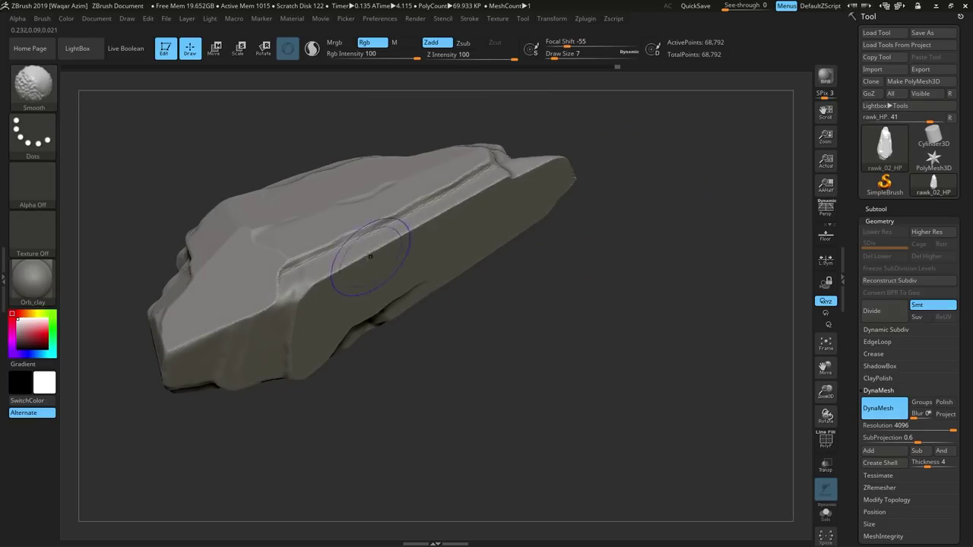
shift+drag(369, 256, 304, 266)
mouse_move(487, 358)
mouse_down()
mouse_move(630, 335)
mouse_move(491, 334)
mouse_up()
shift+drag(354, 261, 335, 319)
mouse_move(486, 304)
mouse_down()
mouse_move(547, 239)
mouse_move(464, 320)
mouse_up()
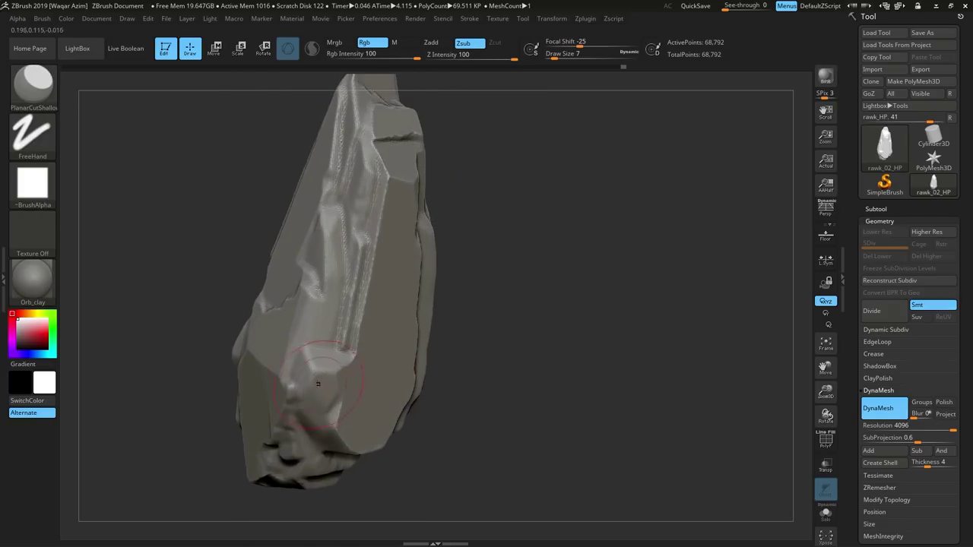
Step: Cut broad planes with PlanarCutShallow across the rock's uneven side ridges and down toward its base
drag(464, 380, 502, 334)
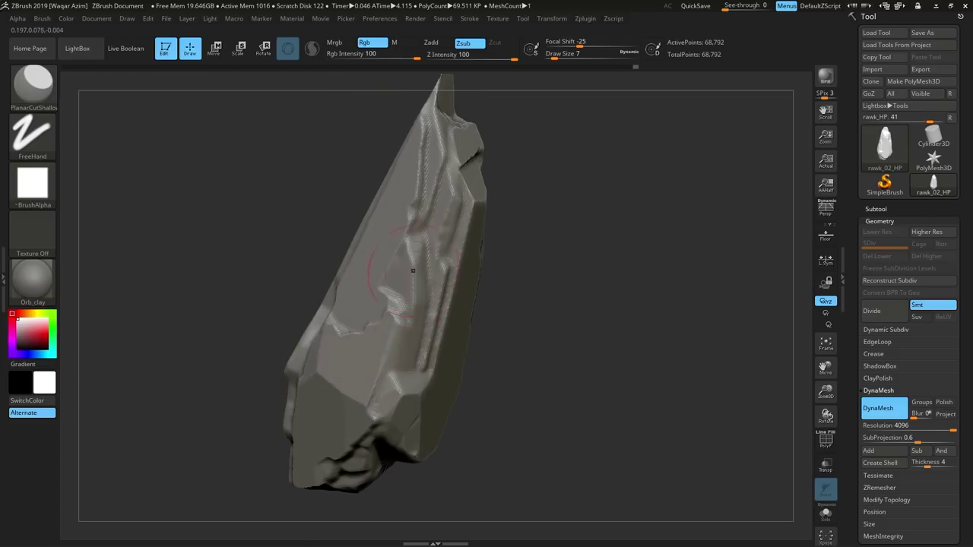
drag(412, 271, 396, 284)
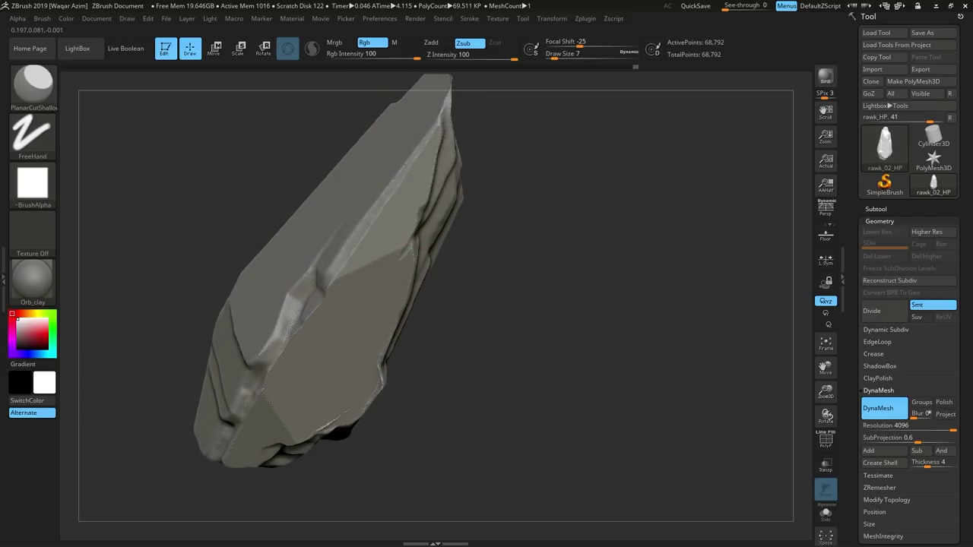
mouse_move(269, 403)
mouse_down()
mouse_move(304, 243)
mouse_move(418, 289)
mouse_move(357, 343)
mouse_move(335, 313)
mouse_up()
mouse_move(423, 365)
mouse_down()
mouse_move(408, 265)
mouse_move(295, 436)
mouse_move(394, 355)
mouse_move(387, 342)
mouse_up()
mouse_move(372, 281)
mouse_down()
mouse_move(369, 228)
mouse_move(293, 372)
mouse_move(319, 364)
mouse_up()
mouse_move(384, 215)
mouse_down()
mouse_move(383, 251)
mouse_move(433, 271)
mouse_move(534, 207)
mouse_move(499, 315)
mouse_move(413, 311)
mouse_move(441, 246)
mouse_move(471, 279)
mouse_move(506, 284)
mouse_move(491, 271)
mouse_move(538, 284)
mouse_move(542, 299)
mouse_move(506, 282)
mouse_move(576, 297)
mouse_move(597, 289)
mouse_move(391, 271)
mouse_move(515, 251)
mouse_move(539, 272)
mouse_up()
drag(540, 273, 550, 281)
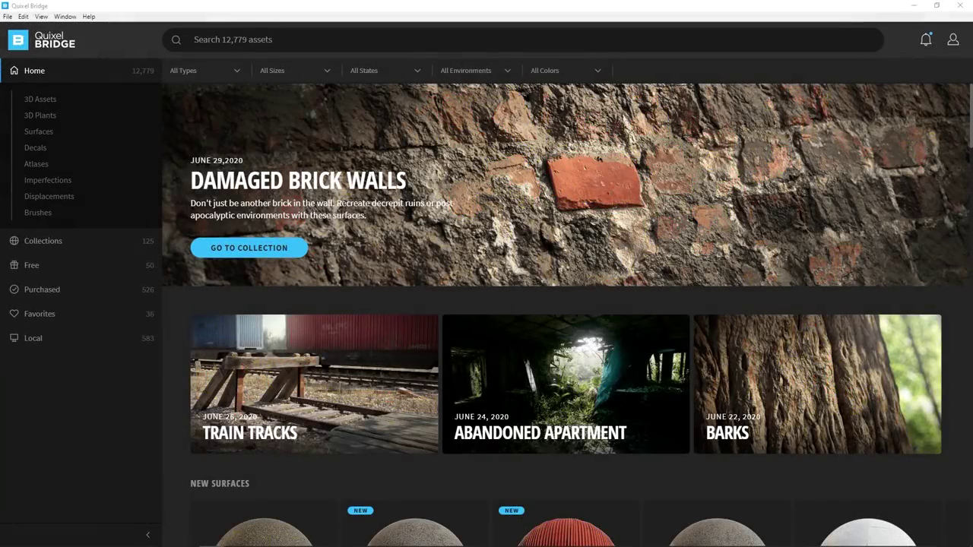
Step: Switch to Quixel Bridge, search for "japan 3d" and open the Japanese Stone Wall asset
click(325, 39)
text(j)
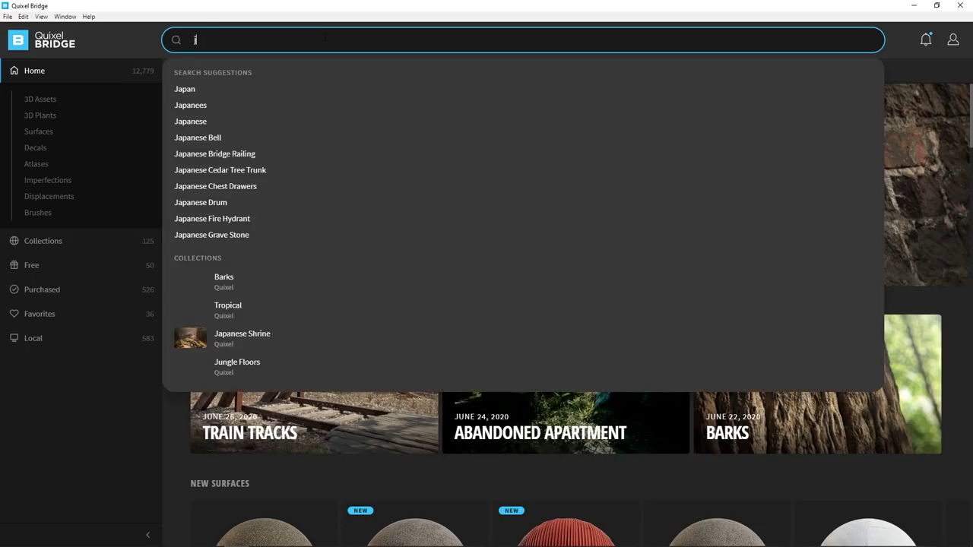
text(apan 3d)
key(Return)
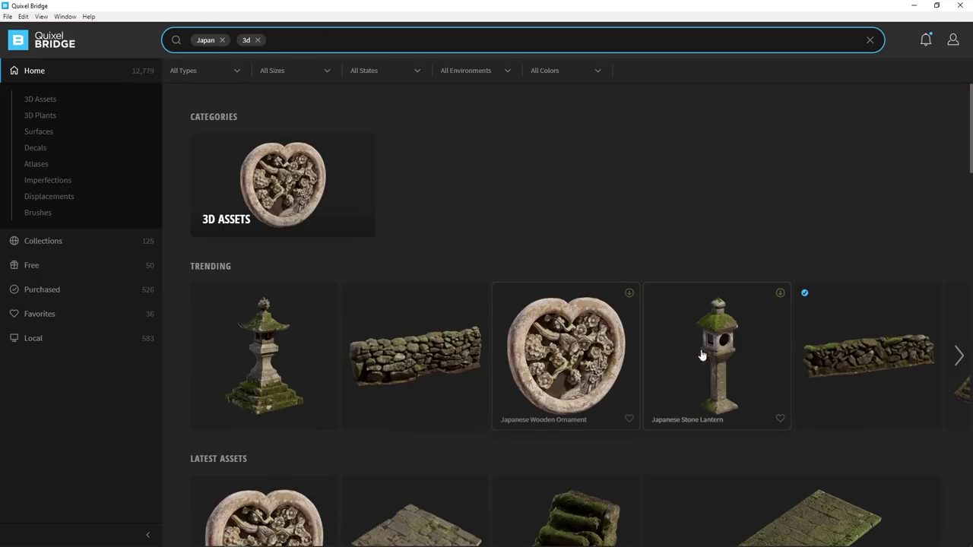
click(839, 362)
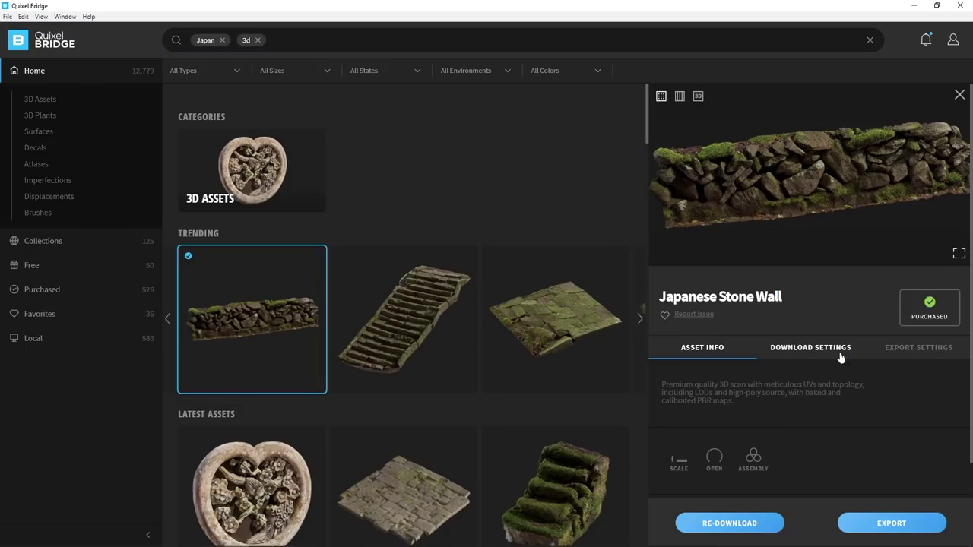
Step: Preview the Japanese Stone Wall's texture maps and inspect its 3D model full screen
click(679, 96)
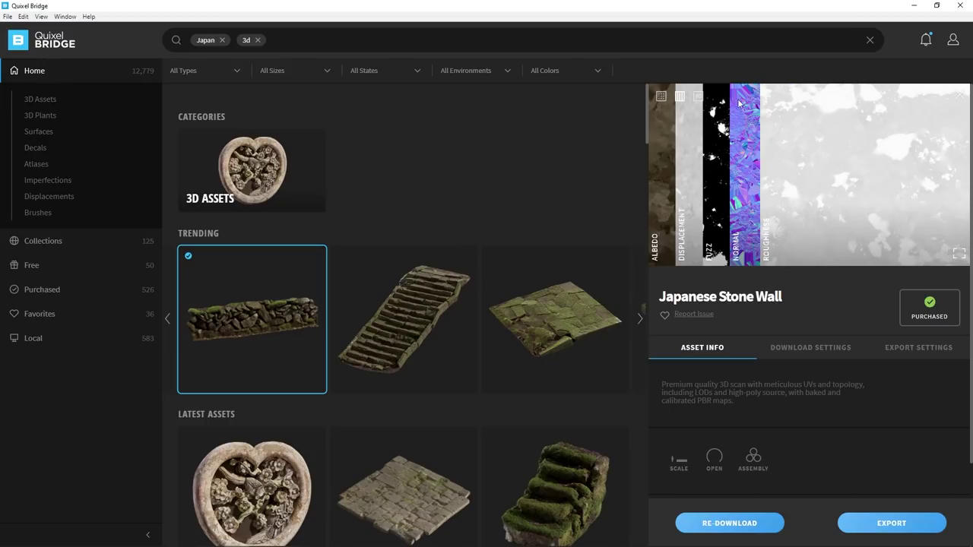
click(698, 98)
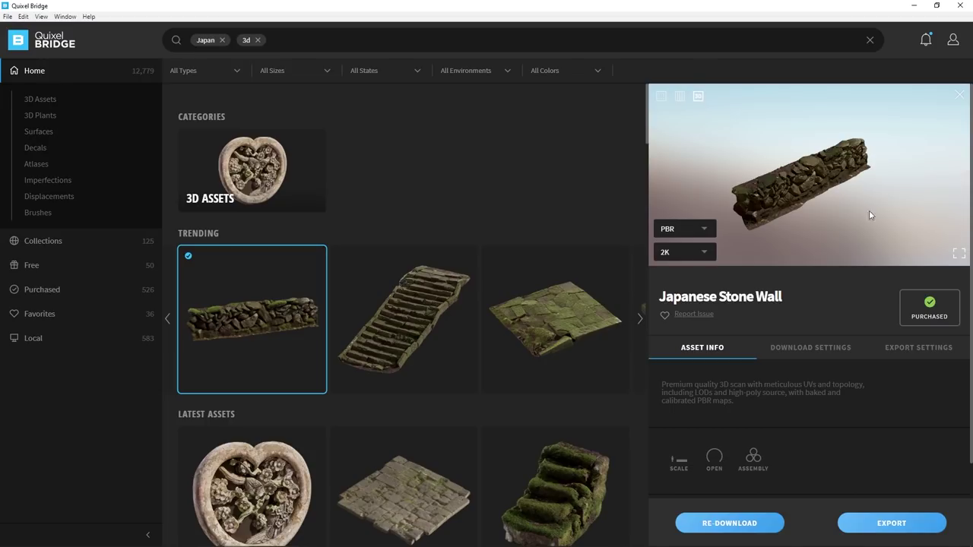
click(959, 253)
drag(710, 281, 556, 288)
scroll(453, 217, up, 4)
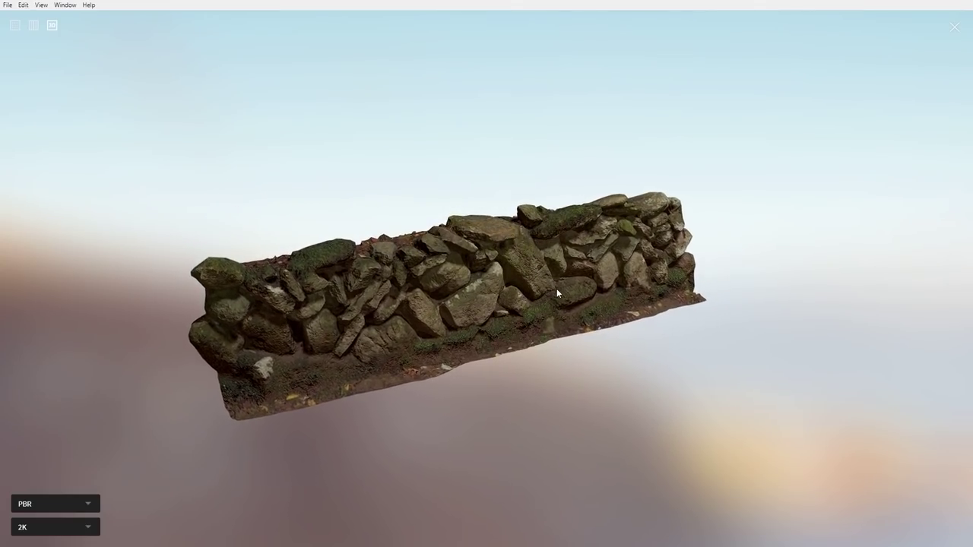
click(956, 28)
Step: Add Source ZTool to the stone wall's download settings and re-download the asset
click(787, 349)
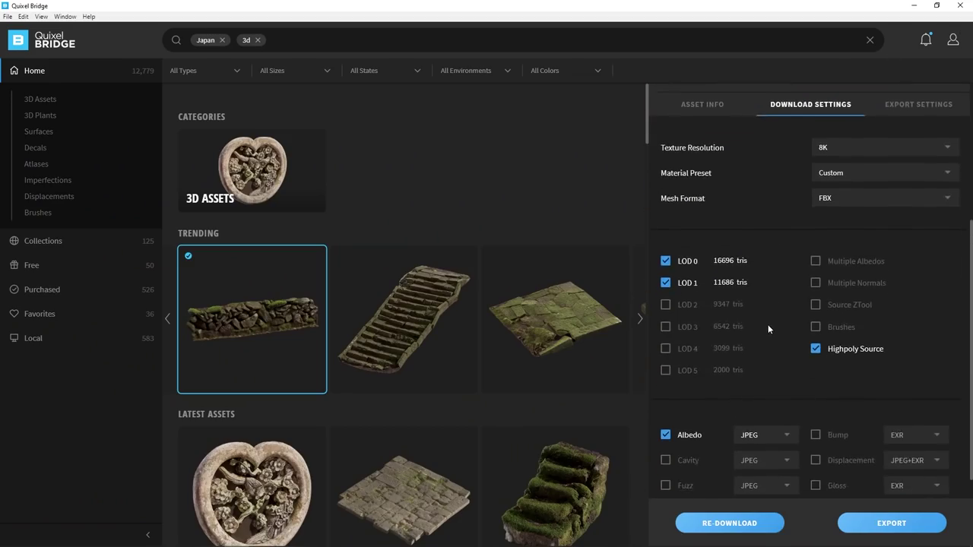
scroll(764, 317, down, 1)
click(814, 295)
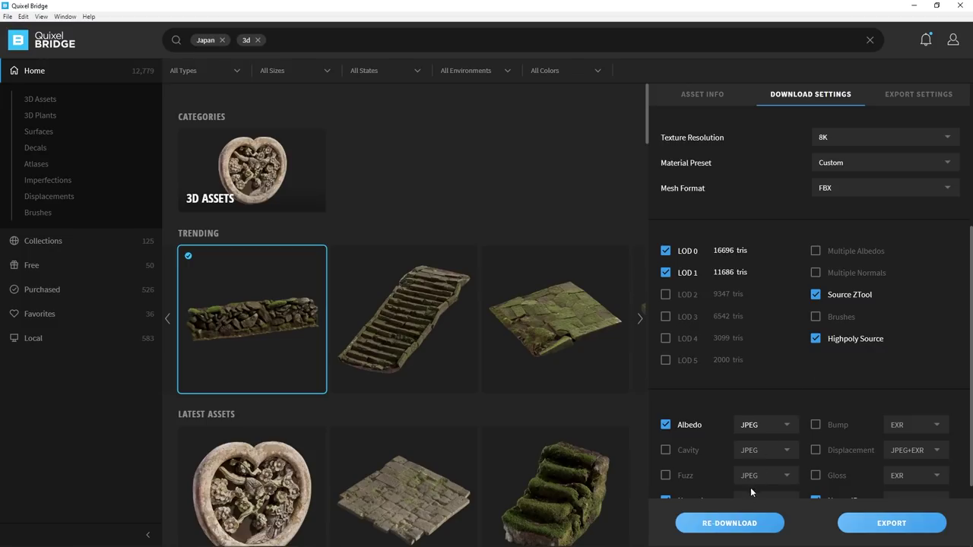
click(715, 521)
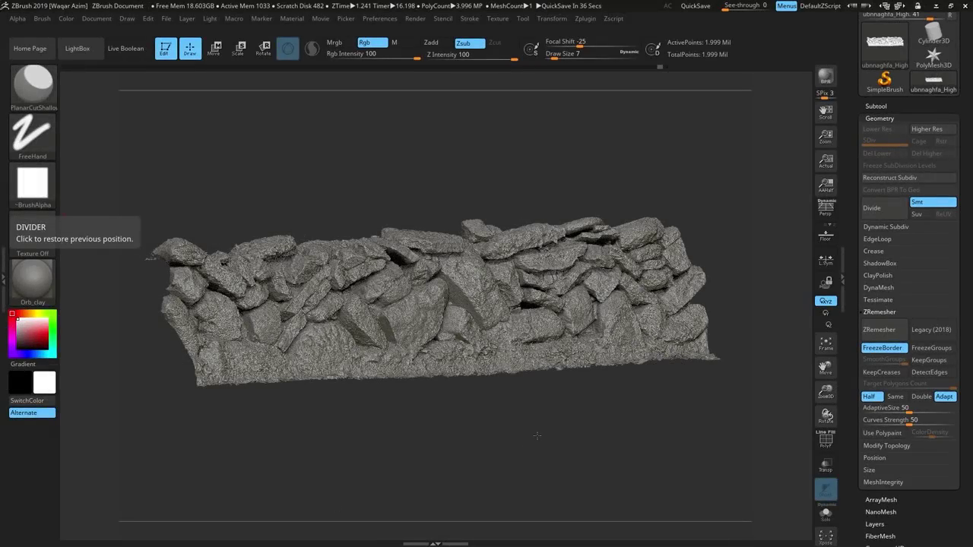
Step: Switch to ZBrush, keep ZRemesher's FreezeBorder option on and compare the original and remeshed stone wall through the undo history
drag(527, 409, 528, 429)
mouse_move(825, 138)
mouse_down()
mouse_move(813, 137)
mouse_move(816, 155)
mouse_up()
drag(537, 443, 523, 403)
click(919, 348)
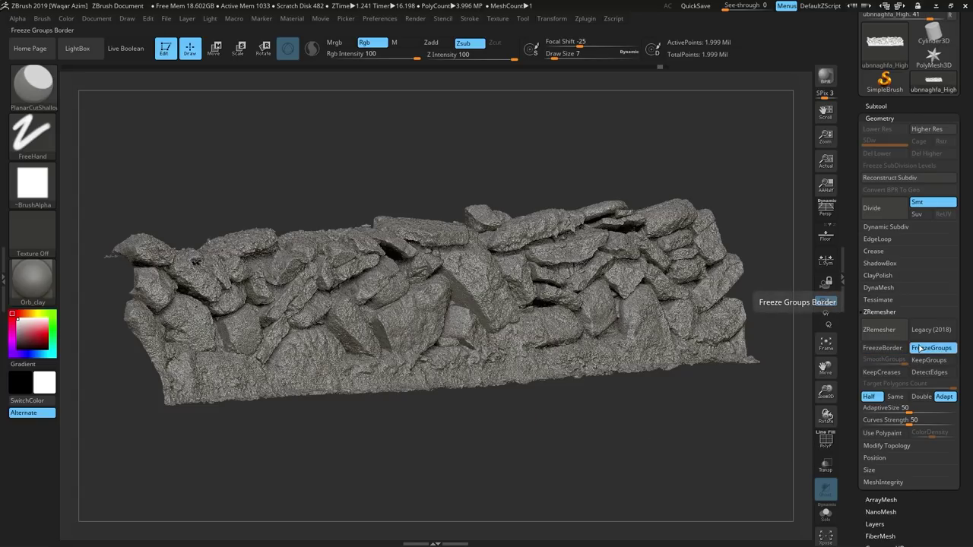
click(883, 348)
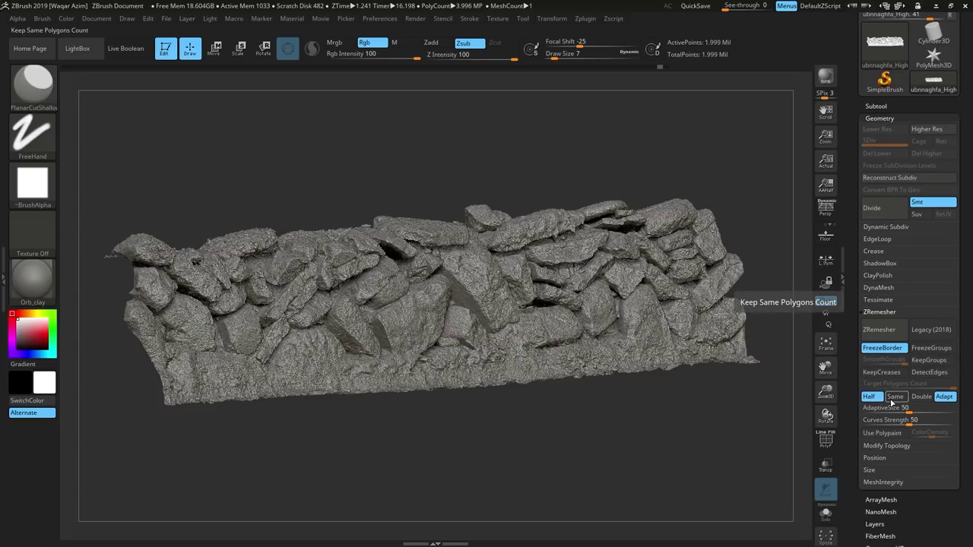
click(665, 65)
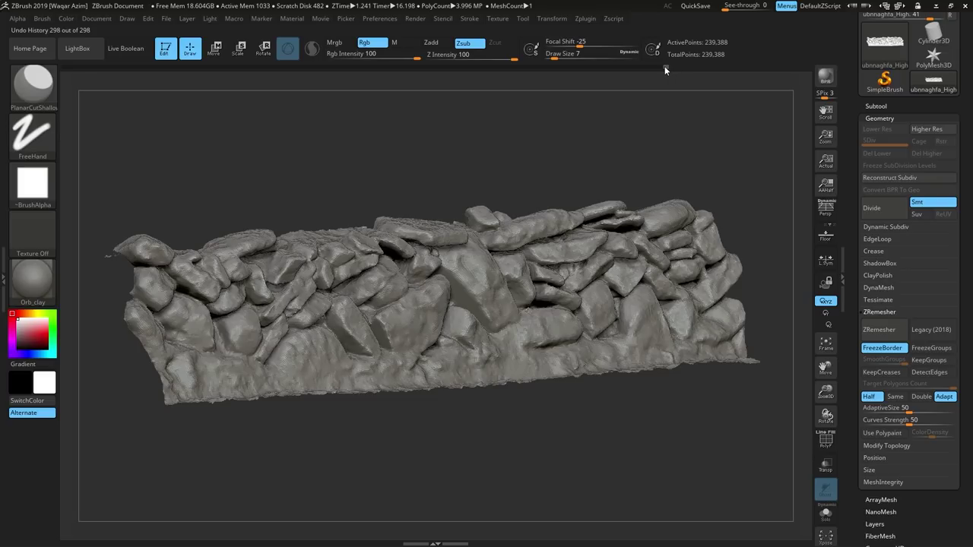
drag(664, 66, 659, 66)
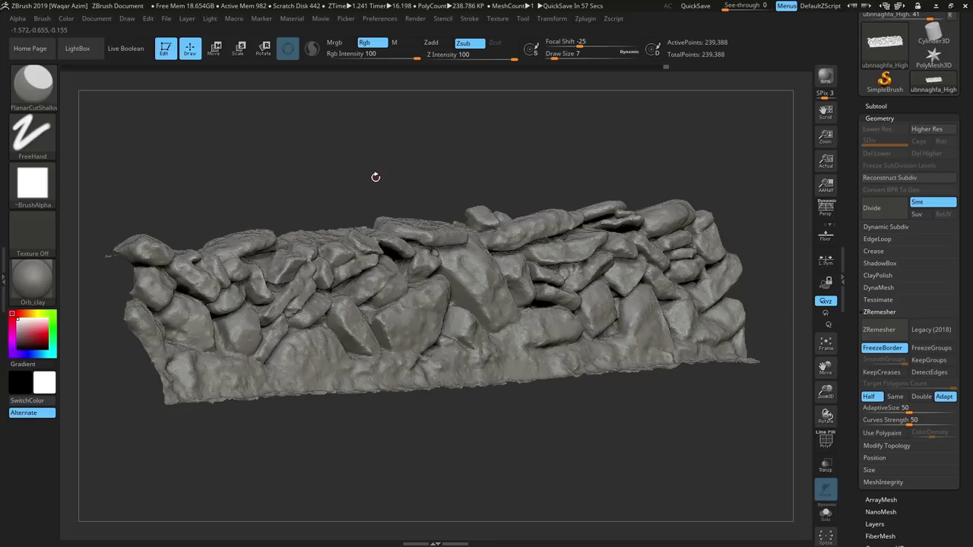
Step: Examine the remeshed wall's stones up close and the overall wall shape
drag(374, 177, 356, 217)
alt+drag(488, 414, 539, 413)
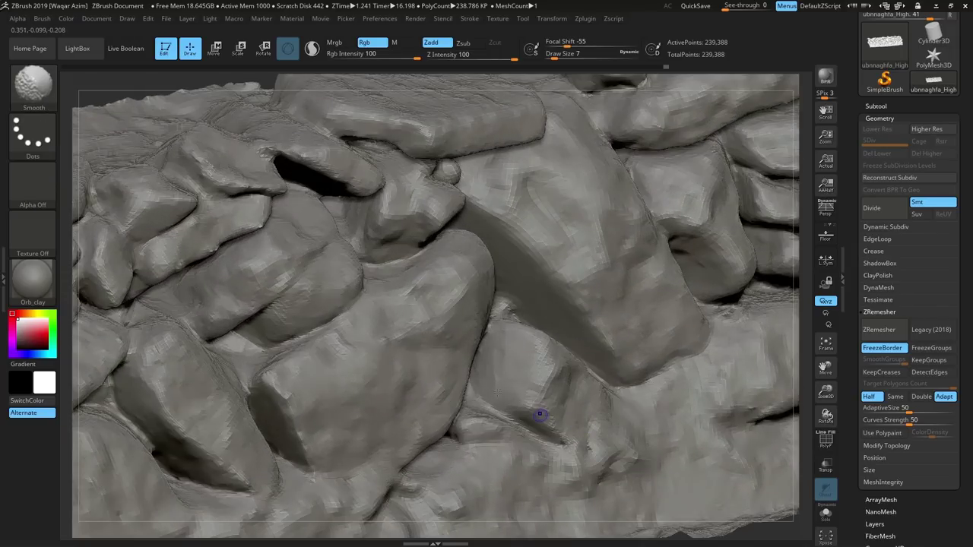
key(shift+f)
key(f)
key(f)
key(f)
key(shift+f)
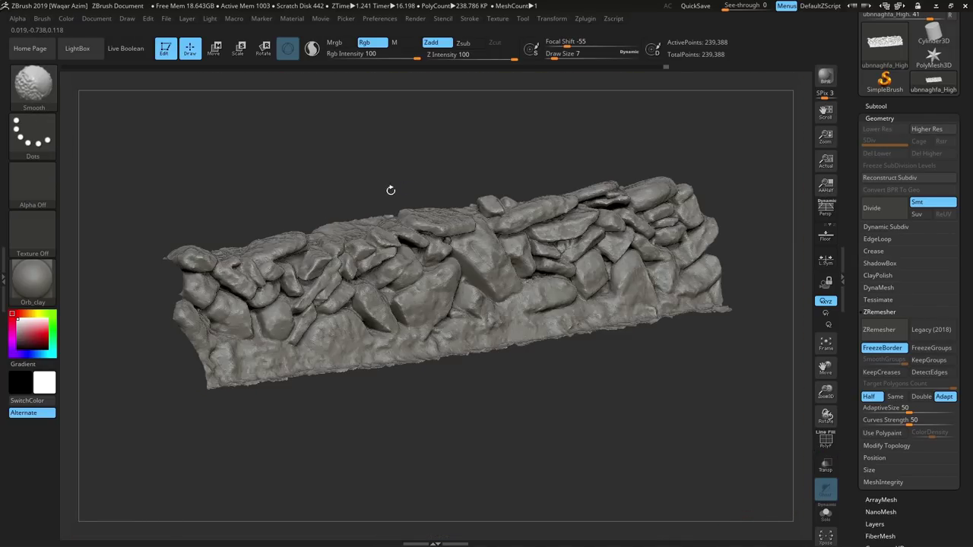
mouse_move(391, 191)
mouse_down()
mouse_move(335, 167)
mouse_move(363, 162)
mouse_move(374, 178)
mouse_up()
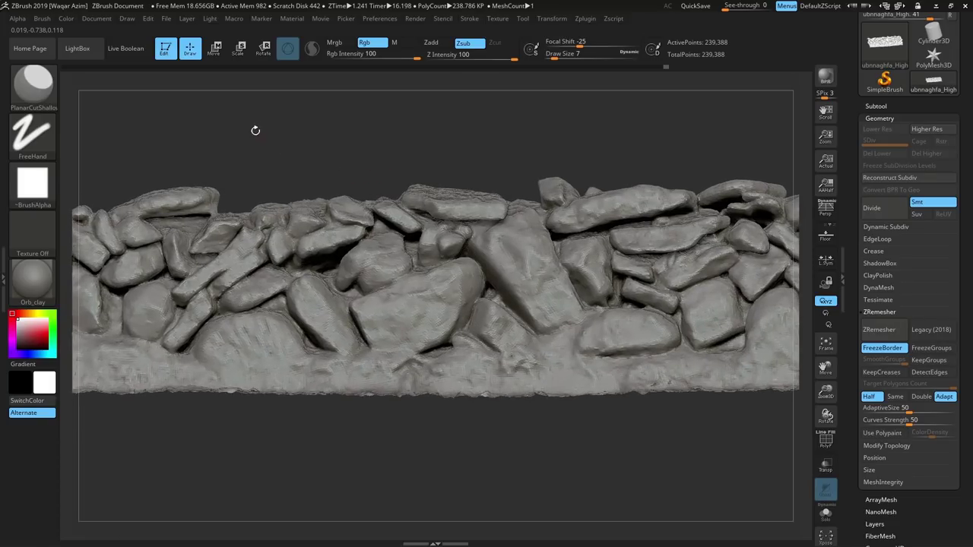
Step: Set the PlanarCutShallow draw size to 80 and cut flat planes into the large lower stones on the wall's front
drag(254, 129, 260, 149)
key(space)
click(453, 322)
key(space)
drag(445, 310, 455, 309)
alt+drag(450, 463, 456, 486)
mouse_move(486, 273)
mouse_down()
mouse_move(437, 292)
mouse_move(524, 262)
mouse_move(475, 297)
mouse_move(435, 351)
mouse_move(456, 334)
mouse_up()
alt+drag(426, 475, 523, 436)
drag(338, 320, 302, 326)
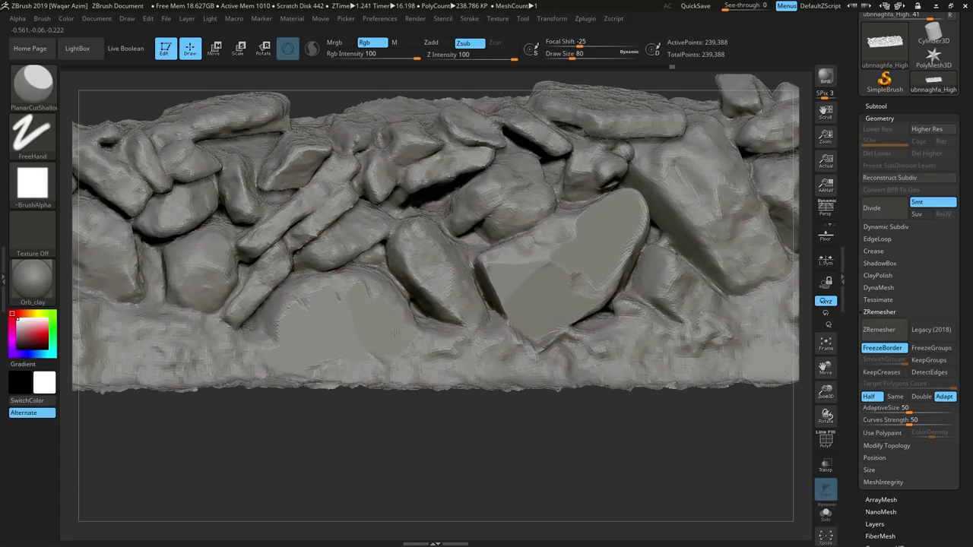
Step: Flatten the large stones along the top of the wall with planar cuts
mouse_move(410, 441)
mouse_down()
mouse_move(456, 362)
mouse_move(403, 410)
mouse_up()
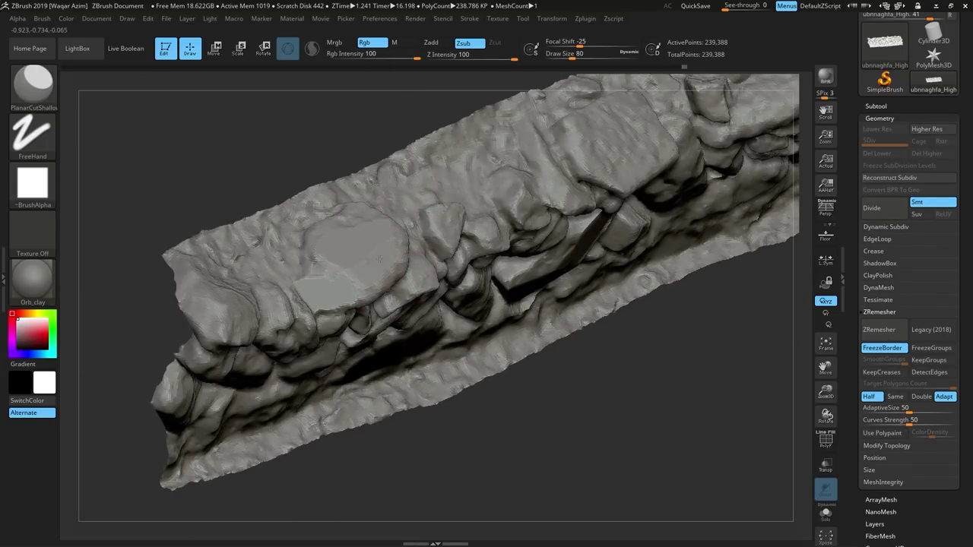
drag(379, 259, 342, 285)
mouse_move(456, 456)
mouse_down()
mouse_move(343, 210)
mouse_move(350, 183)
mouse_move(385, 314)
mouse_up()
drag(456, 152, 471, 197)
drag(228, 334, 440, 272)
drag(532, 168, 471, 114)
mouse_move(410, 254)
mouse_down()
mouse_move(456, 236)
mouse_move(487, 247)
mouse_up()
drag(517, 168, 319, 171)
drag(380, 262, 452, 250)
Step: Cut angled facets into the upper stones at the wall's end
drag(471, 152, 456, 190)
mouse_move(380, 262)
mouse_down()
mouse_move(456, 255)
mouse_move(420, 221)
mouse_up()
mouse_move(479, 262)
right_down()
mouse_move(497, 232)
mouse_move(487, 255)
mouse_move(380, 296)
right_up()
drag(342, 304, 380, 313)
drag(365, 292, 447, 305)
right_drag(448, 305, 471, 266)
drag(426, 292, 516, 297)
right_drag(516, 296, 479, 334)
drag(418, 266, 487, 262)
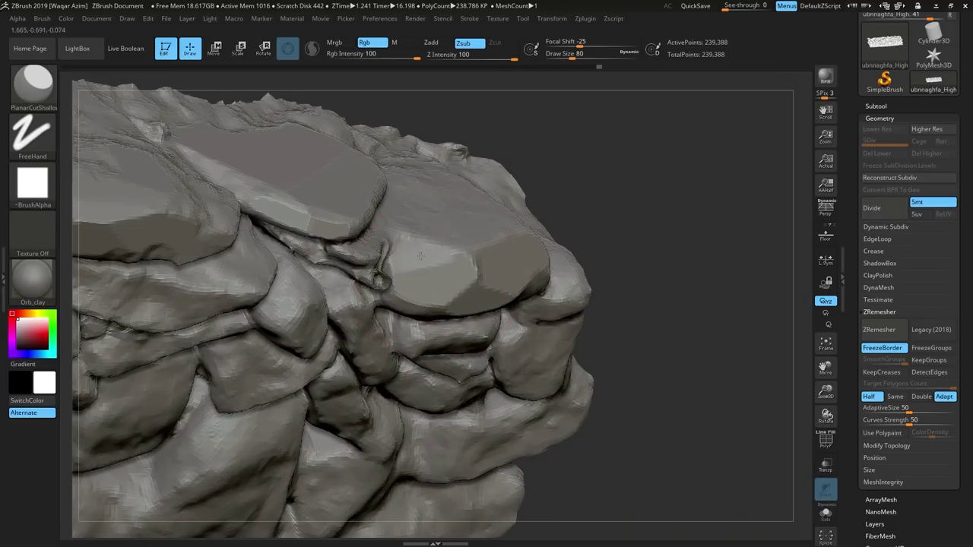
Step: Cut flat planes into the large slanted stones and the upright wedge stone low on the wall's front
mouse_move(487, 262)
ctrl+right_down()
mouse_move(388, 244)
mouse_move(521, 291)
ctrl+right_up()
drag(522, 291, 532, 235)
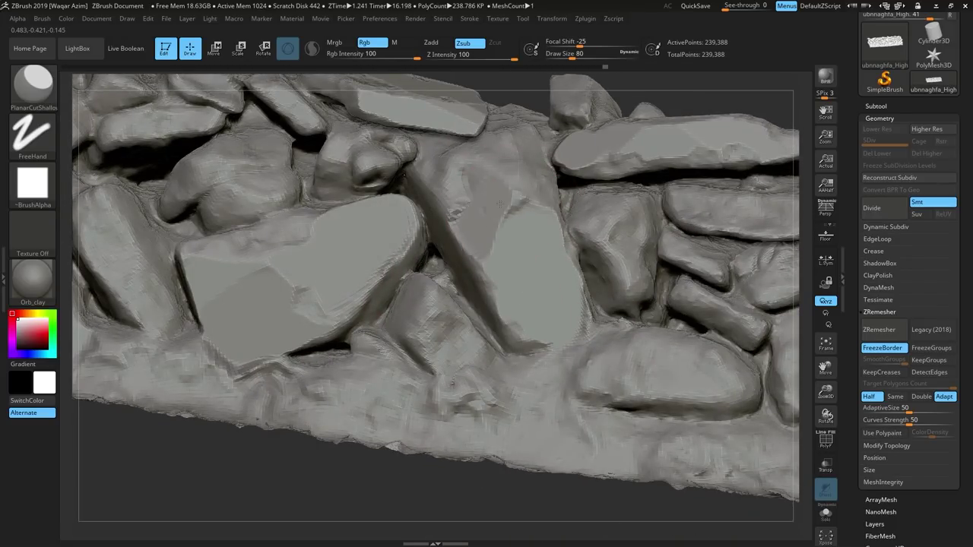
mouse_move(532, 235)
right_down()
mouse_move(504, 228)
mouse_move(456, 274)
right_up()
drag(456, 273, 442, 250)
alt+right_drag(441, 249, 710, 228)
drag(334, 235, 372, 319)
right_drag(372, 320, 388, 304)
drag(342, 236, 380, 327)
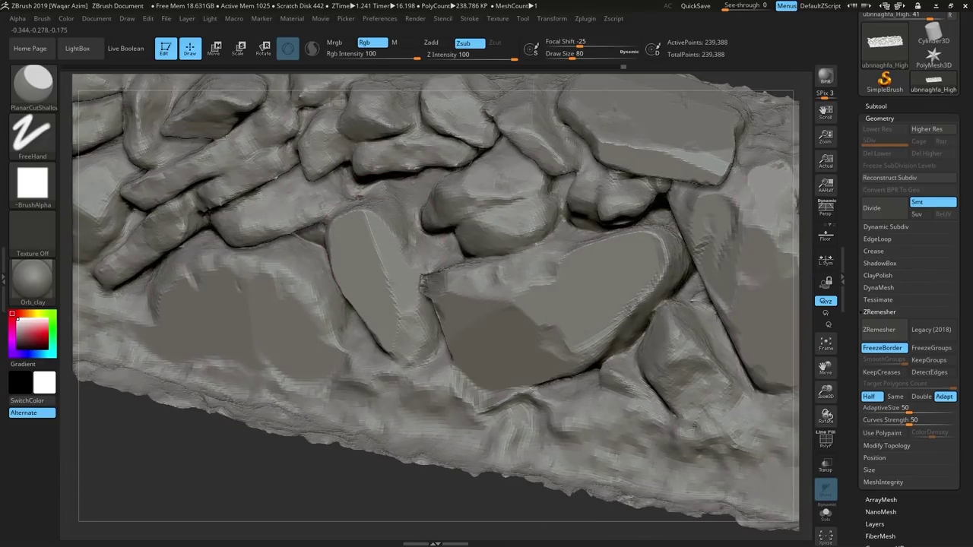
Step: Flatten the faces of the narrow upright stone and the large half-buried stone beside it with planar cuts
shift+drag(357, 273, 373, 304)
drag(190, 304, 258, 327)
alt+right_drag(259, 262, 397, 270)
drag(452, 190, 456, 171)
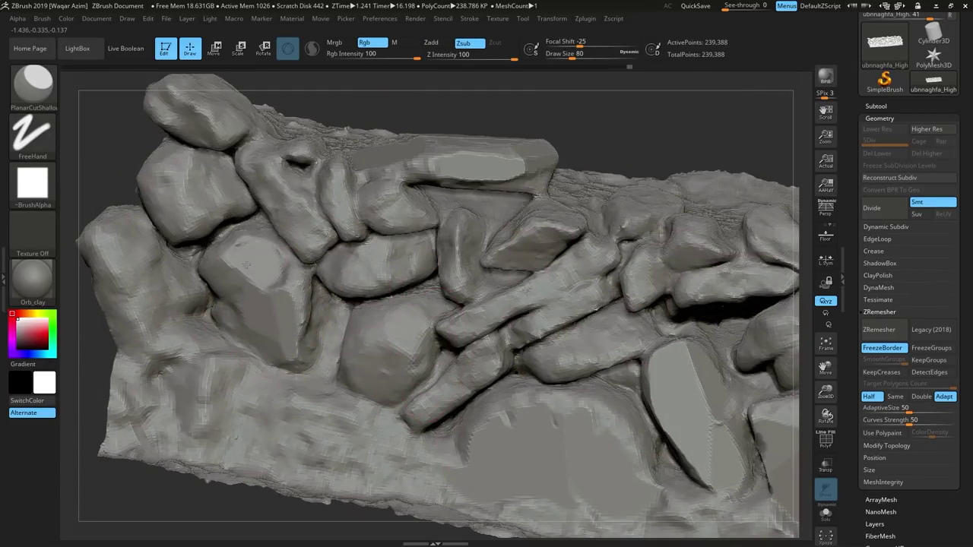
Step: Cut angular facets into the angled stone, the rounded stone and their neighbours near the wall's left end
shift+drag(246, 264, 262, 277)
drag(183, 167, 187, 201)
alt+right_drag(186, 201, 300, 205)
right_drag(300, 206, 304, 186)
shift+drag(304, 186, 307, 220)
mouse_move(250, 304)
mouse_down()
mouse_move(241, 260)
mouse_move(254, 304)
mouse_up()
right_drag(255, 304, 304, 364)
drag(487, 258, 508, 303)
Step: Set the PlanarCutShallow draw size to 59 and facet the small pointed stone beneath the top slab
mouse_move(508, 302)
ctrl+right_down()
mouse_move(328, 216)
mouse_move(357, 205)
ctrl+right_up()
ctrl+right_drag(357, 206, 380, 273)
key(space)
drag(361, 213, 350, 213)
right_drag(426, 251, 501, 327)
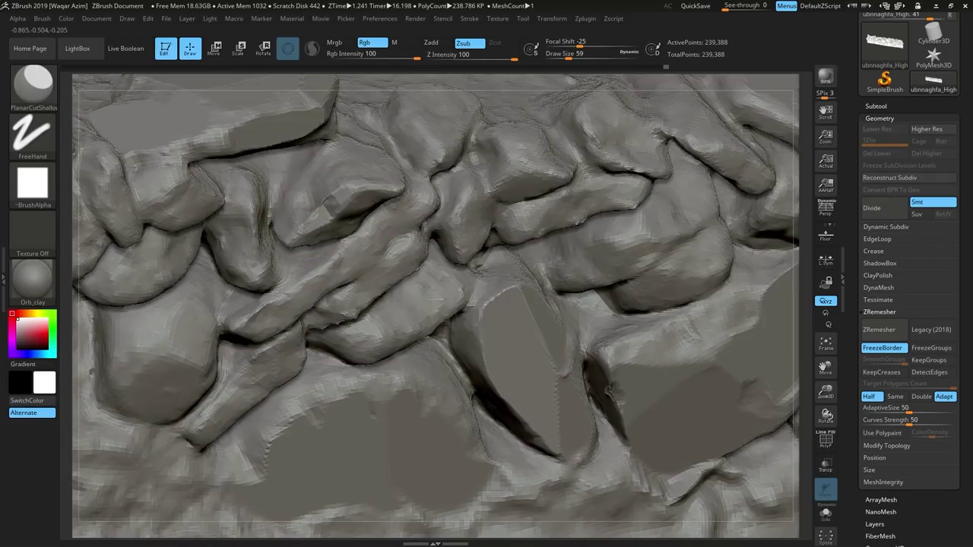
mouse_move(325, 196)
shift+mouse_down()
mouse_move(357, 201)
mouse_move(372, 189)
shift+mouse_up()
right_drag(373, 190, 338, 322)
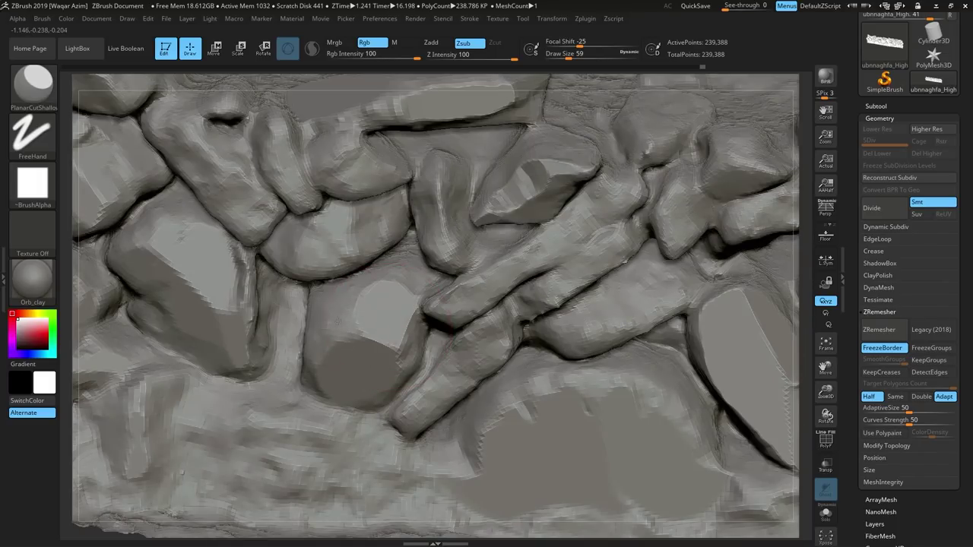
Step: Plane sharp facets onto the elongated and small stones stacked in the upper courses at the wall's left end
drag(338, 321, 330, 219)
drag(268, 140, 249, 149)
right_drag(266, 152, 301, 202)
drag(360, 139, 355, 130)
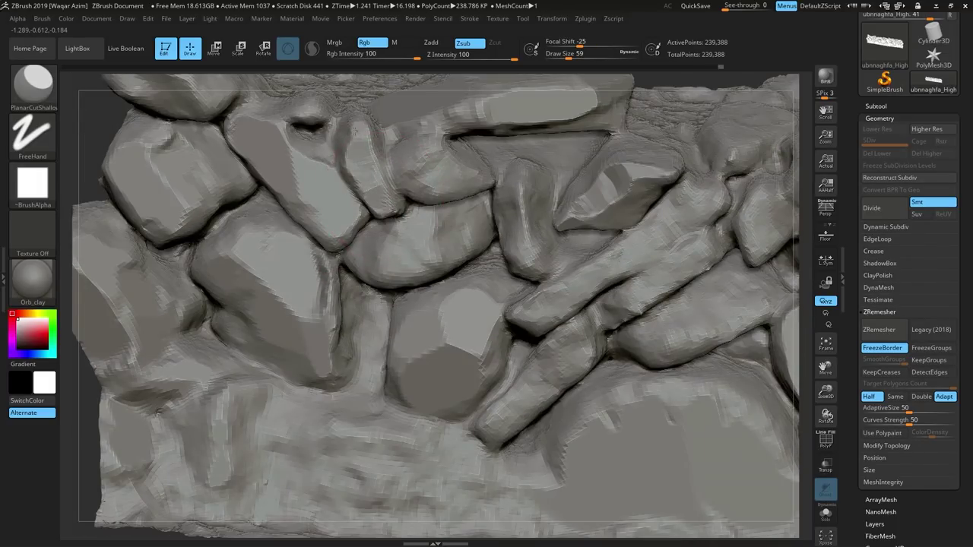
right_drag(457, 179, 394, 258)
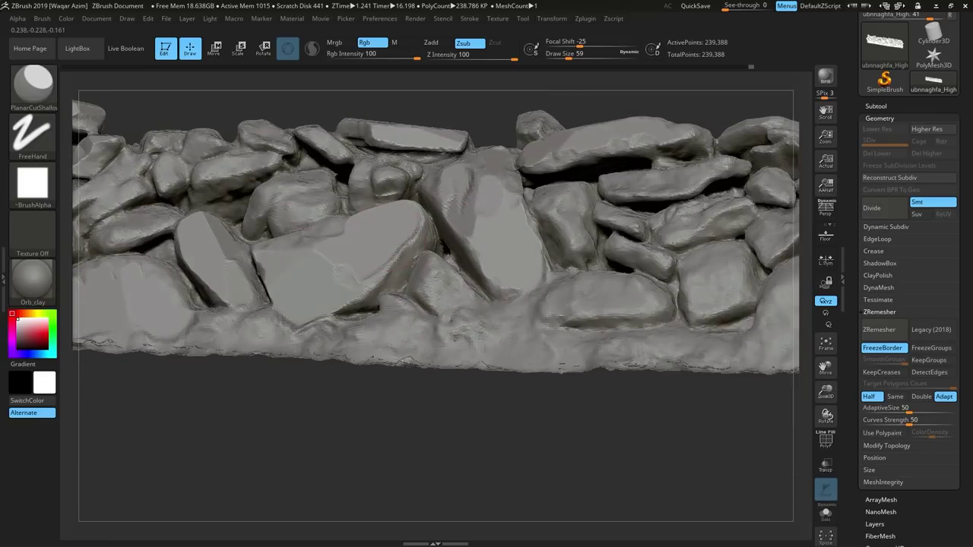
Step: Flatten the low oblong stone, the square stone and the tall rounded stone along the base of the wall's right half
drag(398, 259, 480, 293)
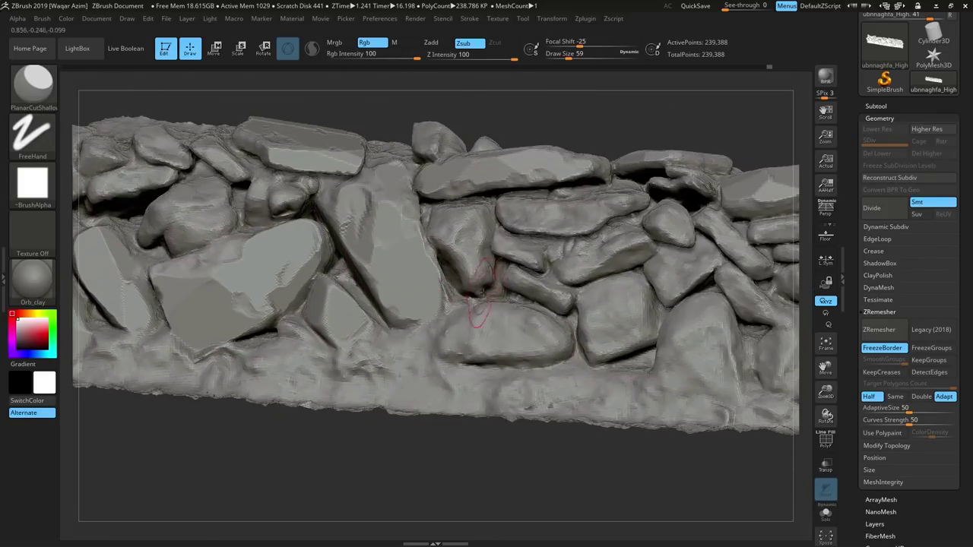
drag(515, 354, 564, 356)
right_drag(543, 385, 418, 285)
drag(478, 334, 460, 351)
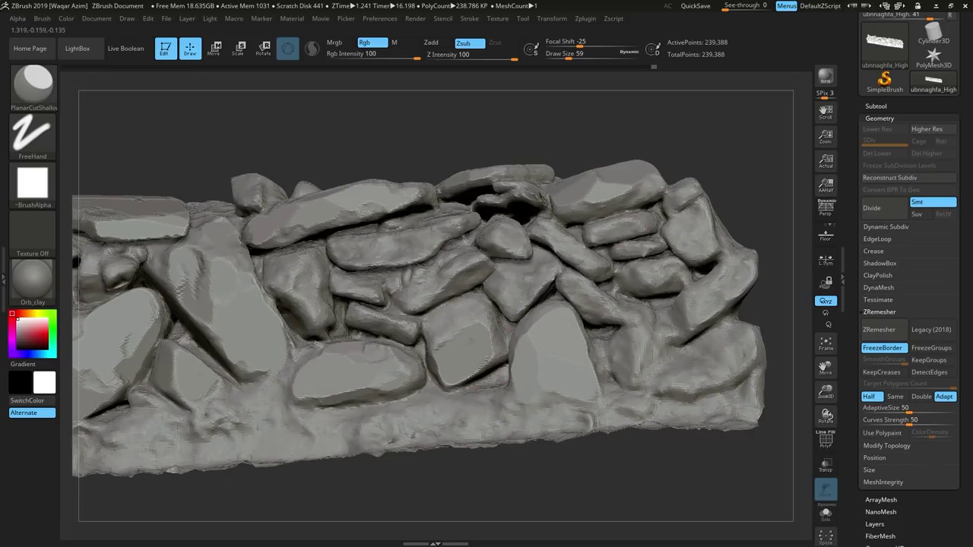
Step: Cut flat planes into the long slabs and rounded stones in the upper courses of the wall's right half
mouse_move(479, 314)
right_down()
mouse_move(465, 304)
mouse_move(456, 350)
mouse_move(433, 263)
right_up()
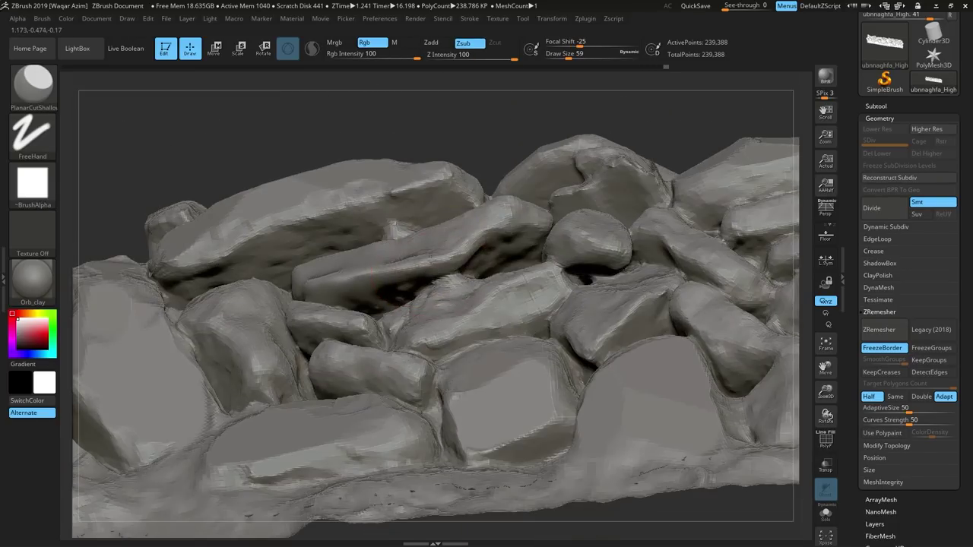
right_drag(359, 275, 380, 334)
drag(375, 273, 327, 285)
right_drag(380, 281, 403, 258)
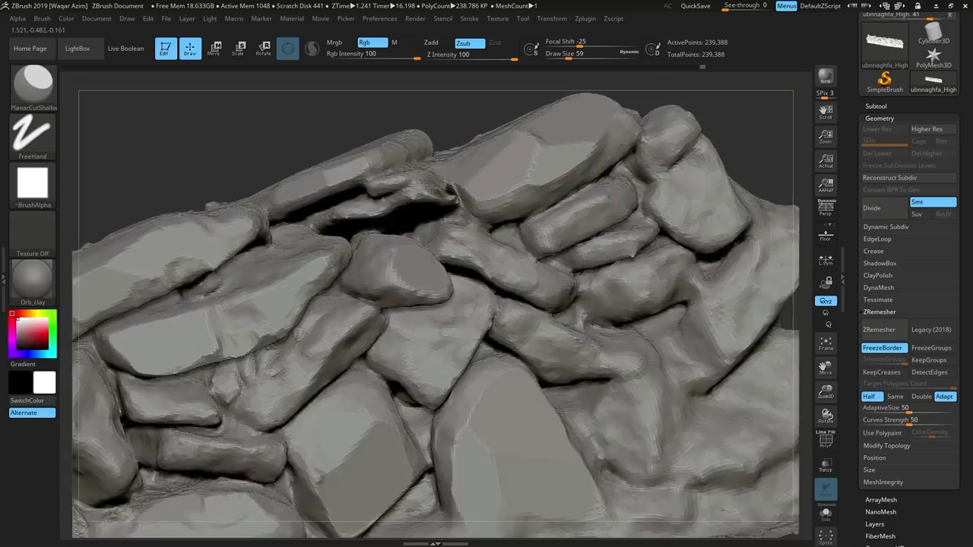
mouse_move(402, 296)
right_down()
mouse_move(406, 258)
mouse_move(449, 334)
mouse_move(437, 266)
mouse_move(418, 304)
right_up()
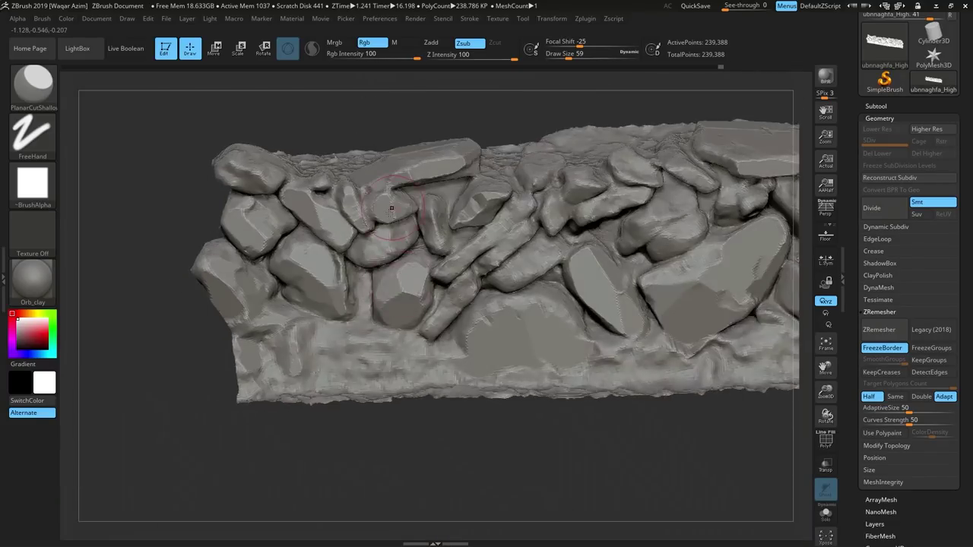
Step: Carve planar facets into the small stones across the wall's middle and the ground base at its left end
mouse_move(418, 349)
right_down()
mouse_move(432, 292)
mouse_move(426, 342)
right_up()
drag(437, 231, 410, 262)
right_drag(414, 262, 429, 364)
drag(426, 365, 395, 387)
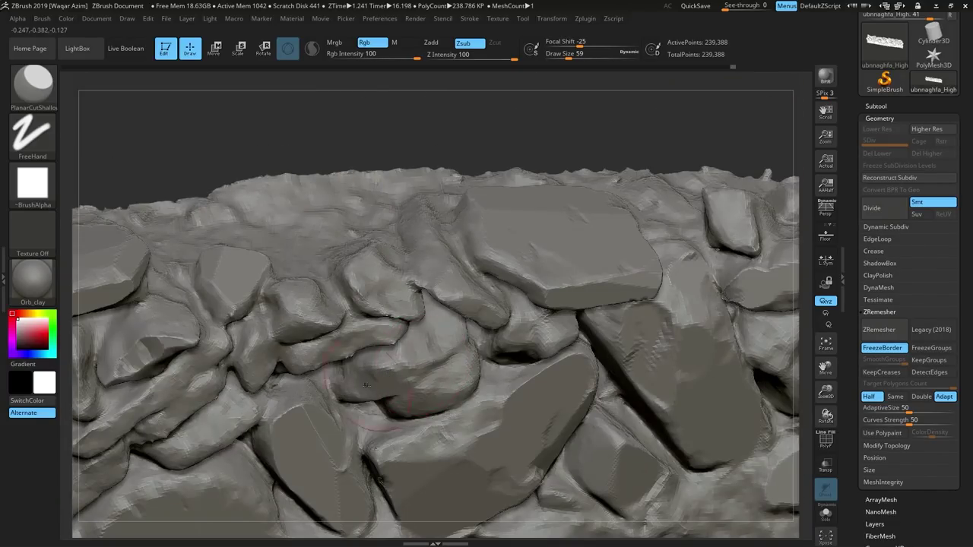
right_drag(456, 364, 430, 391)
drag(431, 390, 245, 272)
right_drag(245, 272, 390, 354)
drag(390, 354, 456, 281)
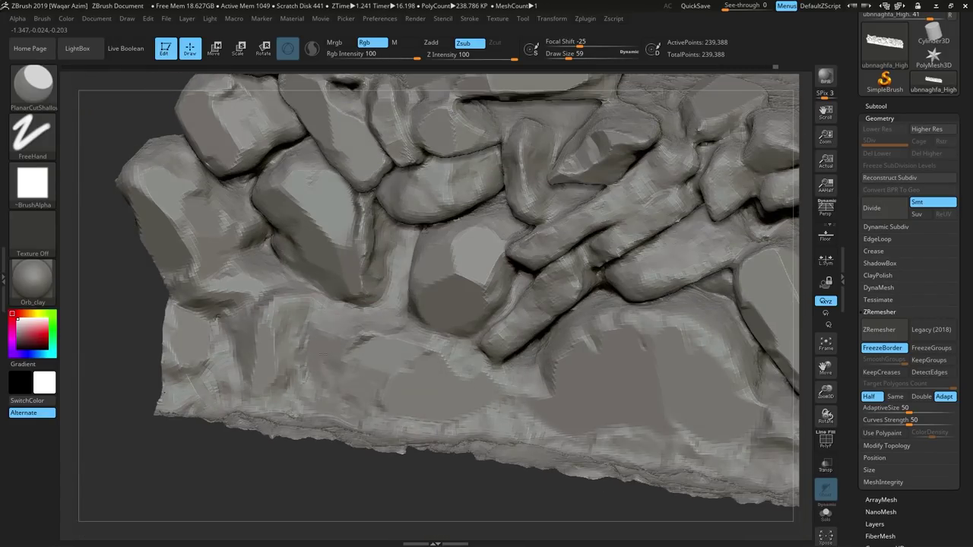
Step: Flatten the small rounded stones above the large front boulders with short planar cuts
right_drag(373, 289, 283, 260)
drag(285, 261, 351, 225)
right_drag(350, 225, 478, 242)
drag(478, 242, 495, 256)
right_drag(508, 233, 482, 245)
drag(479, 243, 498, 261)
drag(482, 248, 504, 266)
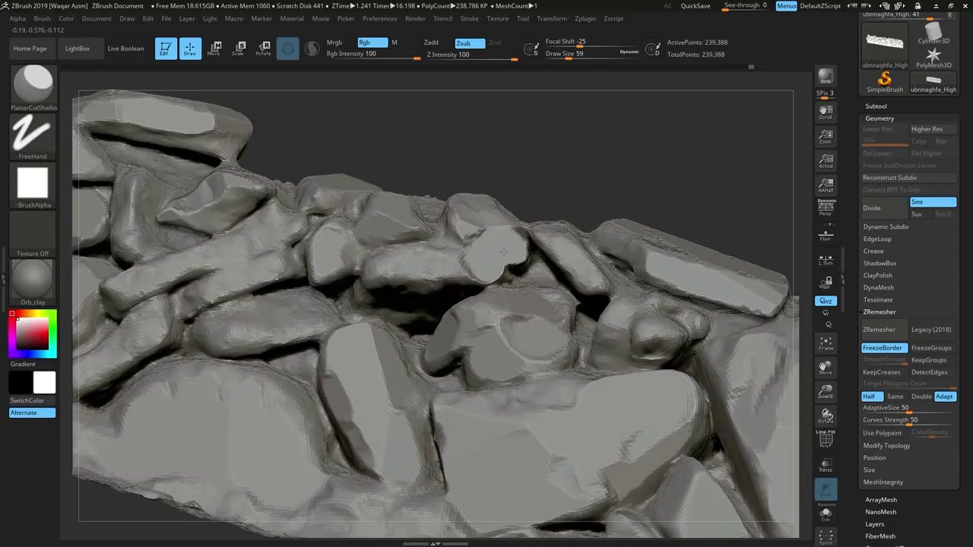
right_drag(478, 257, 429, 273)
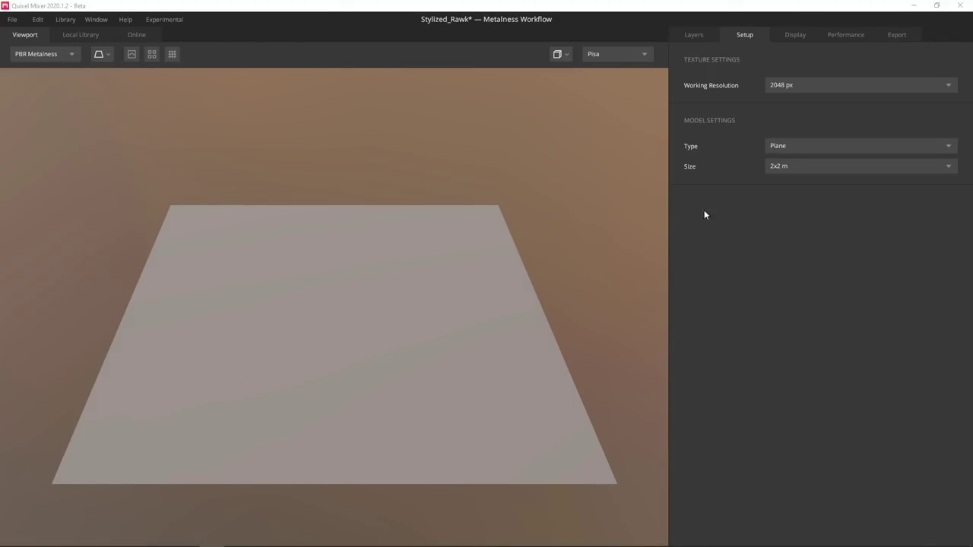
Step: In Quixel Mixer, set the model type to Custom Mesh and load rawk_LP.OBJ from D:\Ghibli\Source\ProjectSourceFiles\new
click(786, 149)
click(795, 191)
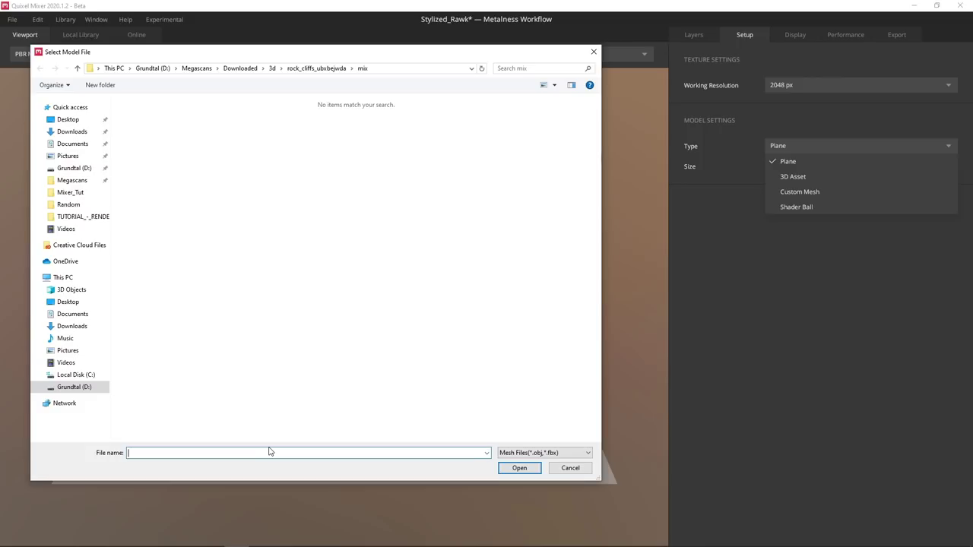
text(D:\Ghibli\Source\ProjectSourceFiles\new)
key(Return)
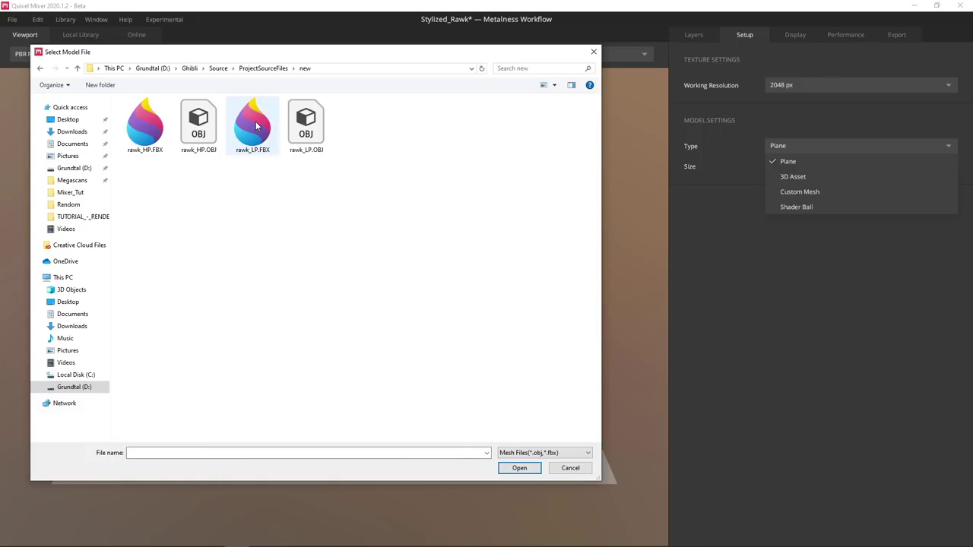
click(302, 116)
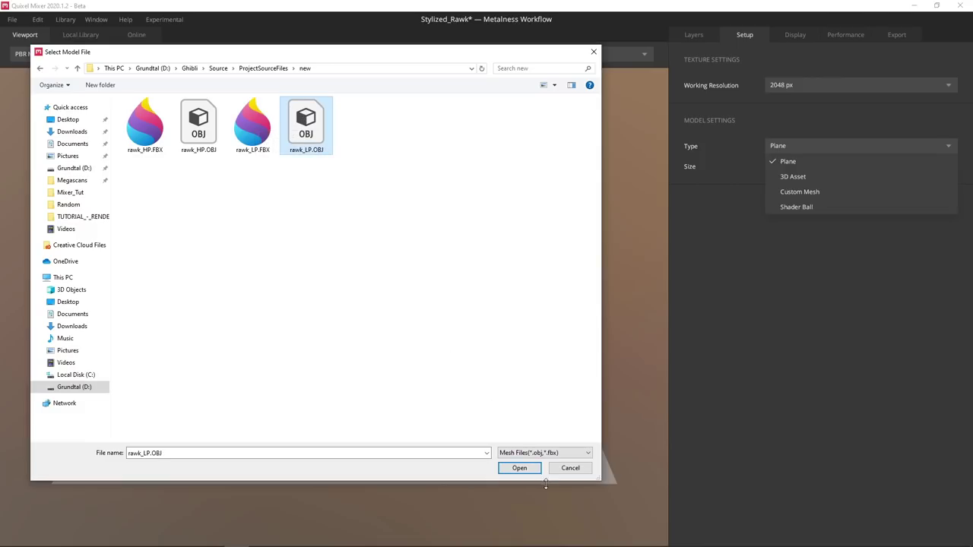
click(519, 467)
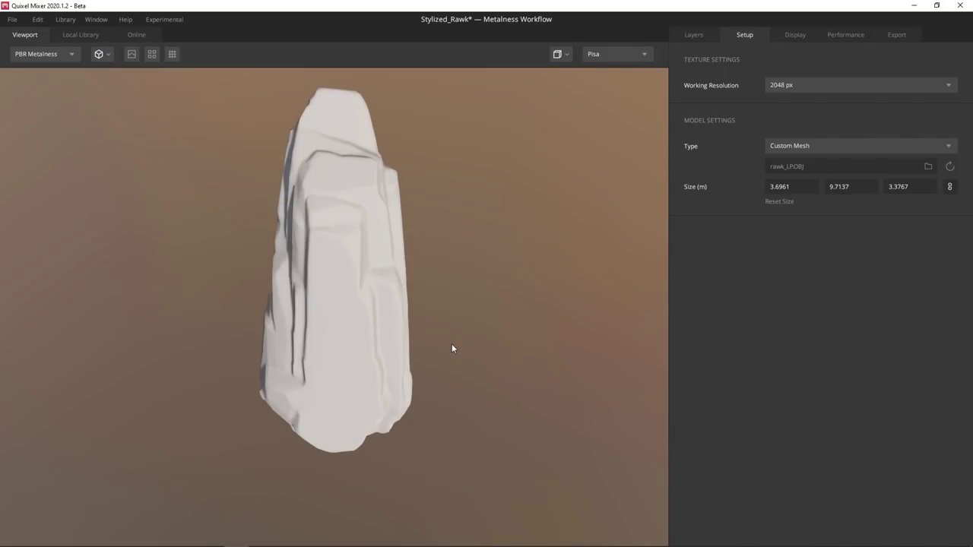
Step: Look over the imported rock and load rawk_normal.tif as the base layer's normal map
drag(452, 345, 507, 245)
right_drag(411, 328, 402, 247)
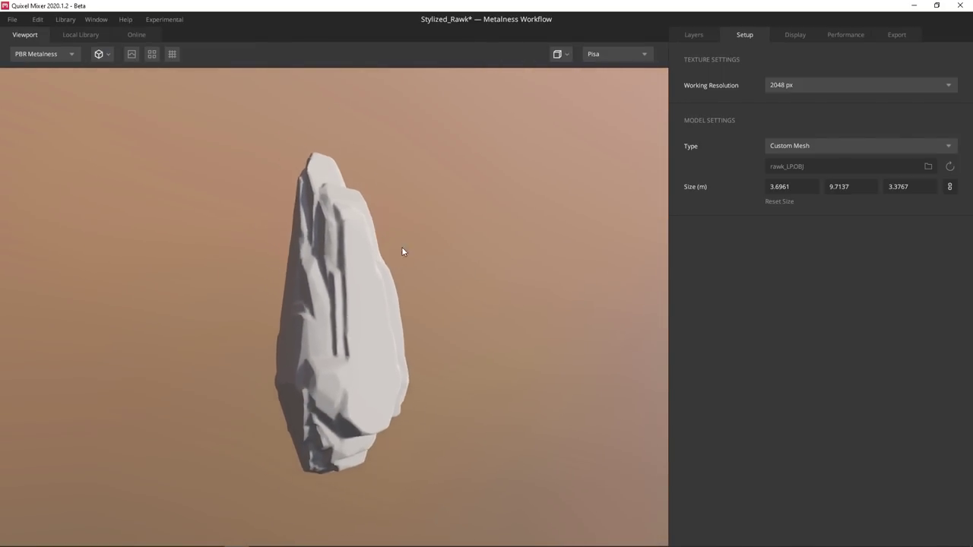
drag(402, 251, 398, 256)
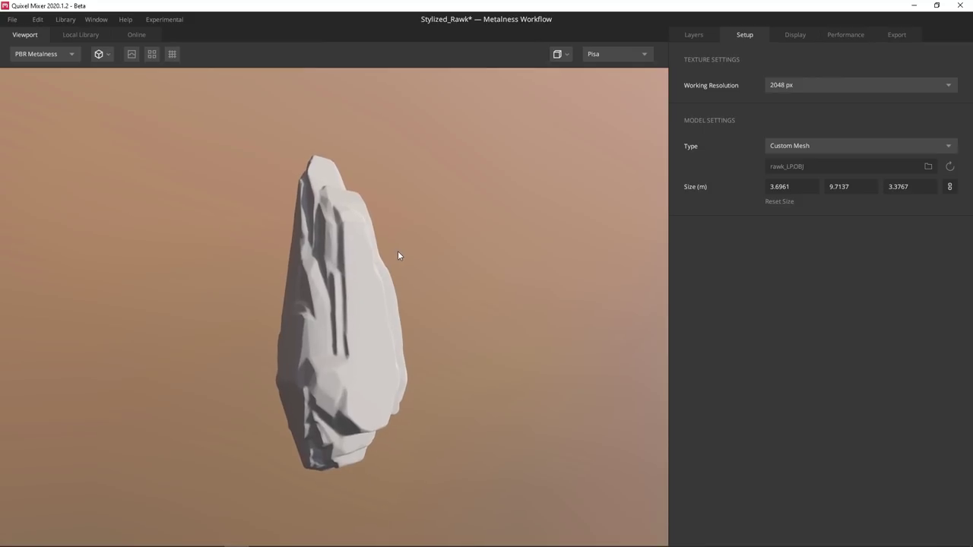
click(695, 35)
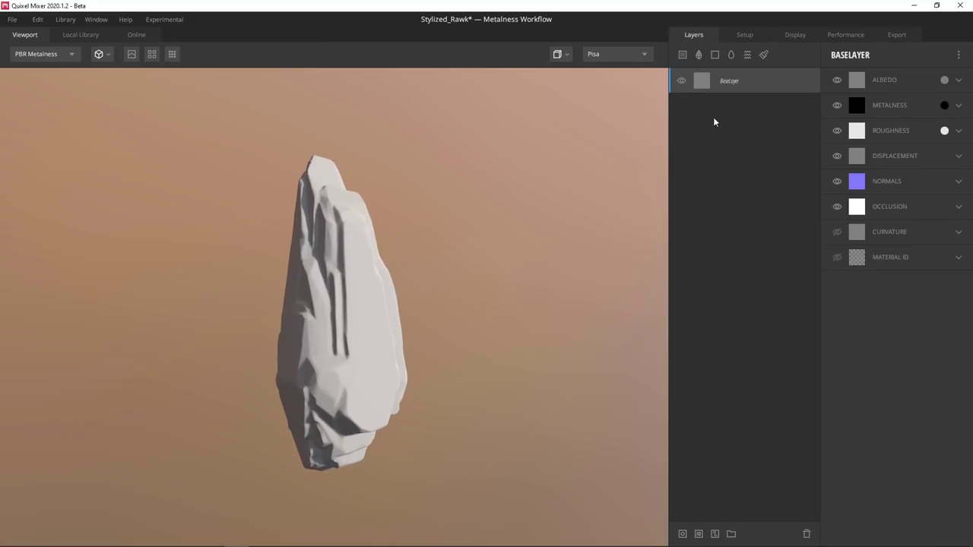
click(888, 180)
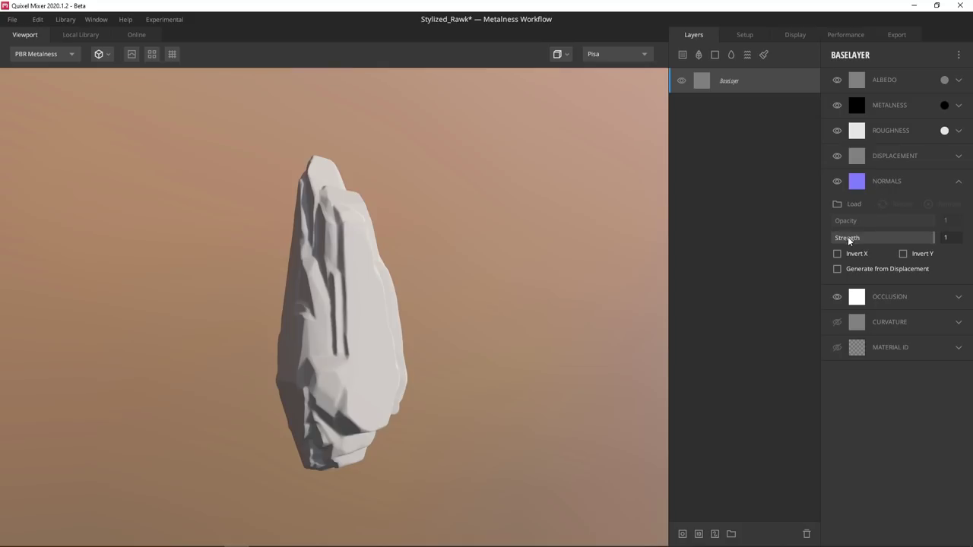
click(846, 204)
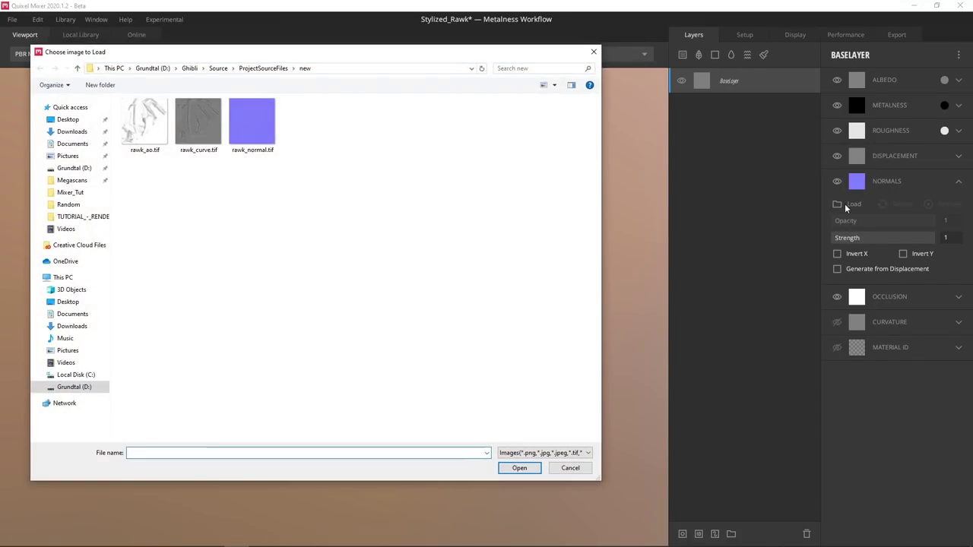
double_click(260, 127)
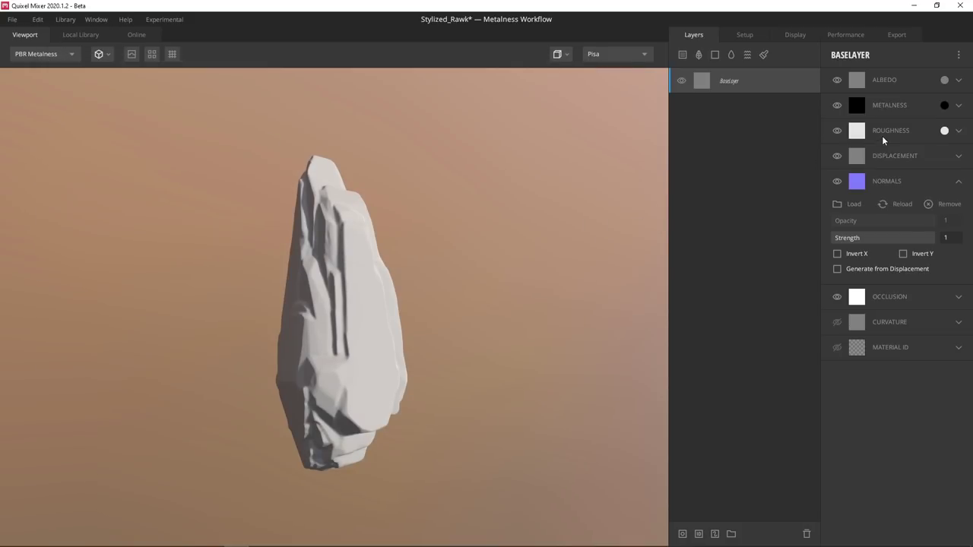
Step: Load rawk_ao.tif as the base layer's occlusion map
click(890, 296)
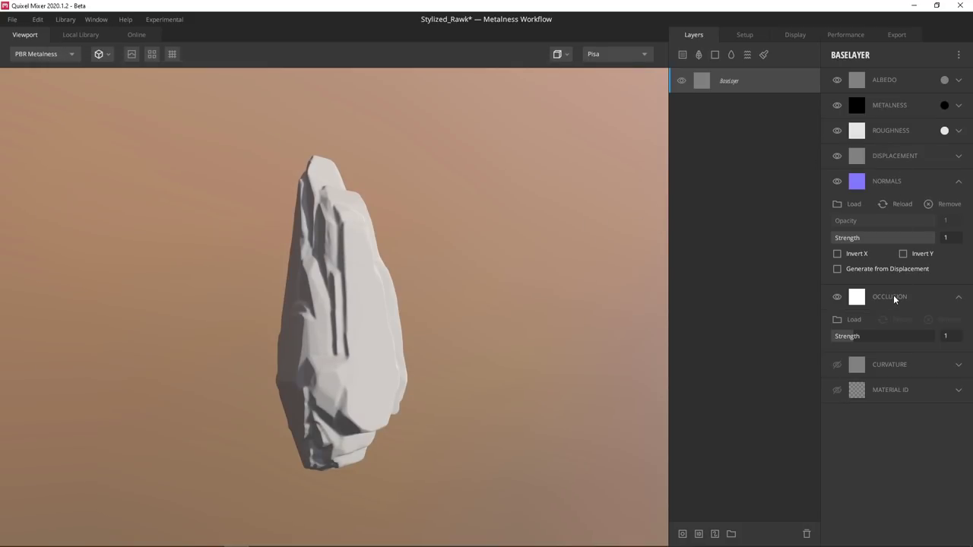
click(852, 319)
click(152, 144)
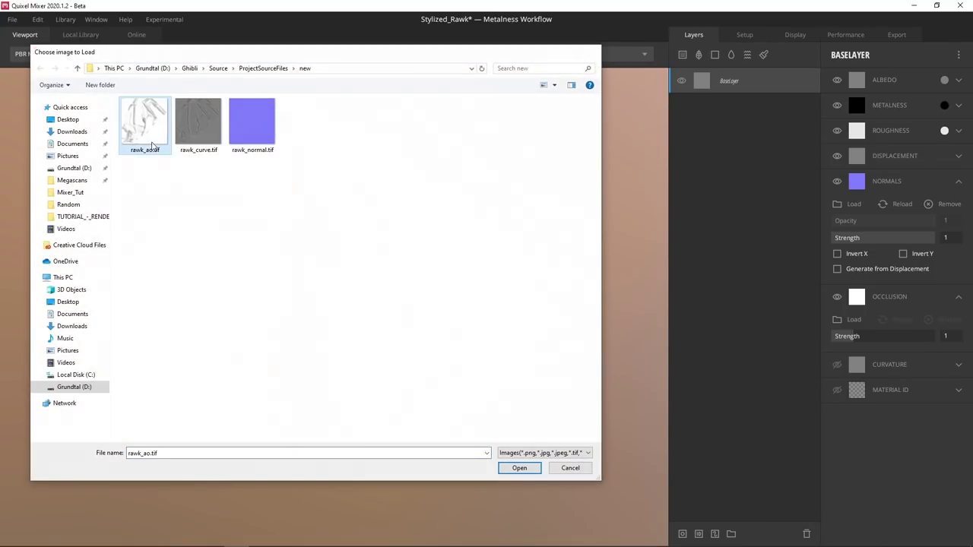
double_click(152, 145)
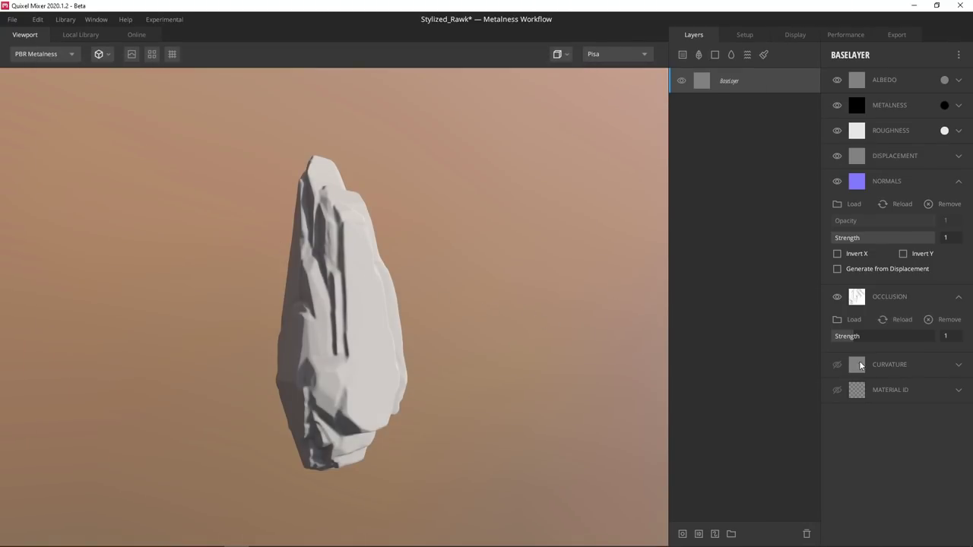
Step: Load rawk_curve.tif as the base layer's curvature map
click(889, 364)
click(852, 388)
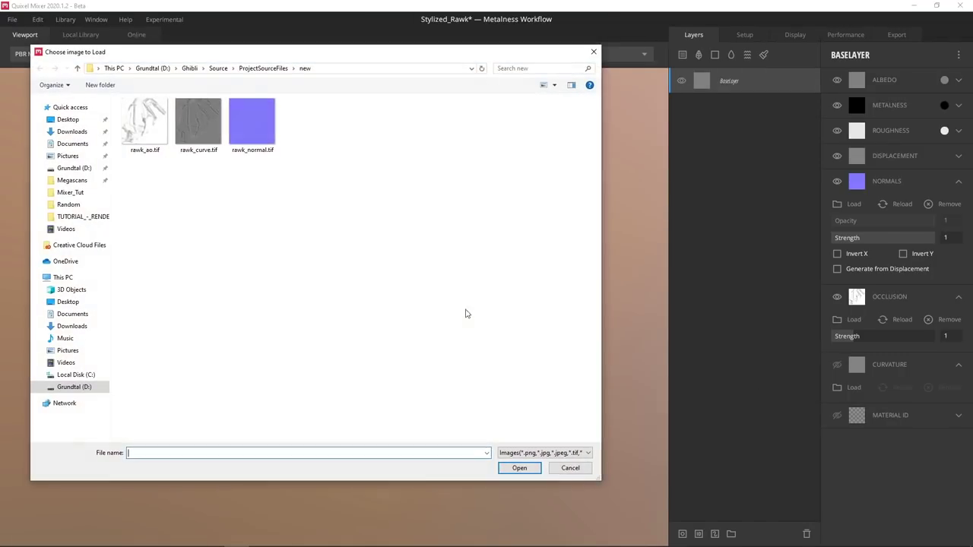
click(191, 126)
double_click(190, 126)
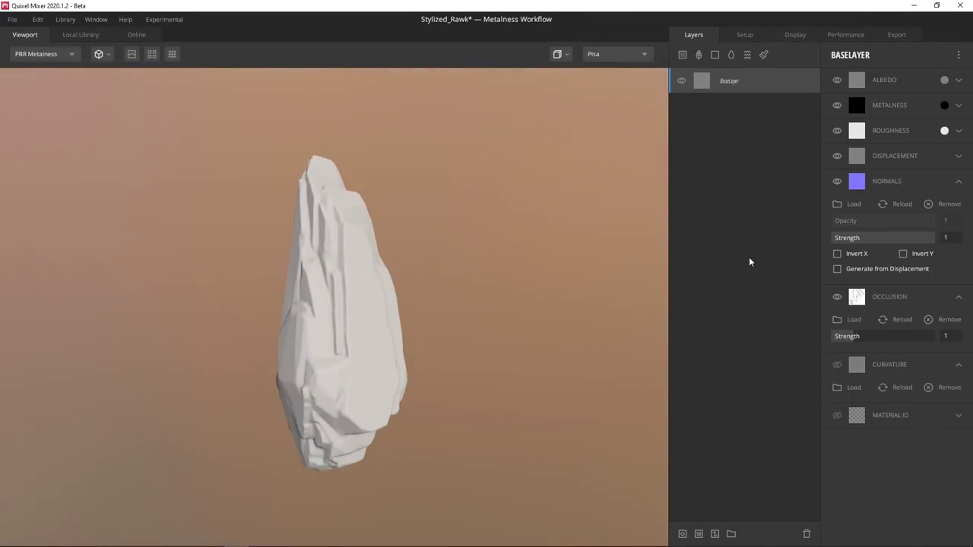
Step: Add a solid layer above the base layer and set its albedo to the greyish brown 5C534E
alt+drag(405, 291, 401, 257)
alt+right_drag(402, 257, 391, 278)
alt+middle_drag(404, 271, 410, 278)
mouse_move(410, 278)
alt+right_down()
mouse_move(406, 267)
mouse_move(406, 284)
alt+right_up()
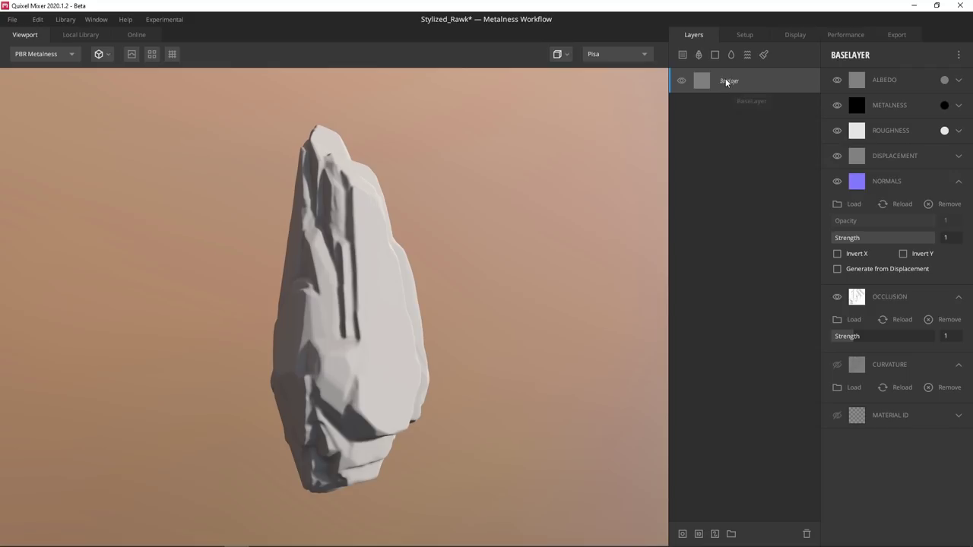
click(712, 56)
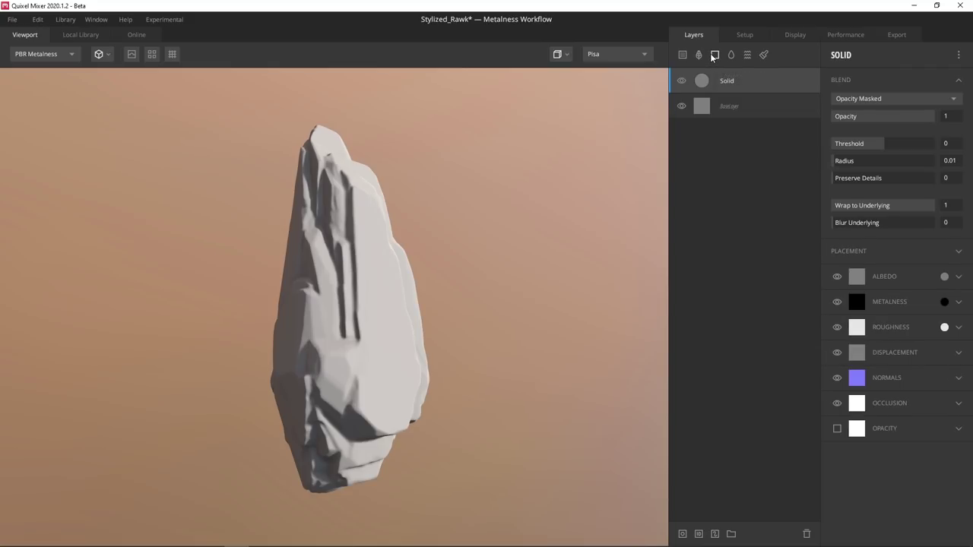
click(944, 277)
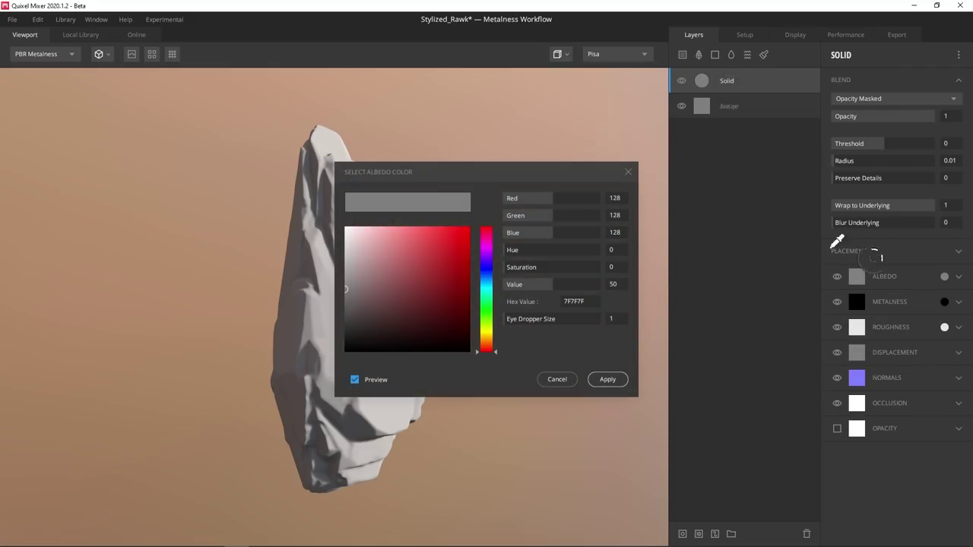
click(490, 347)
drag(359, 297, 363, 306)
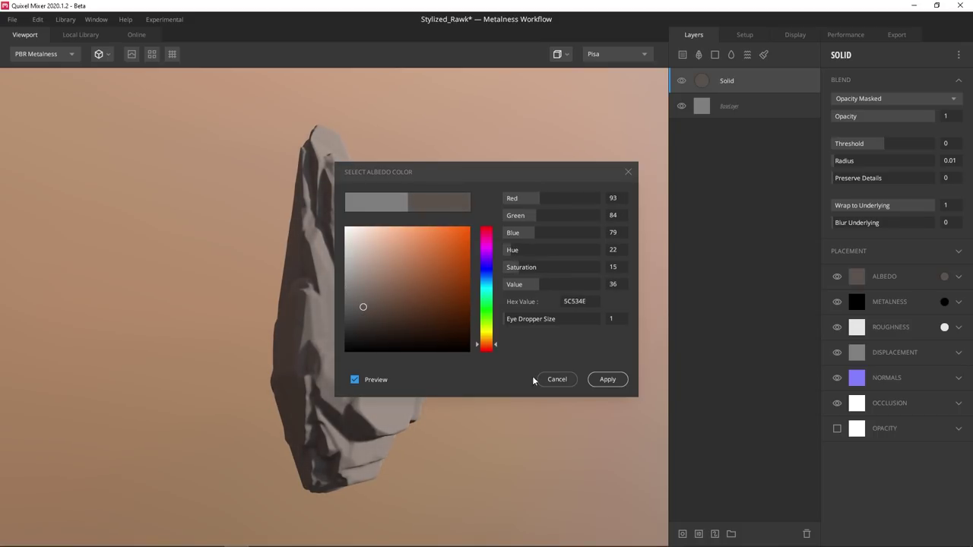
click(606, 379)
key(c)
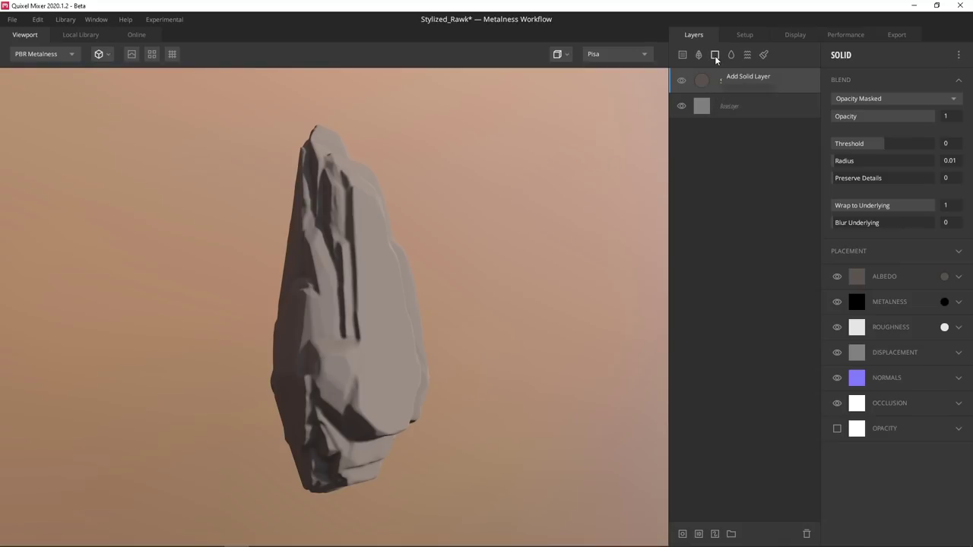
Step: Add a second solid layer on top and disable all of its channels except albedo
click(714, 56)
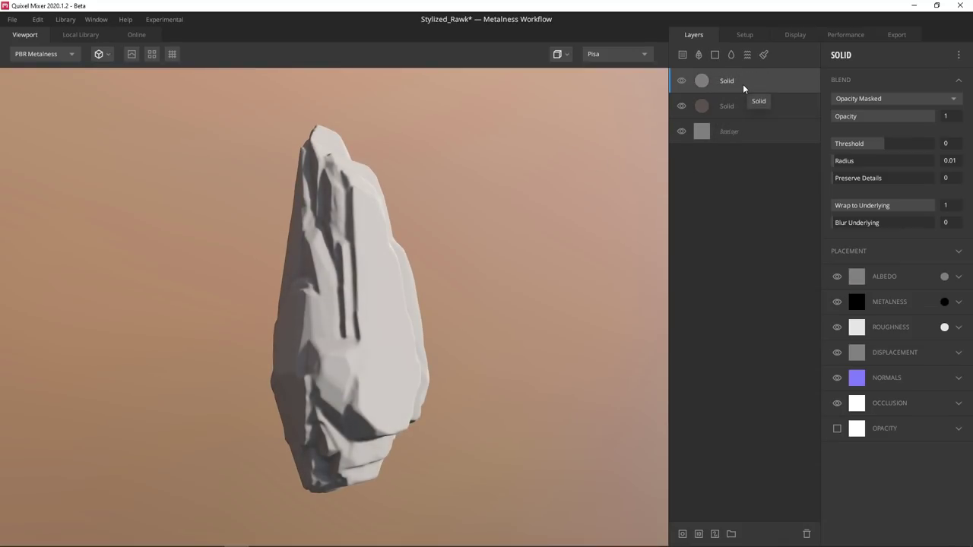
click(836, 378)
click(837, 351)
click(837, 327)
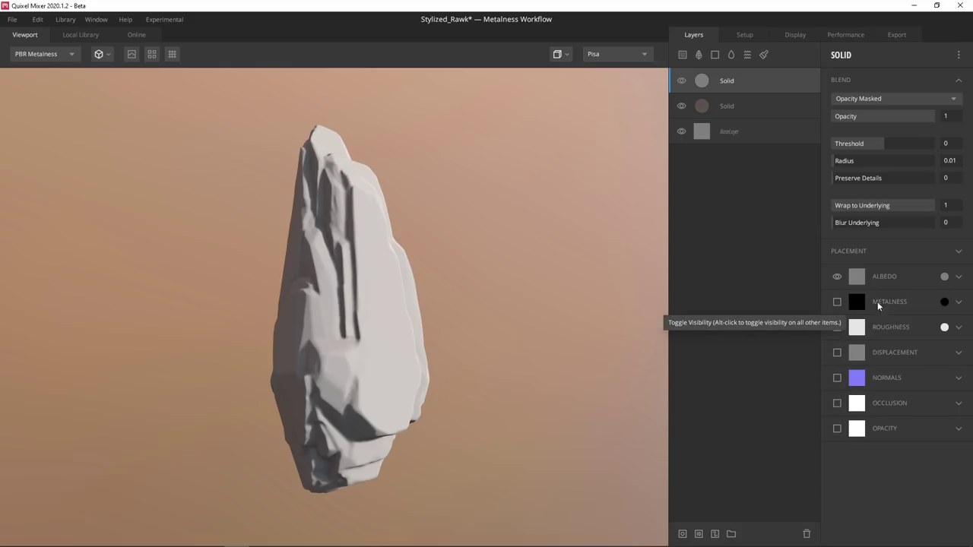
Step: Set the new top solid layer's albedo to the dark brown 3A281E
click(945, 279)
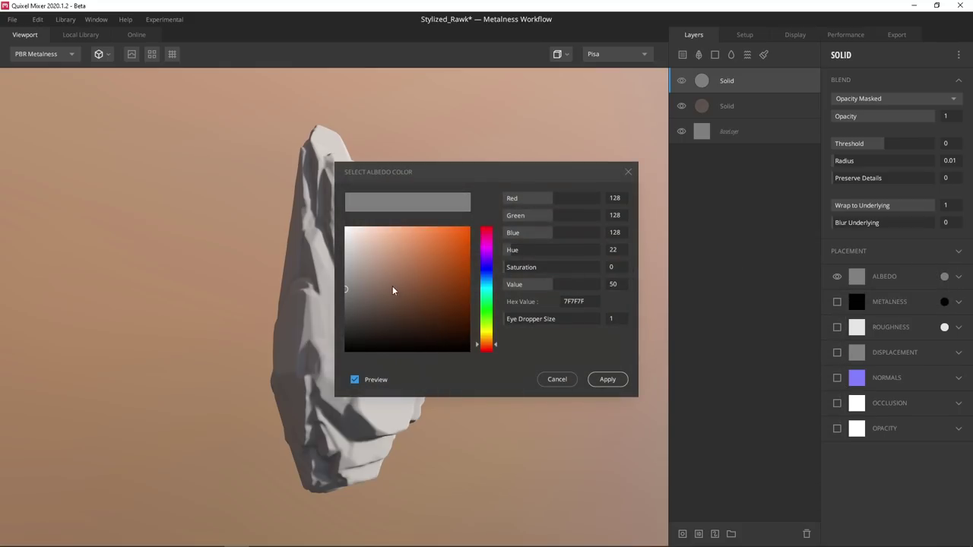
drag(392, 286, 406, 322)
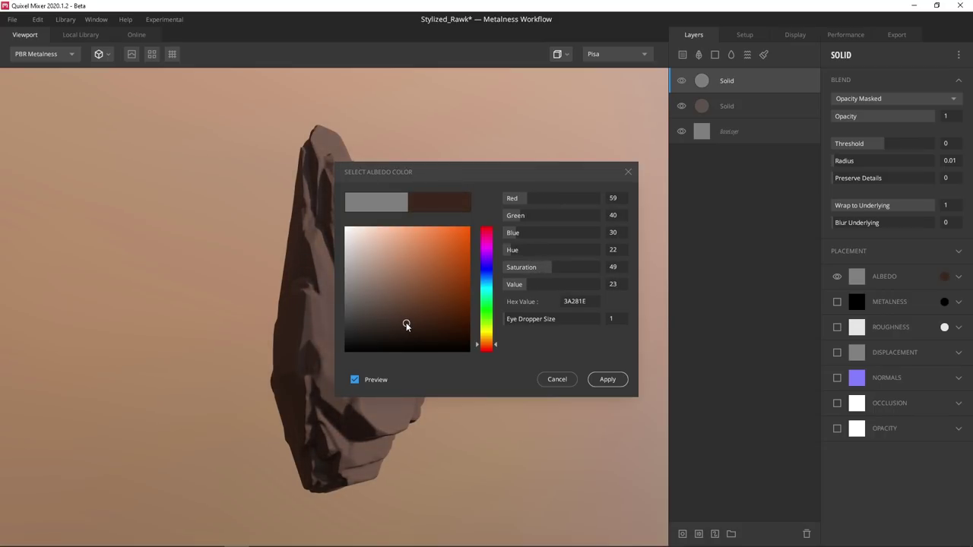
click(601, 382)
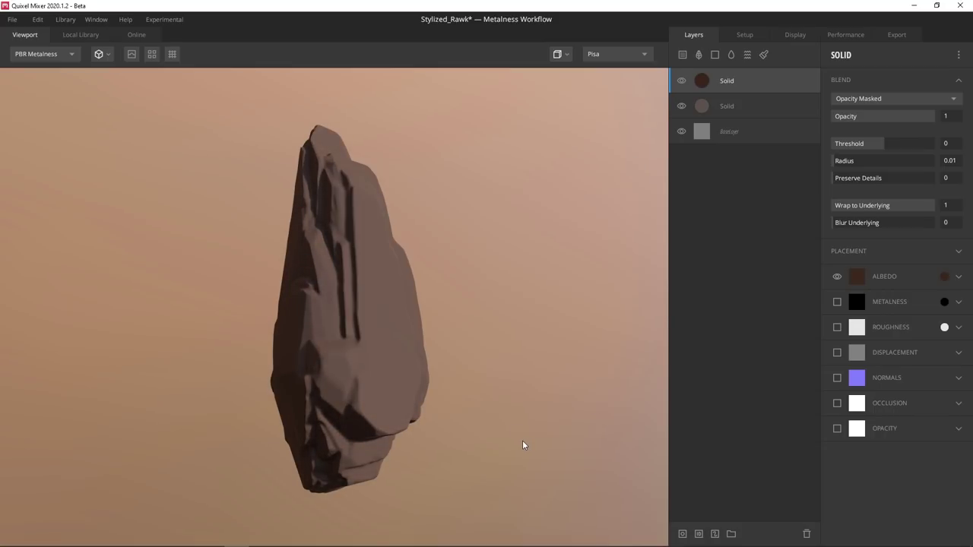
Step: In the albedo view, give the dark brown layer a mask stack with an inverted position gradient ranging from 0 to 0.619
key(2)
right_click(769, 81)
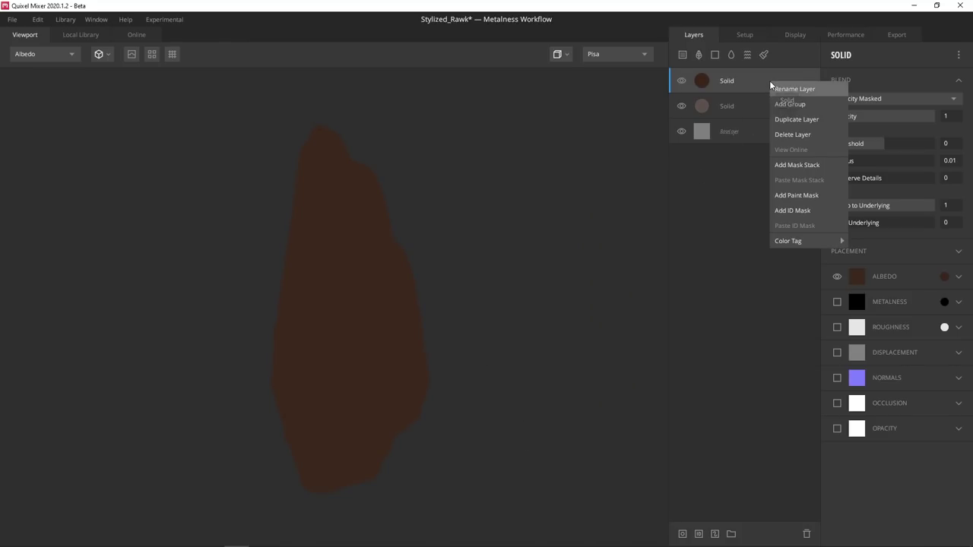
click(807, 169)
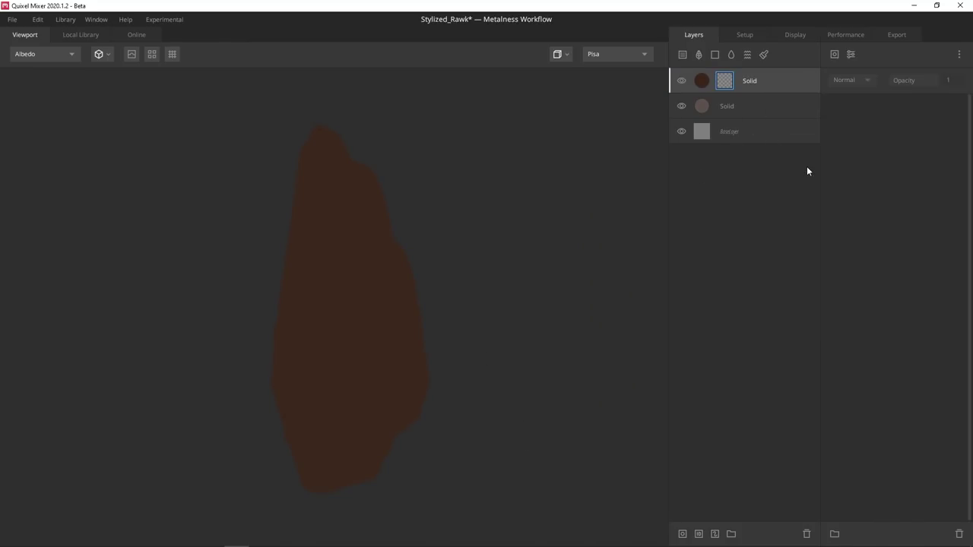
click(836, 55)
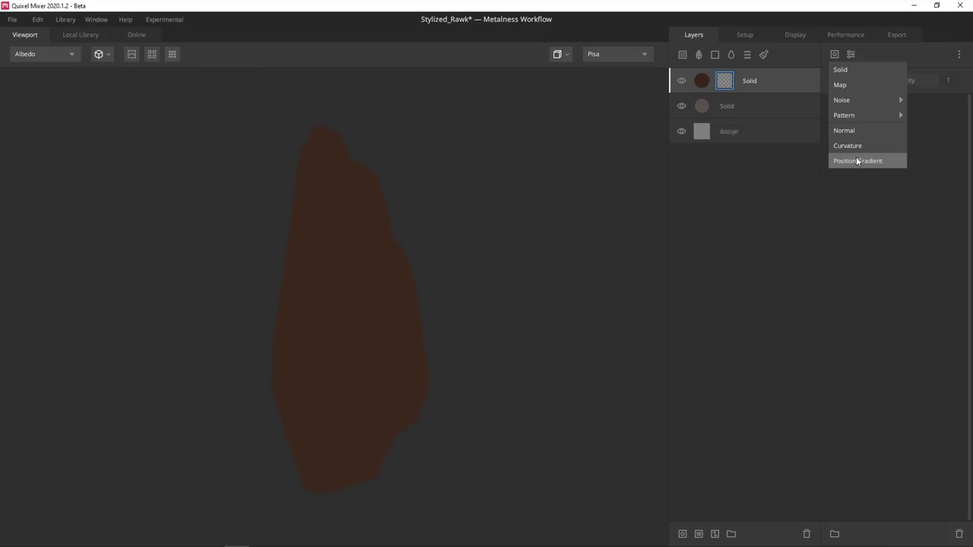
click(856, 160)
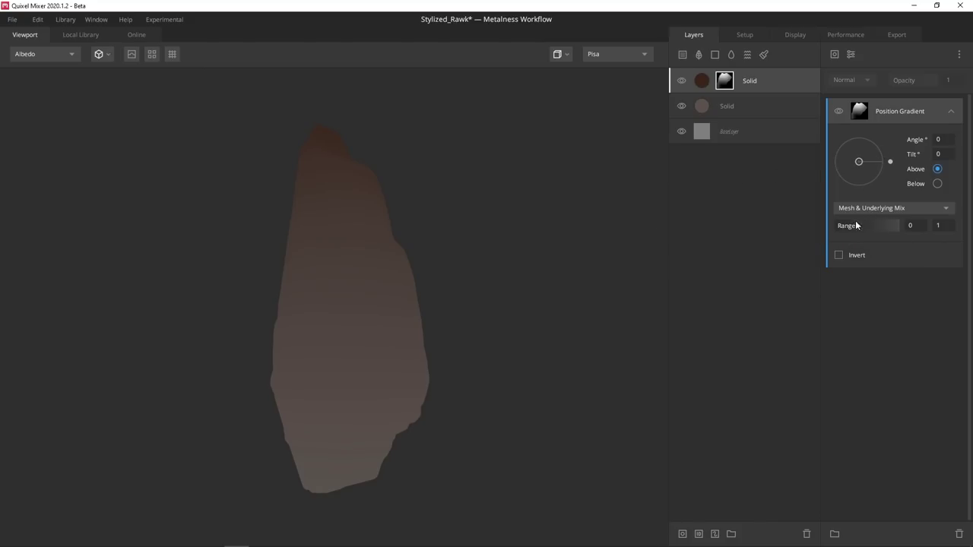
click(839, 256)
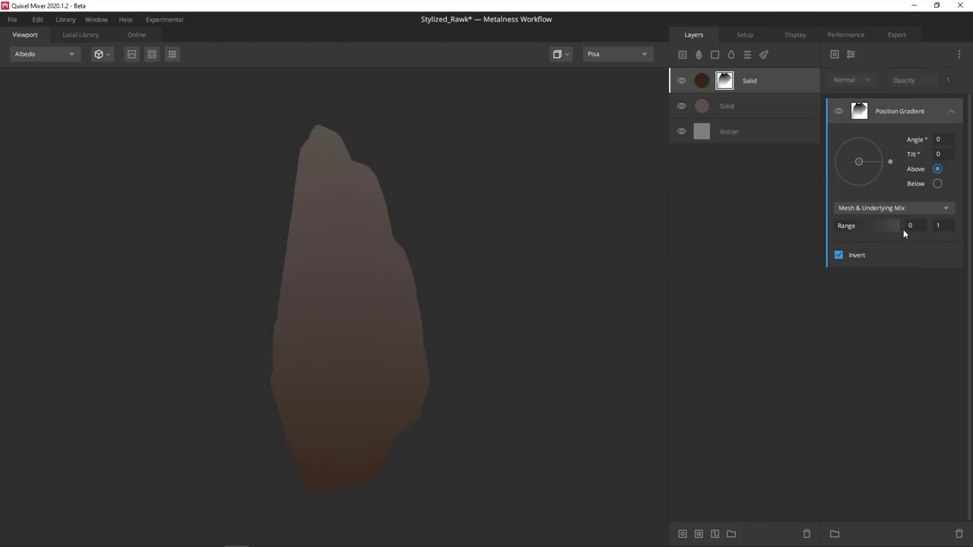
drag(903, 229, 836, 226)
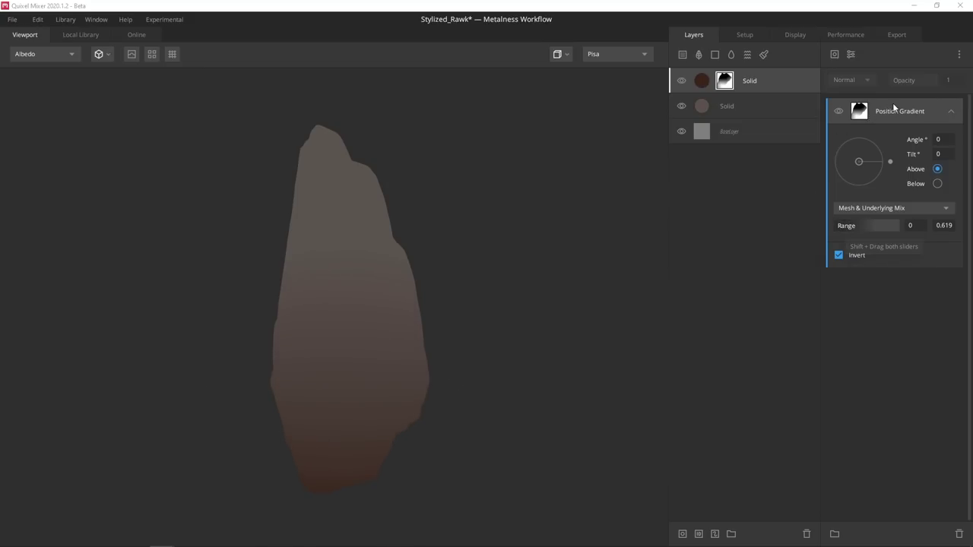
Step: Add a Map component to the mask stack, using the Leakage imperfection from the local library as its source
click(839, 55)
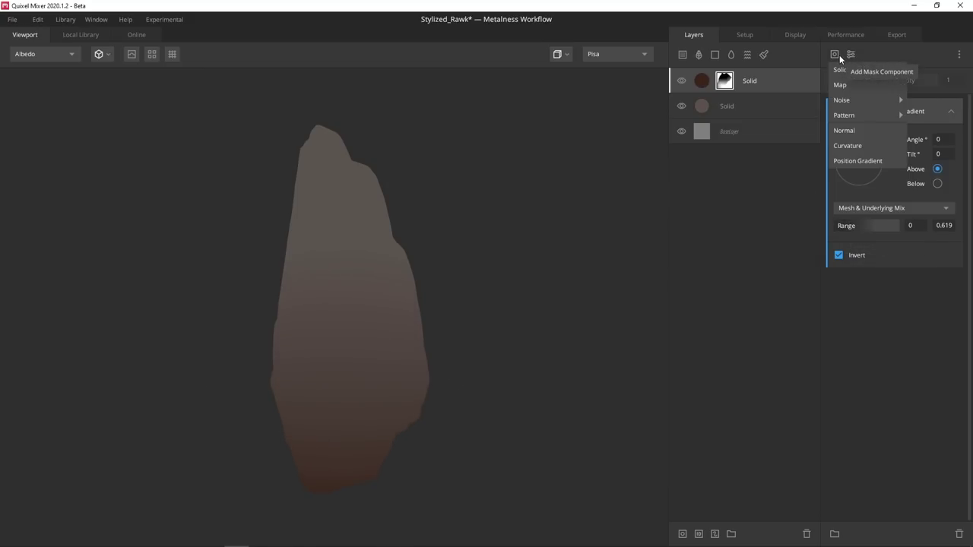
click(844, 81)
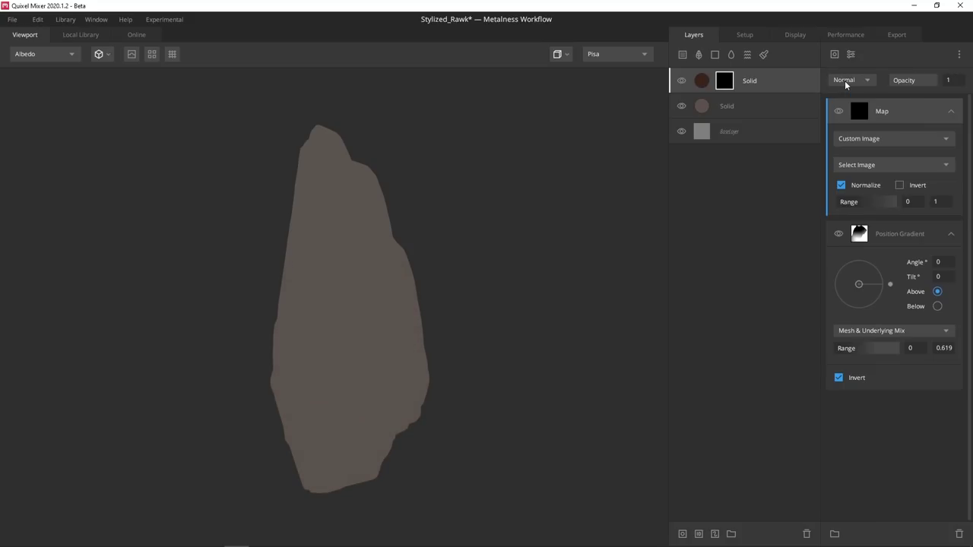
click(884, 141)
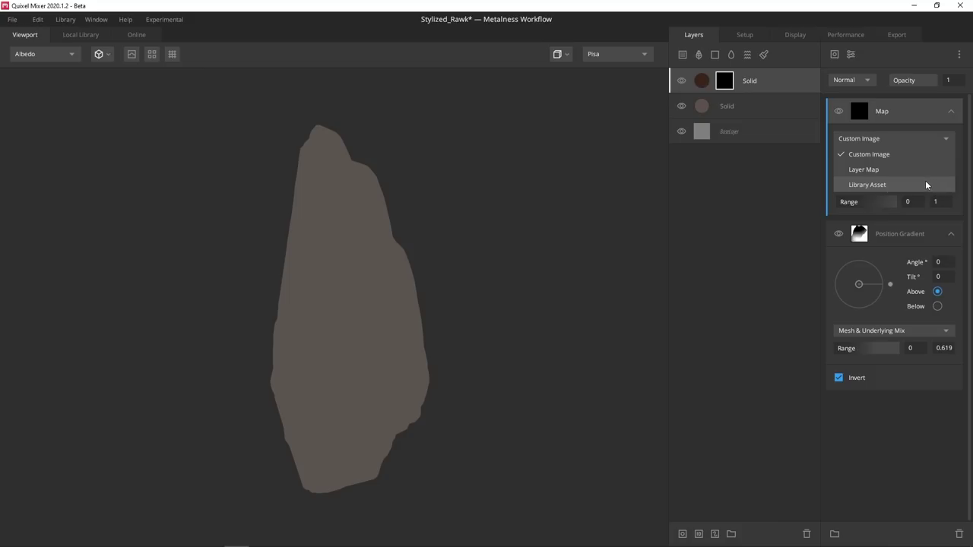
click(878, 186)
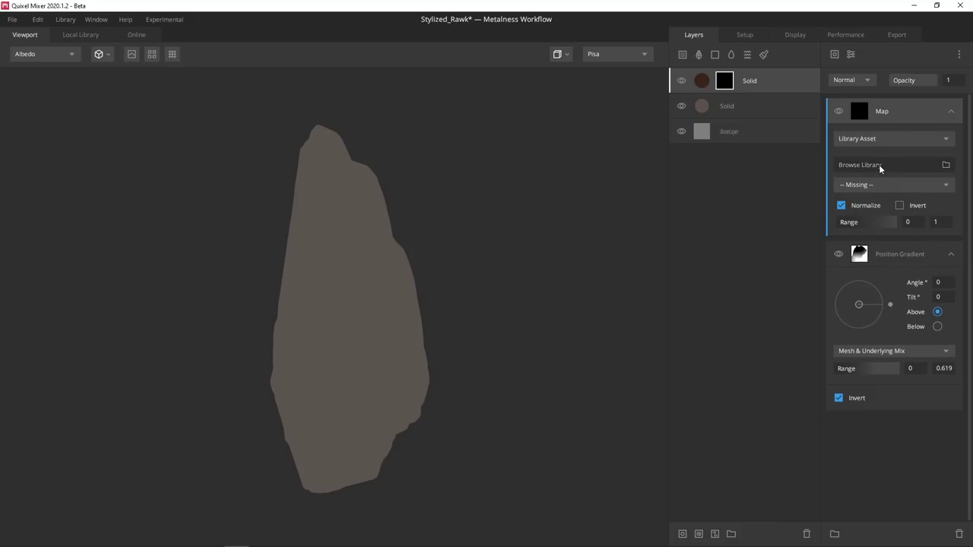
click(879, 166)
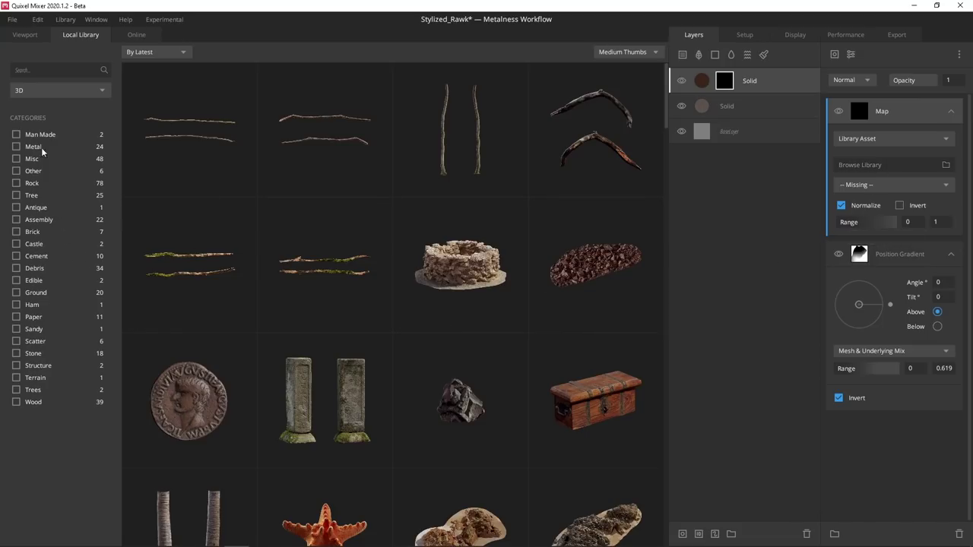
click(44, 91)
click(38, 165)
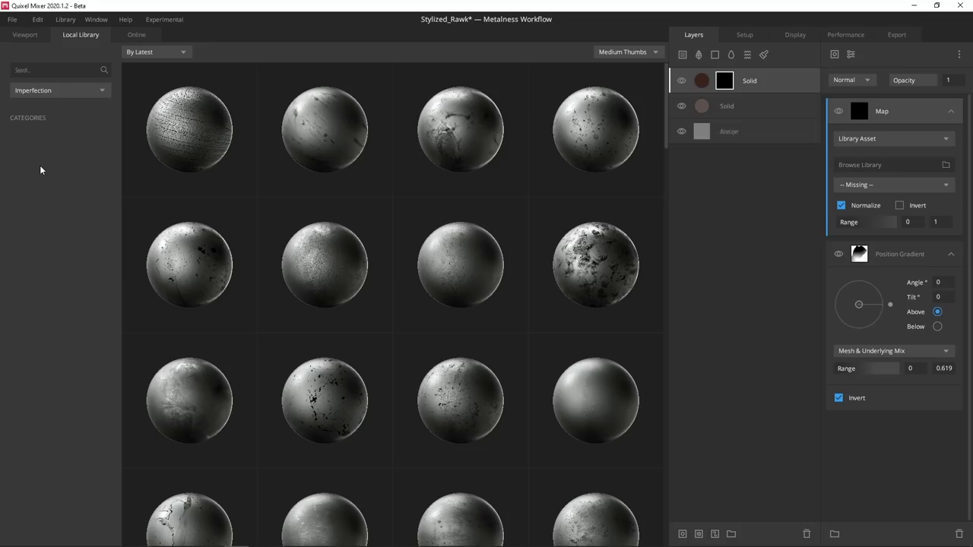
scroll(202, 386, down, 2)
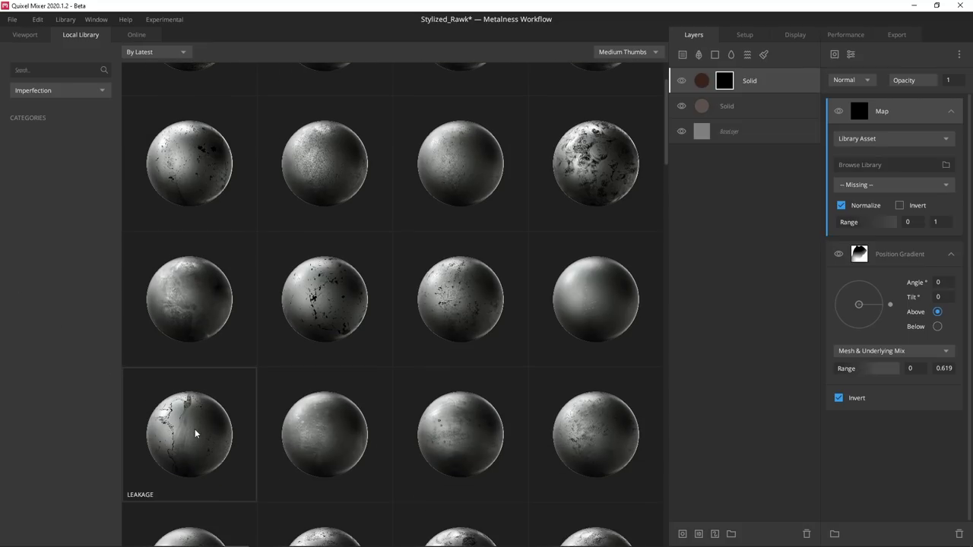
scroll(194, 418, down, 1)
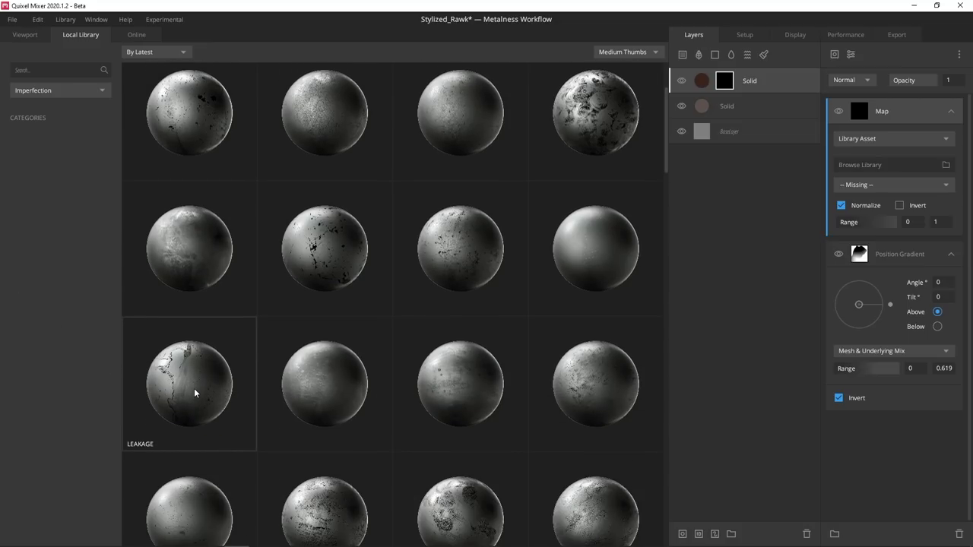
click(195, 393)
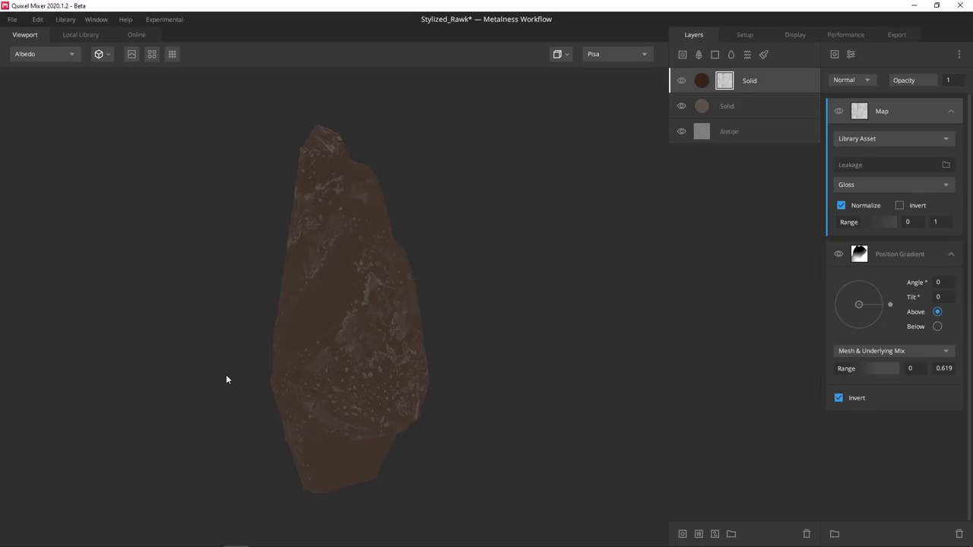
Step: Add a Projection modifier over the Leakage map, using Box Projection with an angle of 88.02 and a scale of 5
click(851, 54)
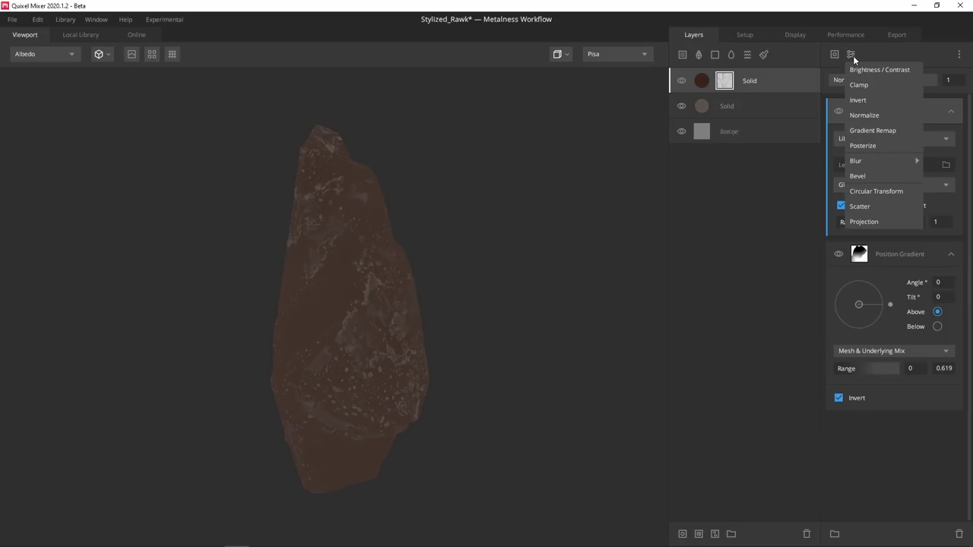
click(865, 223)
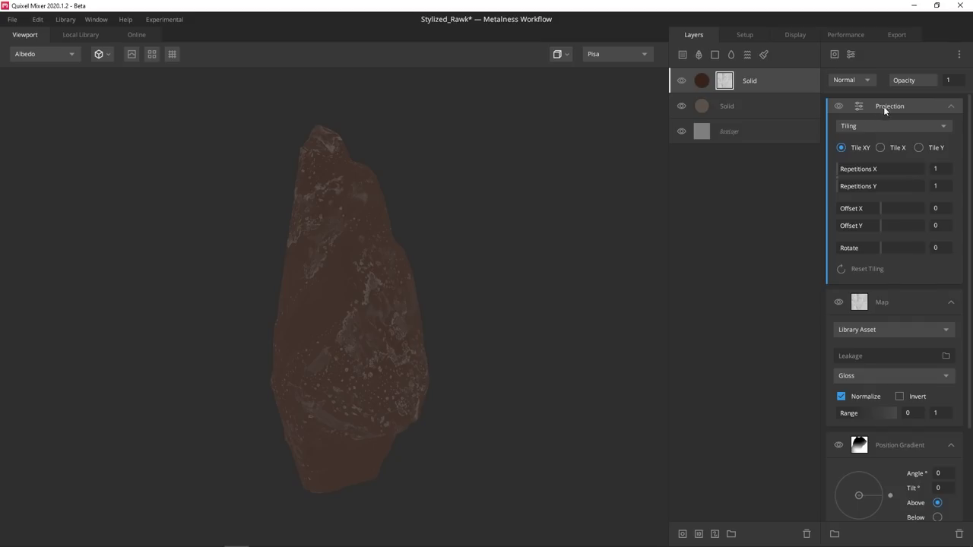
click(871, 126)
click(871, 167)
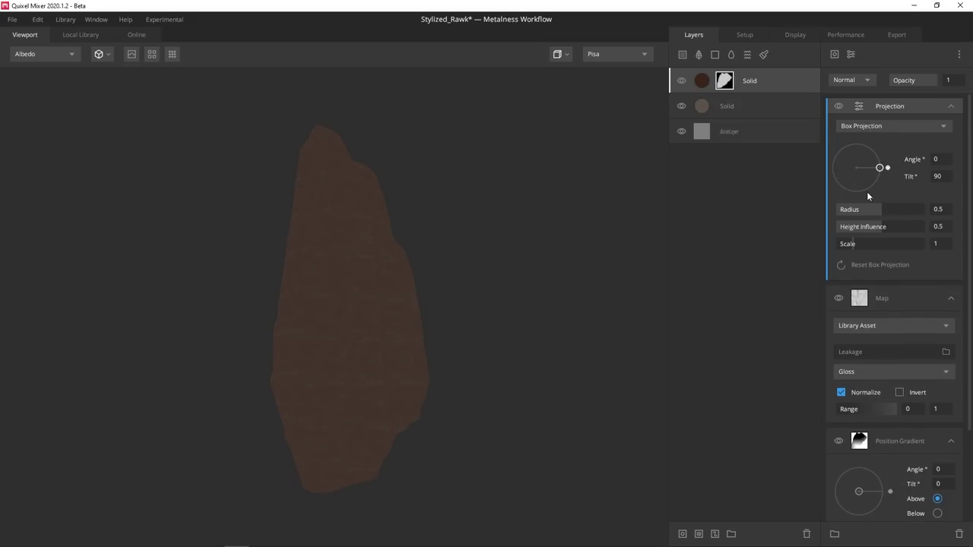
drag(886, 168, 857, 136)
drag(384, 257, 474, 284)
right_drag(473, 284, 504, 312)
Step: Set the Leakage map component's blend mode to Multiply
click(886, 313)
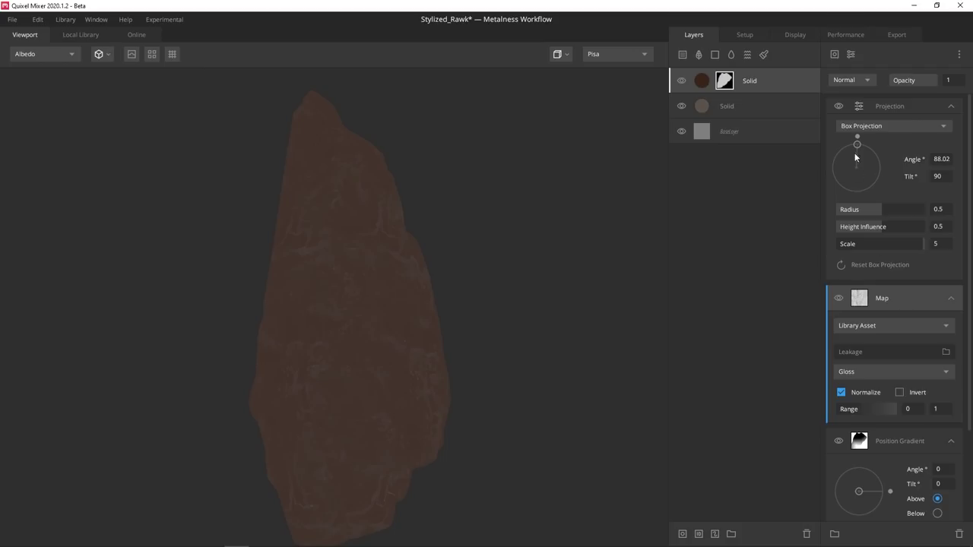
click(853, 80)
click(849, 139)
middle_drag(490, 285, 522, 267)
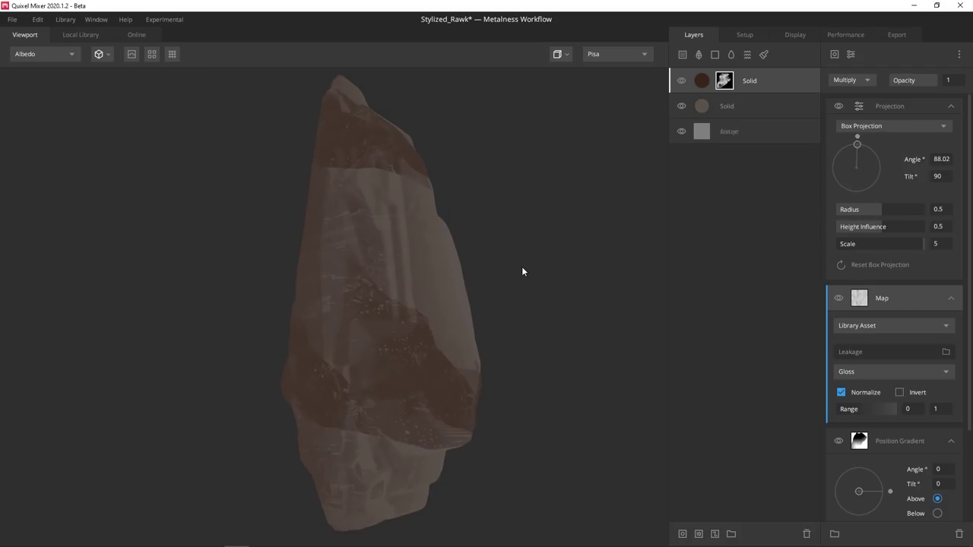
Step: Clip the Projection modifier to the Leakage map so that it affects only that component
click(897, 106)
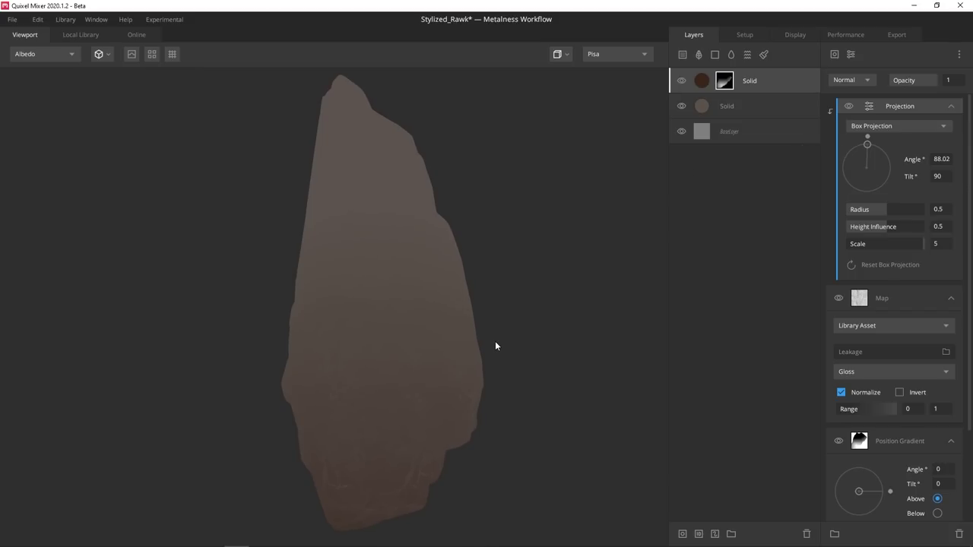
click(903, 107)
click(904, 107)
Step: Set the Leakage map component's blend mode to Overlay and inspect the rock in the lit and albedo views
click(905, 308)
click(851, 80)
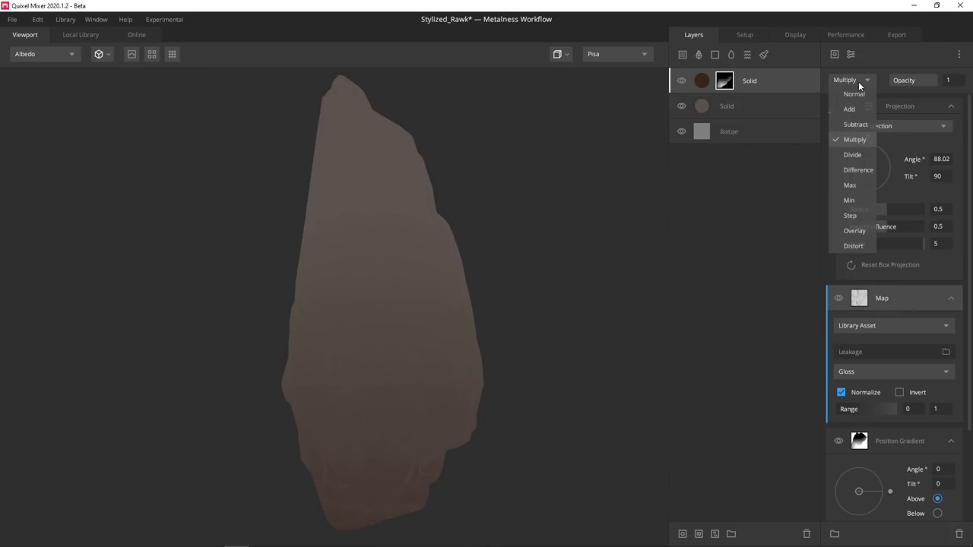
click(852, 230)
drag(512, 308, 487, 281)
key(m)
shift+right_drag(222, 285, 950, 297)
mouse_move(225, 279)
shift+right_down()
mouse_move(690, 251)
mouse_move(37, 271)
mouse_move(313, 288)
shift+right_up()
key(2)
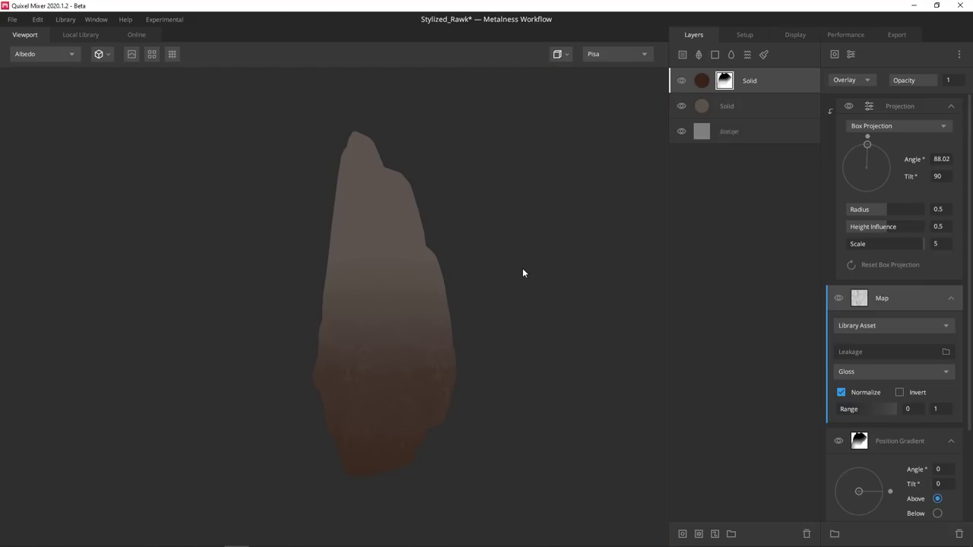
Step: Add a solid layer above the brown layer and set its albedo color to the muted purple 463E49
click(718, 78)
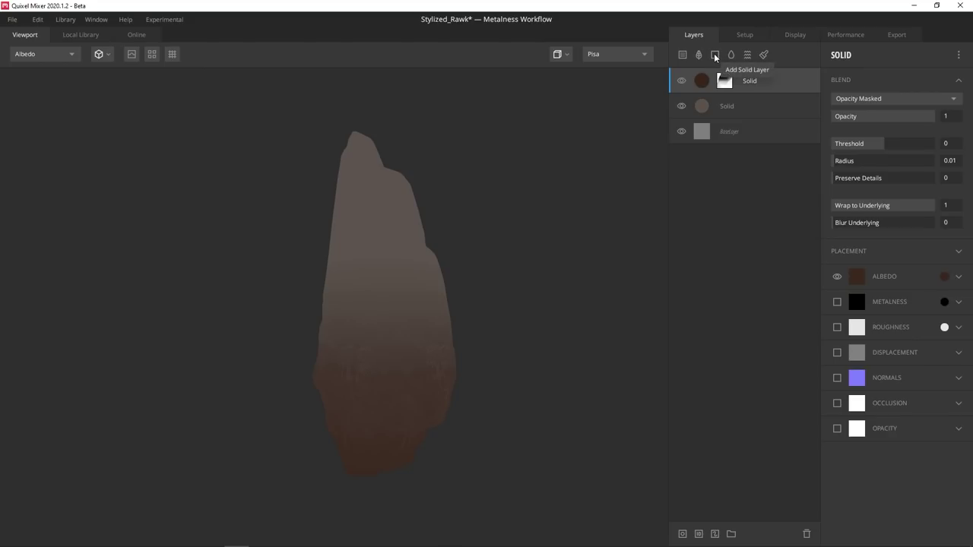
click(714, 56)
click(944, 276)
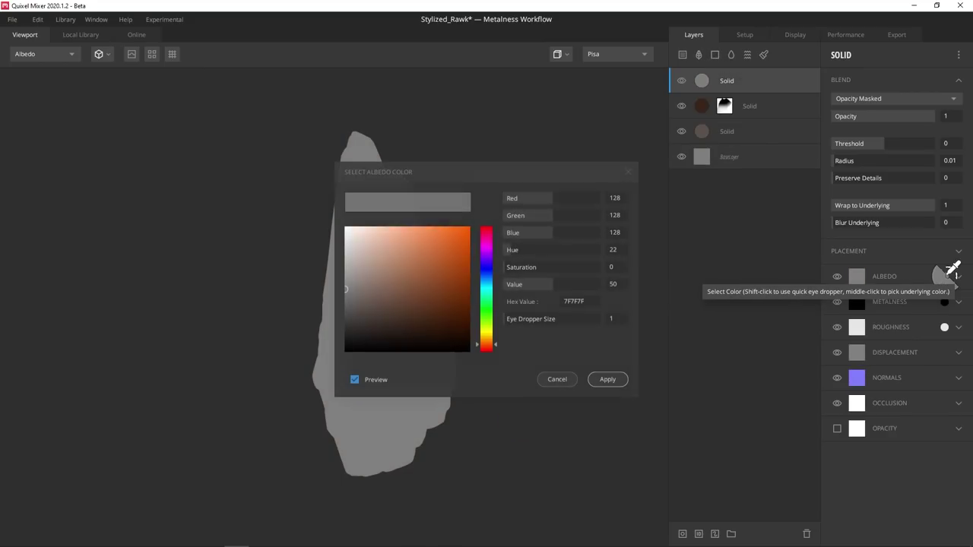
drag(488, 270, 487, 253)
mouse_move(368, 290)
mouse_down()
mouse_move(380, 311)
mouse_move(361, 316)
mouse_up()
click(607, 380)
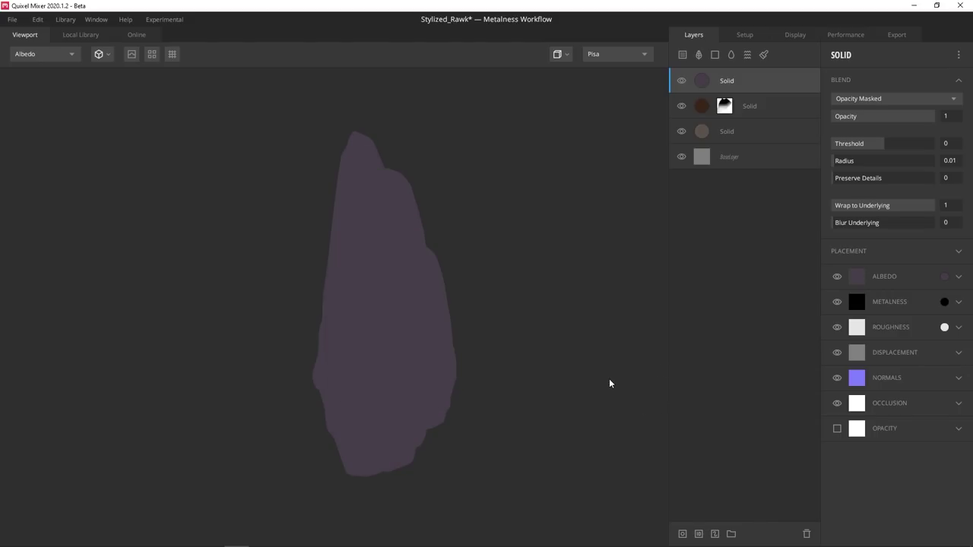
Step: Give the purple layer a mask stack containing a Normal component with its tilt set to 0
right_click(743, 91)
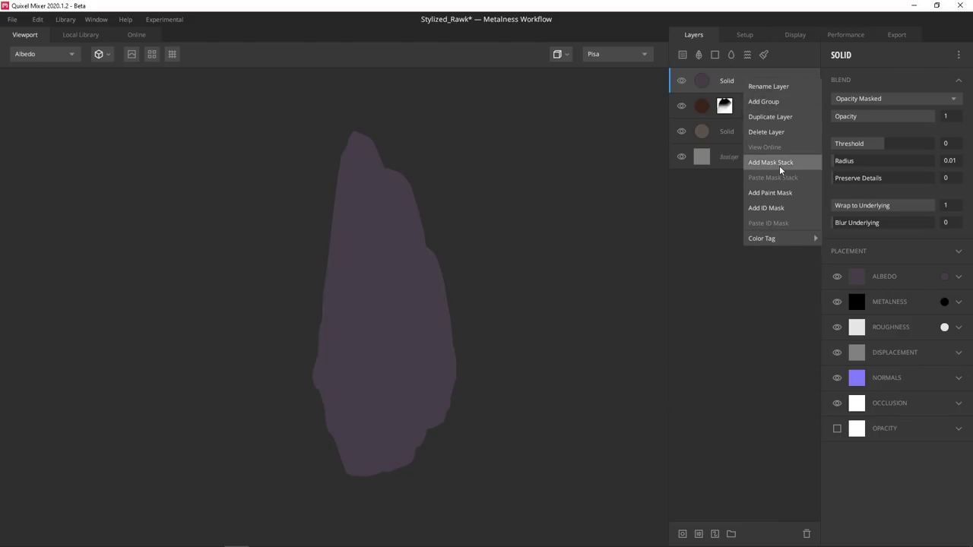
click(756, 162)
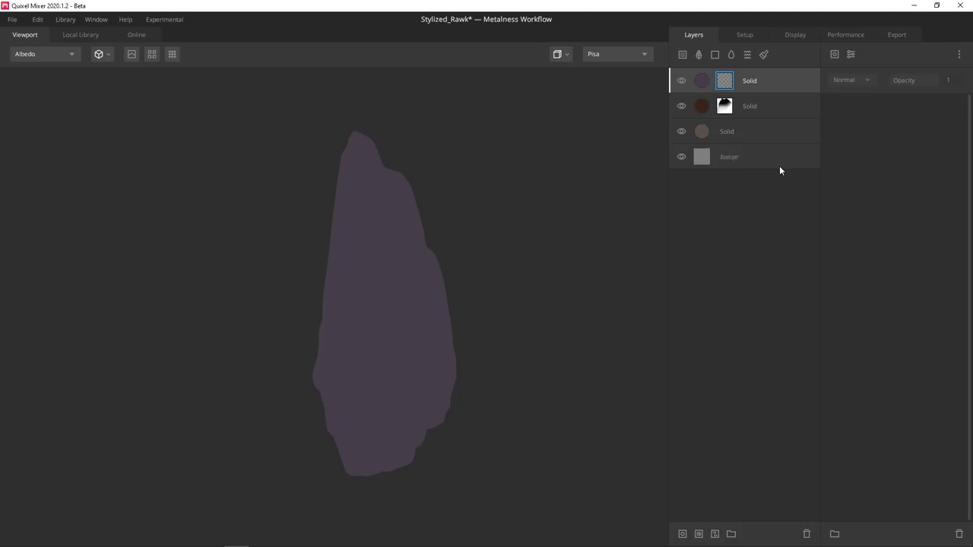
click(833, 55)
click(845, 130)
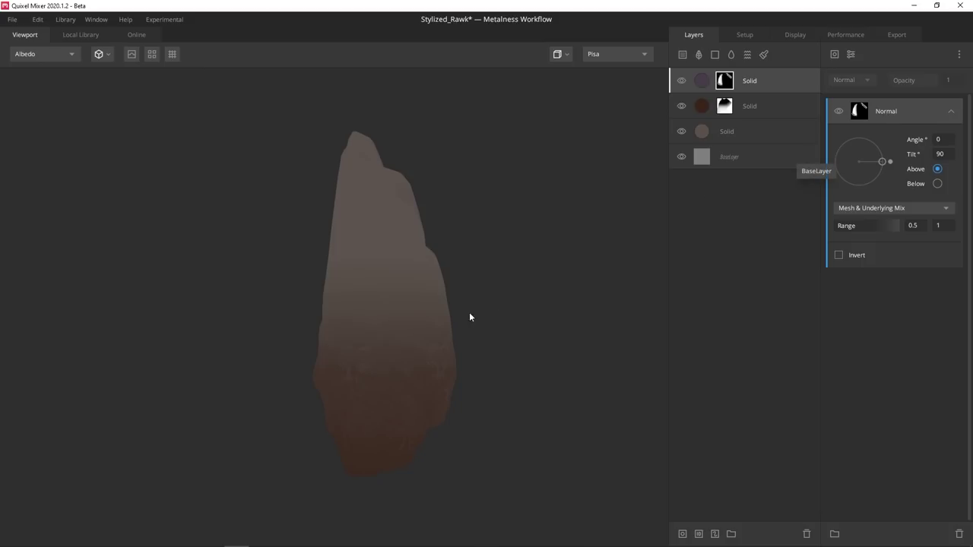
key(m)
drag(484, 274, 269, 328)
drag(872, 162, 859, 161)
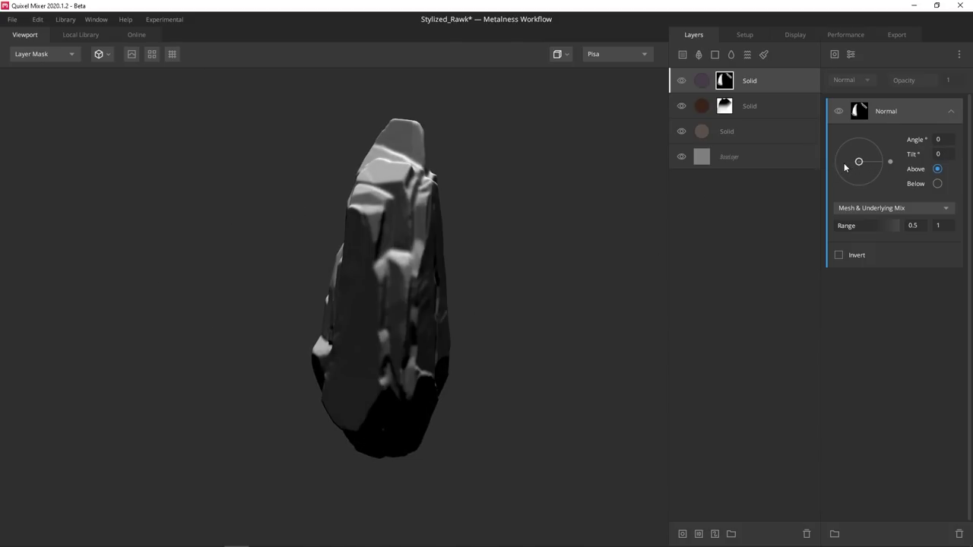
Step: Invert the Normal mask component, set its range to 0 and 0.556, and check the underside coloring on the rock
drag(357, 380, 595, 302)
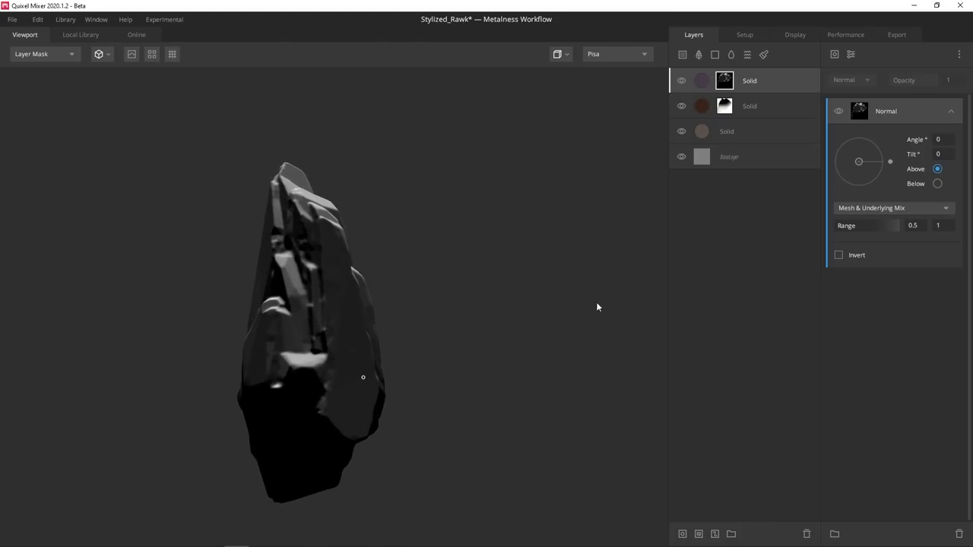
click(838, 256)
drag(867, 224, 803, 227)
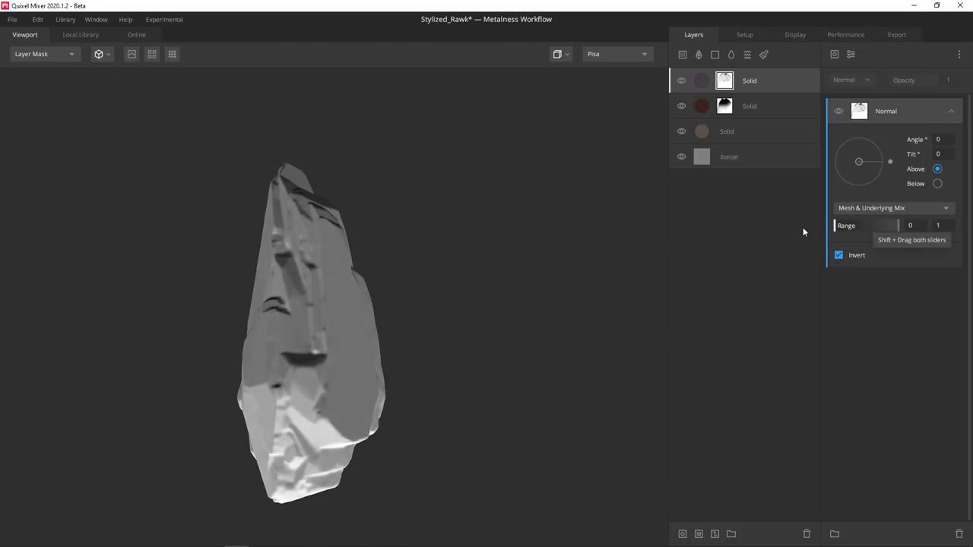
drag(895, 229, 802, 225)
mouse_move(868, 226)
mouse_down()
mouse_move(844, 223)
mouse_move(869, 229)
mouse_up()
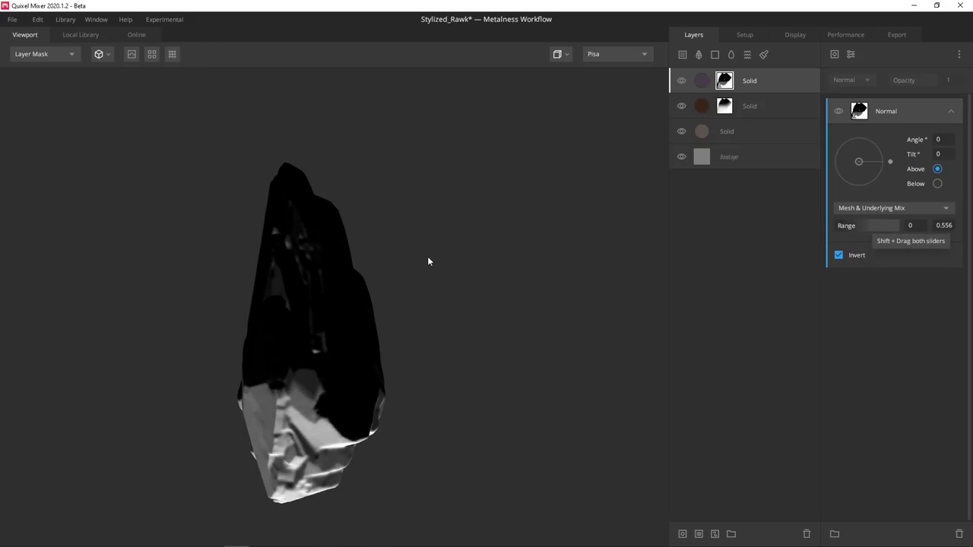
drag(427, 257, 886, 327)
key(m)
drag(331, 313, 336, 269)
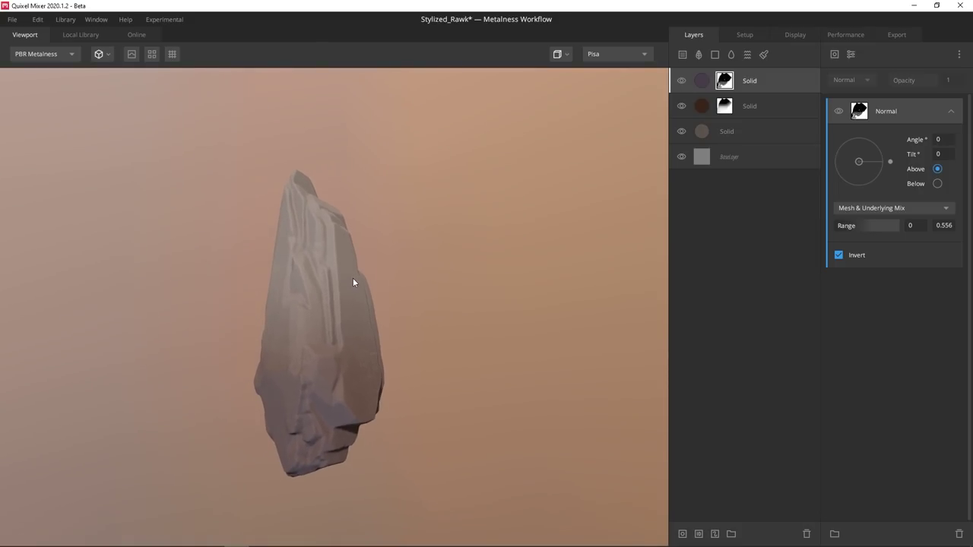
Step: Lower the upper range of the Normal mask component to 0.429 while viewing the mask, and review the shaded rock
key(q)
middle_drag(383, 320, 409, 299)
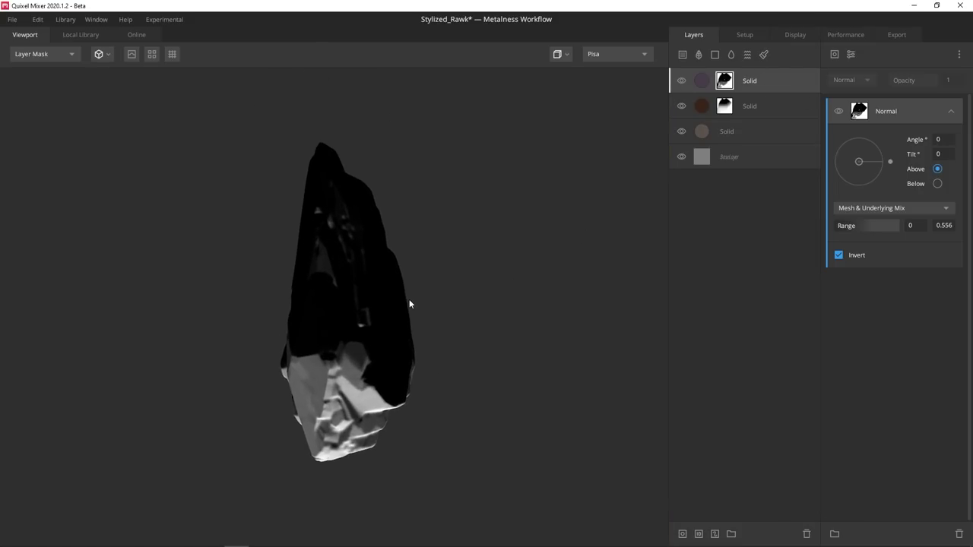
mouse_move(869, 226)
mouse_down()
mouse_move(883, 227)
mouse_move(862, 232)
mouse_up()
drag(534, 331, 490, 272)
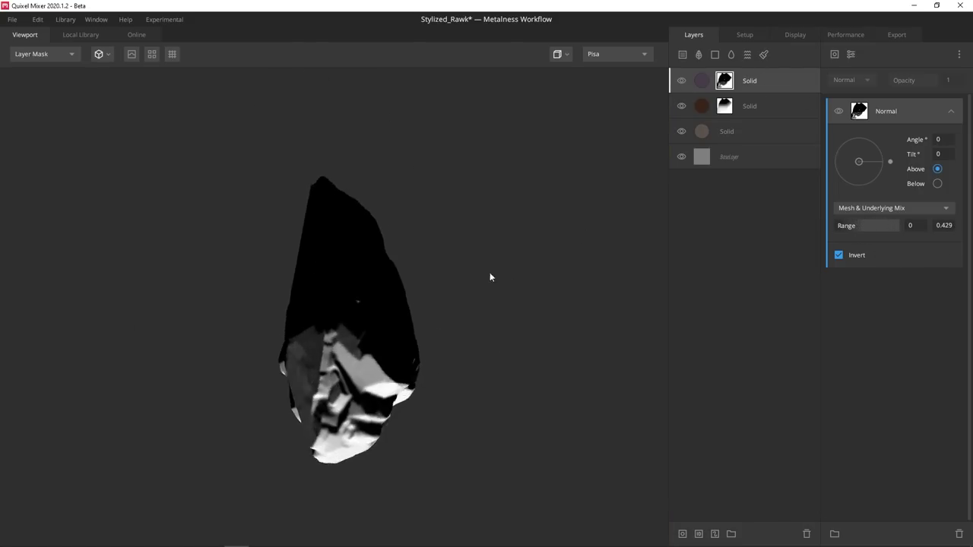
key(q)
scroll(460, 309, up, 3)
middle_drag(461, 309, 476, 352)
drag(475, 353, 388, 293)
scroll(389, 293, down, 3)
scroll(388, 293, up, 2)
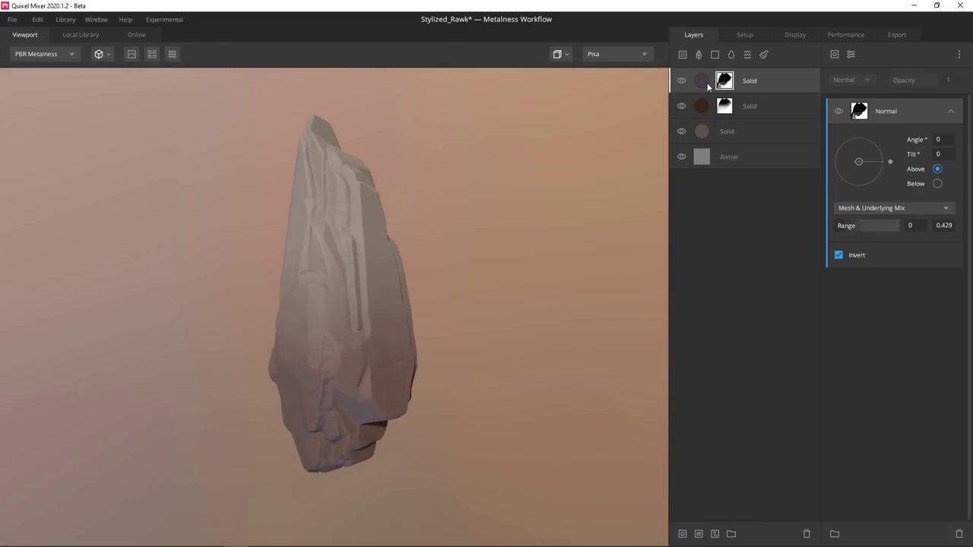
Step: Set the purple layer's albedo blend mode to Add and display only the rock's albedo
click(706, 83)
click(884, 276)
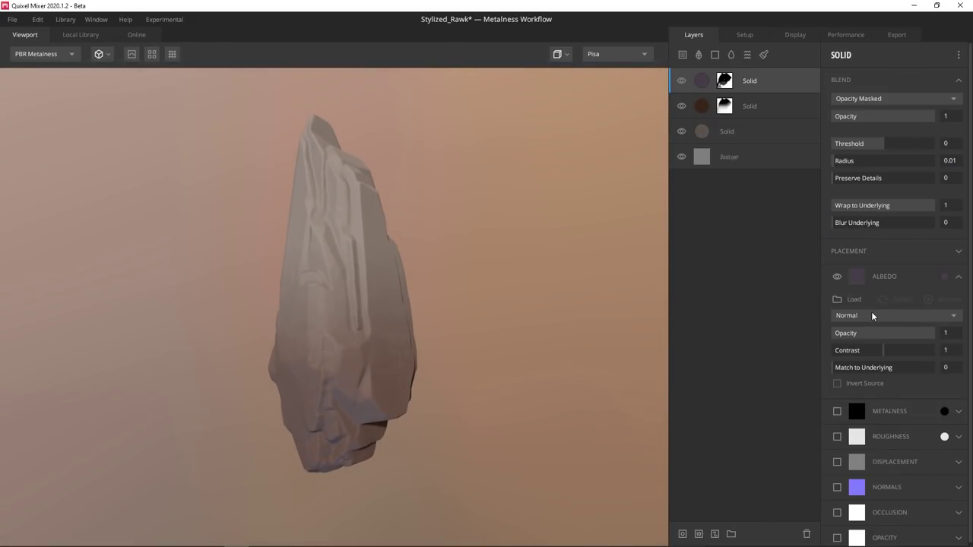
click(871, 313)
click(862, 341)
key(c)
Step: Try the Subtract, Multiply, Divide and Difference blend modes for the purple layer's albedo
click(871, 315)
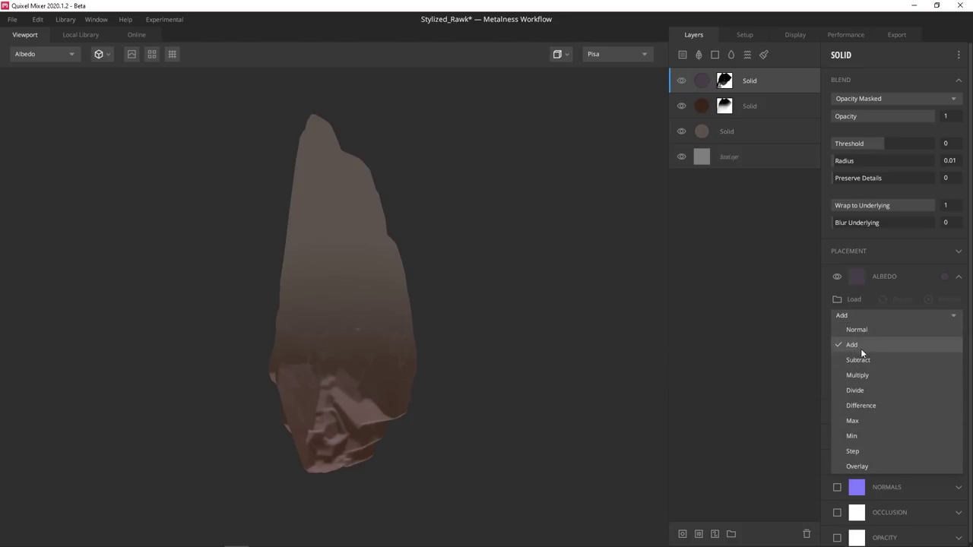
click(862, 358)
click(875, 315)
click(863, 371)
click(874, 315)
click(862, 388)
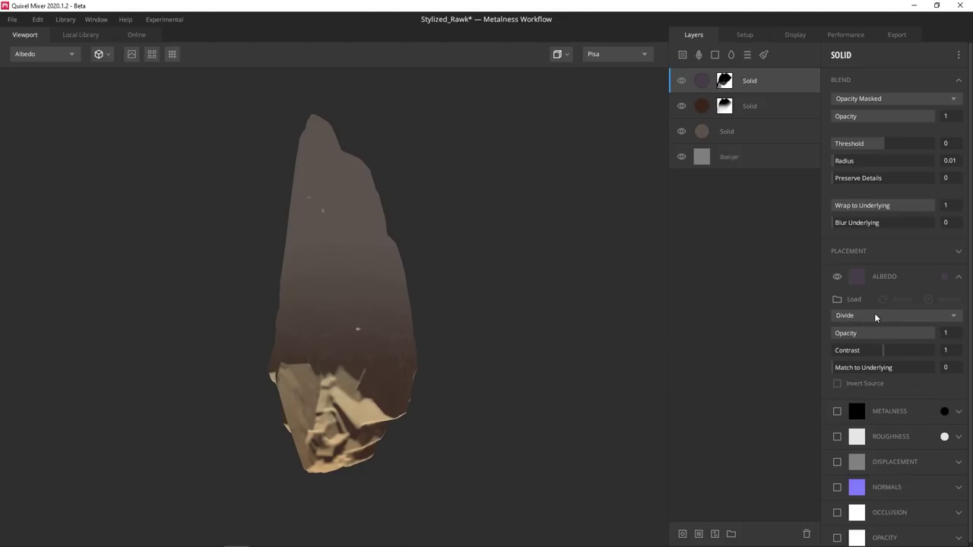
click(874, 313)
click(869, 405)
Step: Set the purple layer's albedo blend mode to Overlay and compare the rock with that albedo hidden and shown
click(886, 318)
click(866, 465)
click(837, 278)
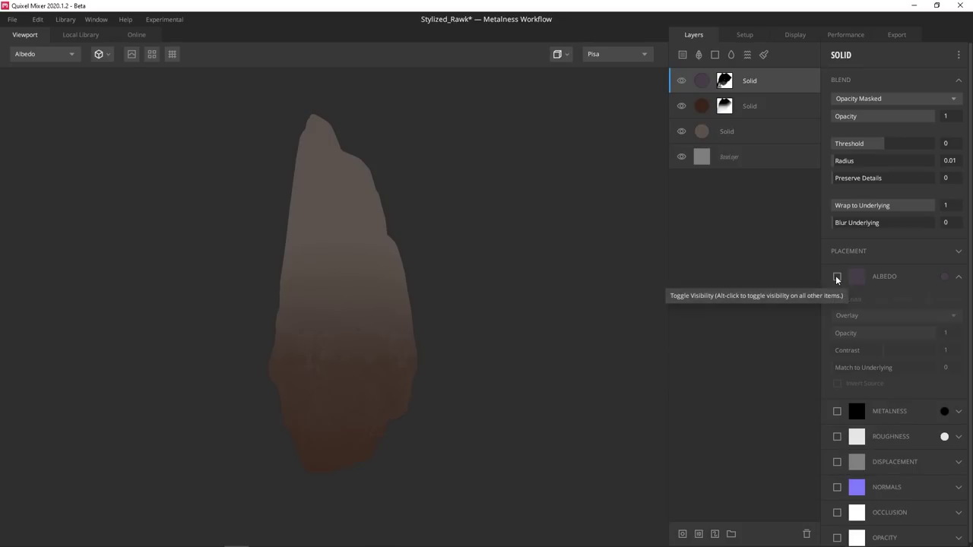
click(837, 278)
drag(471, 325, 494, 326)
key(m)
key(c)
Step: Duplicate the purple layer and delete the mask stack from the copy on top
key(ctrl+d)
click(723, 85)
right_click(724, 81)
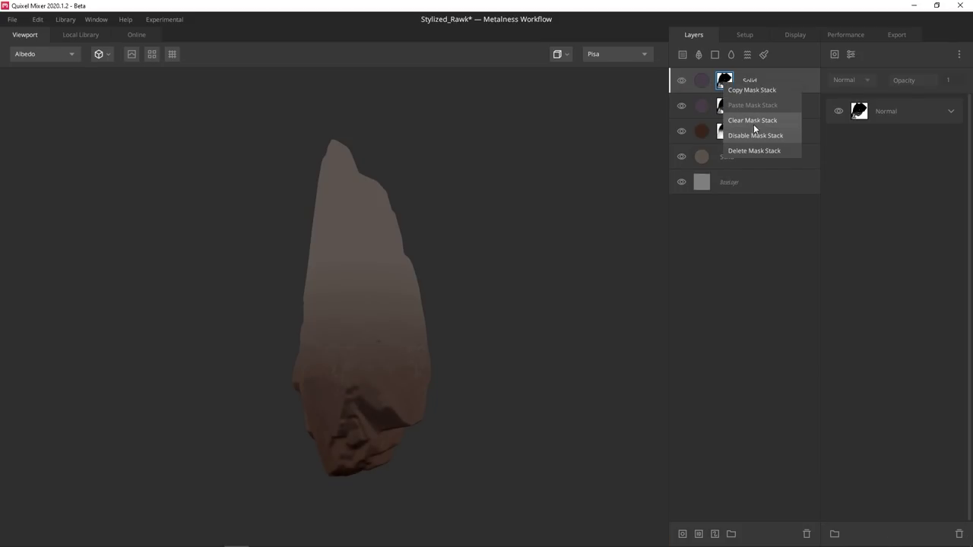
click(748, 148)
Step: Change the duplicated top layer's albedo color to a muted slate blue
click(944, 276)
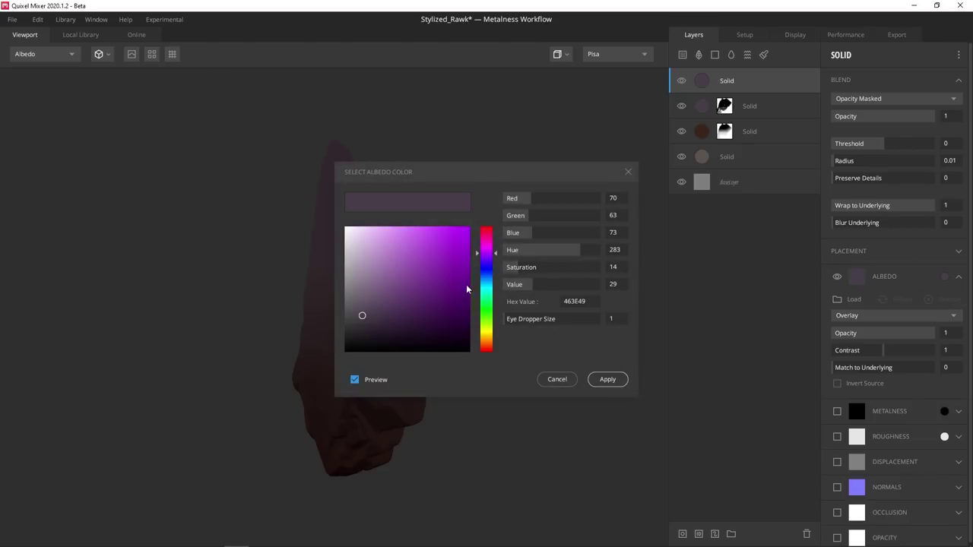
drag(489, 262, 488, 278)
drag(364, 304, 383, 295)
click(608, 380)
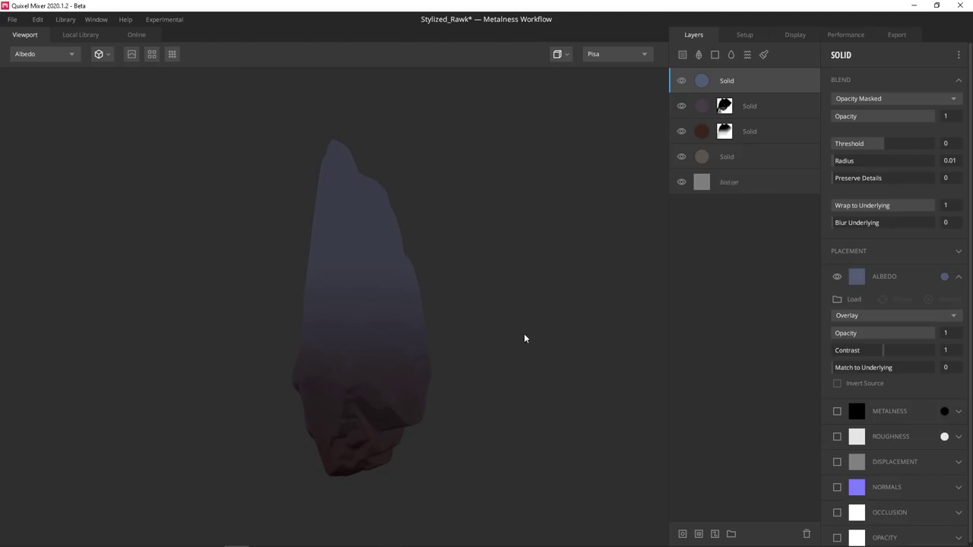
Step: Give the blue layer a mask stack containing a Curvature component and display the layer mask
right_click(722, 80)
click(745, 162)
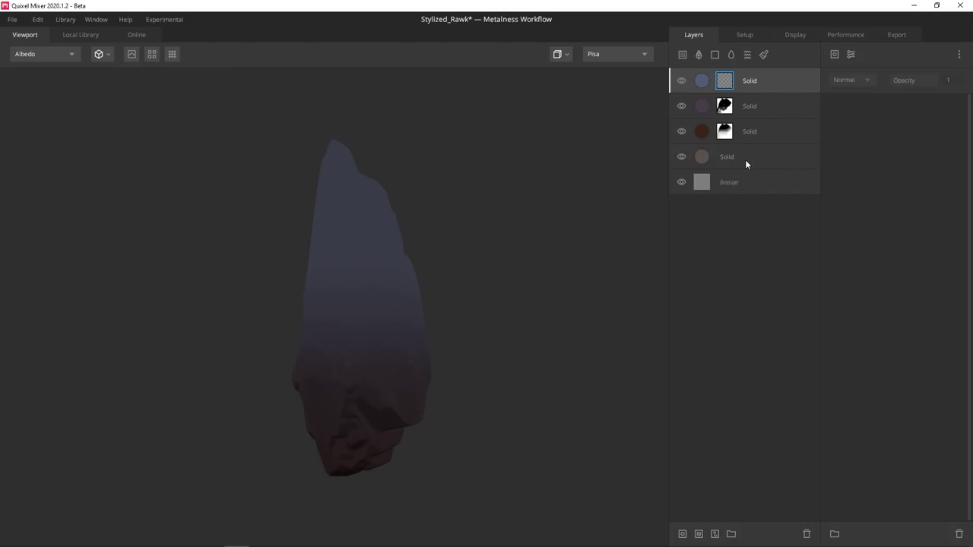
click(849, 54)
click(834, 54)
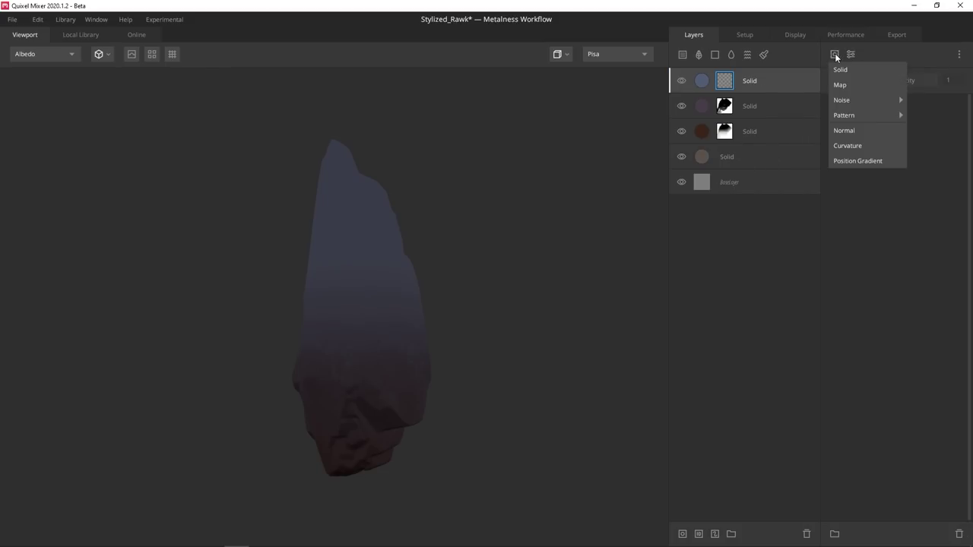
click(849, 144)
key(m)
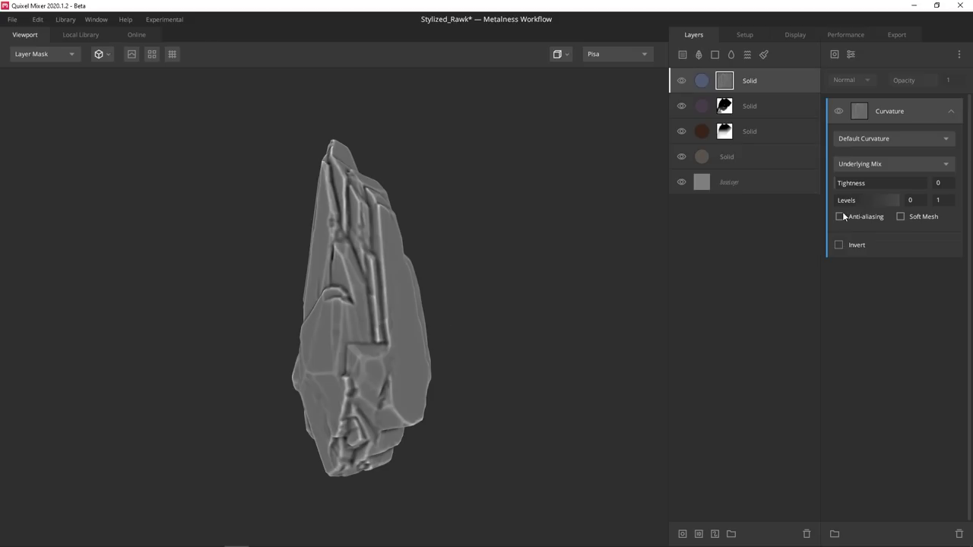
Step: Invert the Curvature mask component and set its levels to 0.103 and 0.373 to isolate the crevices
click(839, 245)
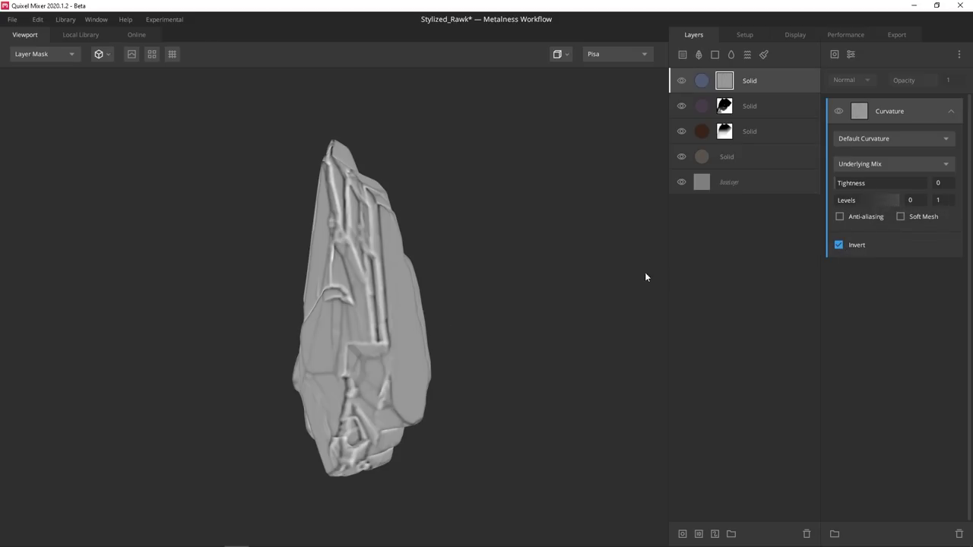
drag(893, 199, 841, 208)
drag(501, 295, 384, 313)
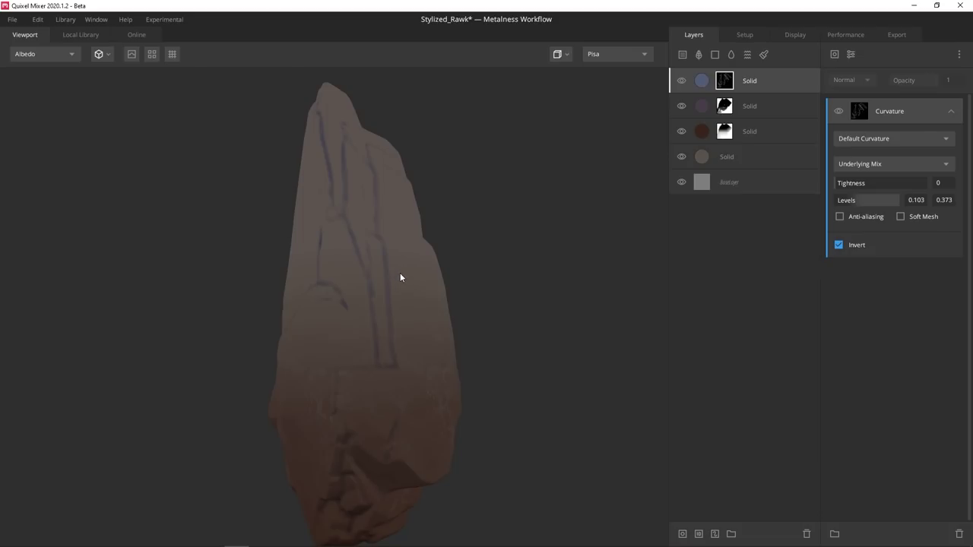
drag(401, 278, 369, 261)
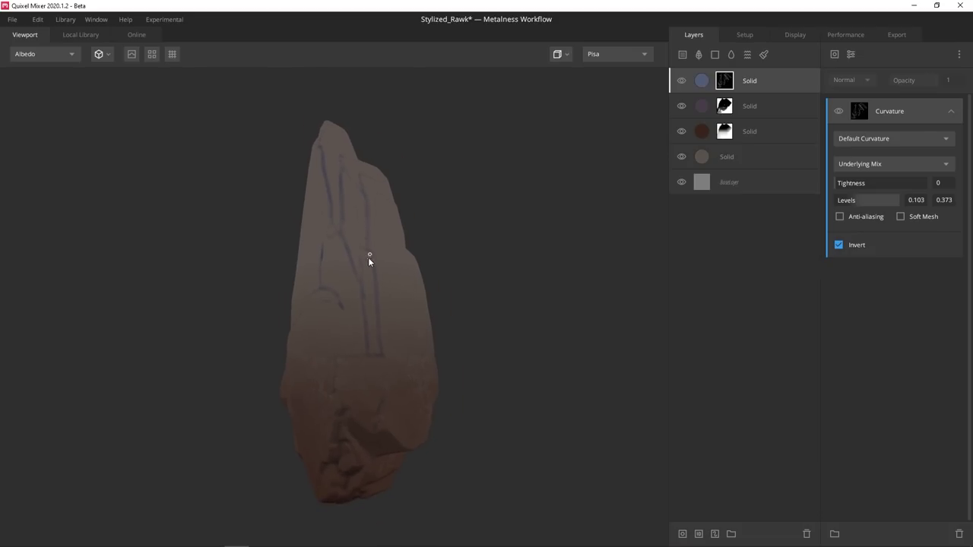
Step: Add a Gaussian Blur modifier over the Curvature component with a strength of 0.044
click(851, 54)
mouse_move(874, 160)
click(908, 161)
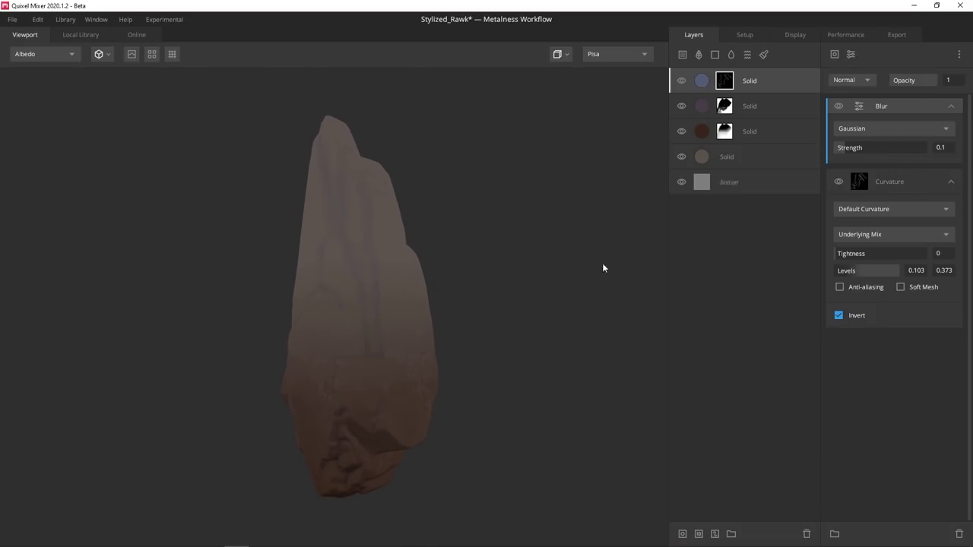
scroll(601, 265, up, 3)
drag(833, 149, 839, 152)
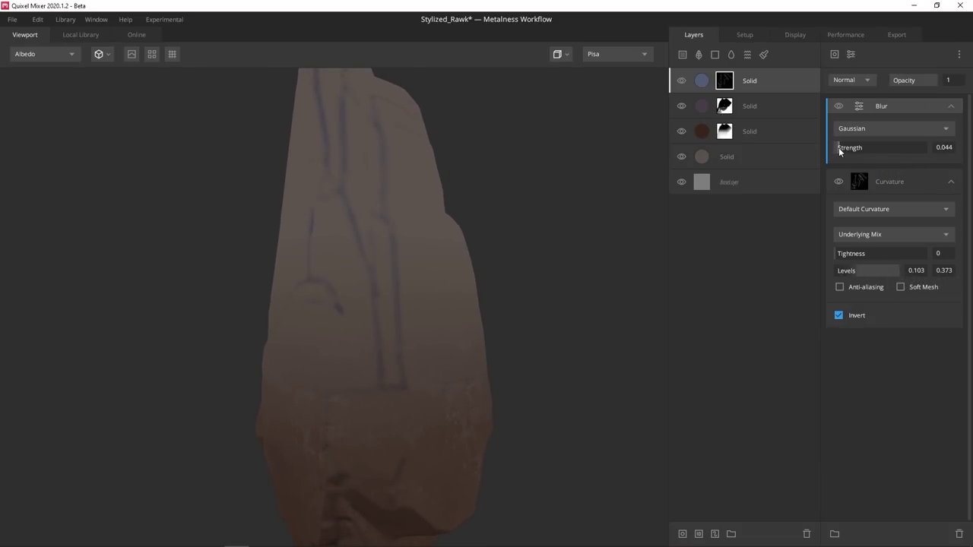
Step: Examine the blue crevice coloring on the rock from several angles and in different view modes
drag(457, 225, 361, 236)
right_drag(360, 236, 348, 291)
middle_drag(349, 292, 344, 145)
key(m)
scroll(436, 338, down, 3)
drag(436, 338, 267, 294)
key(m)
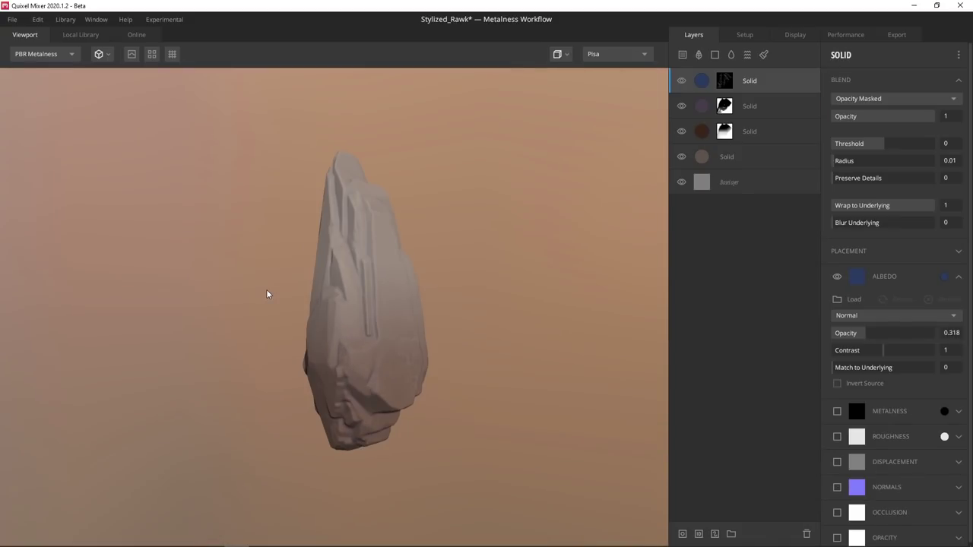
Step: Add a solid layer on top with occlusion, normals, displacement, roughness and metalness disabled, keeping only its albedo
click(698, 56)
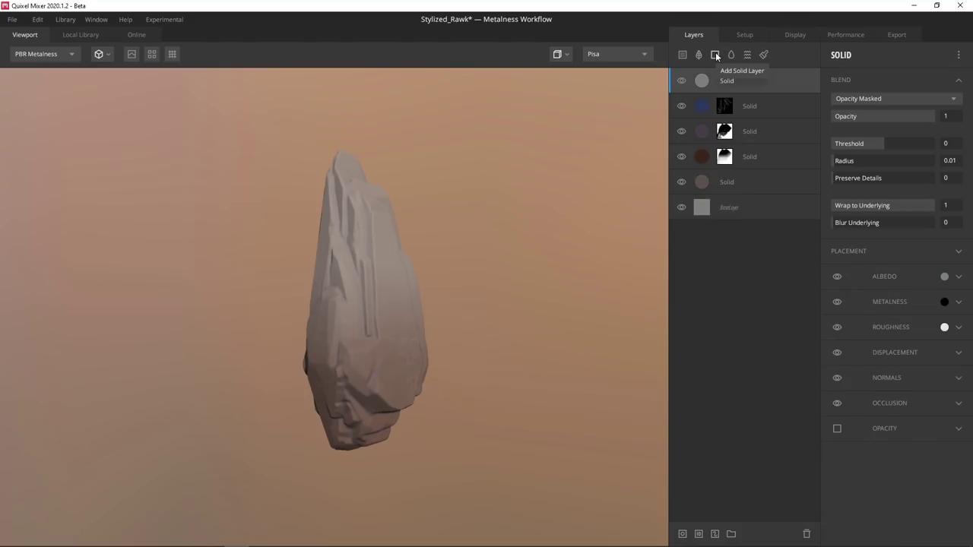
click(837, 403)
click(836, 378)
click(837, 352)
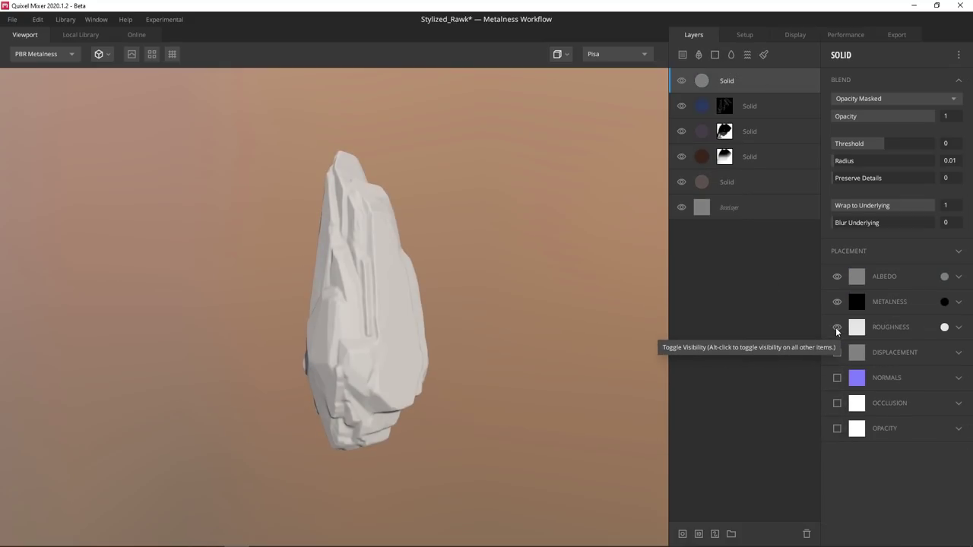
click(837, 327)
click(836, 301)
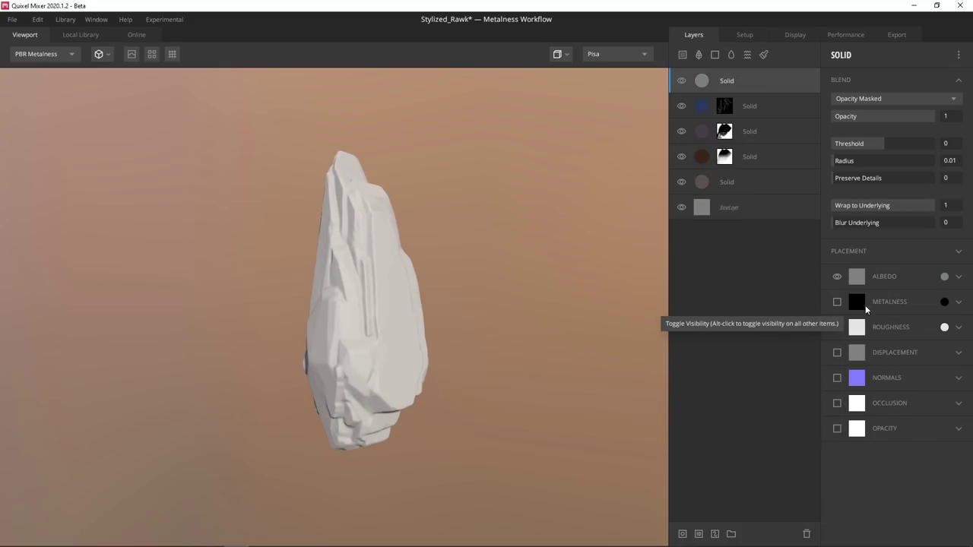
Step: Set the top solid layer's albedo color to dark blue, hex 28375C
click(944, 277)
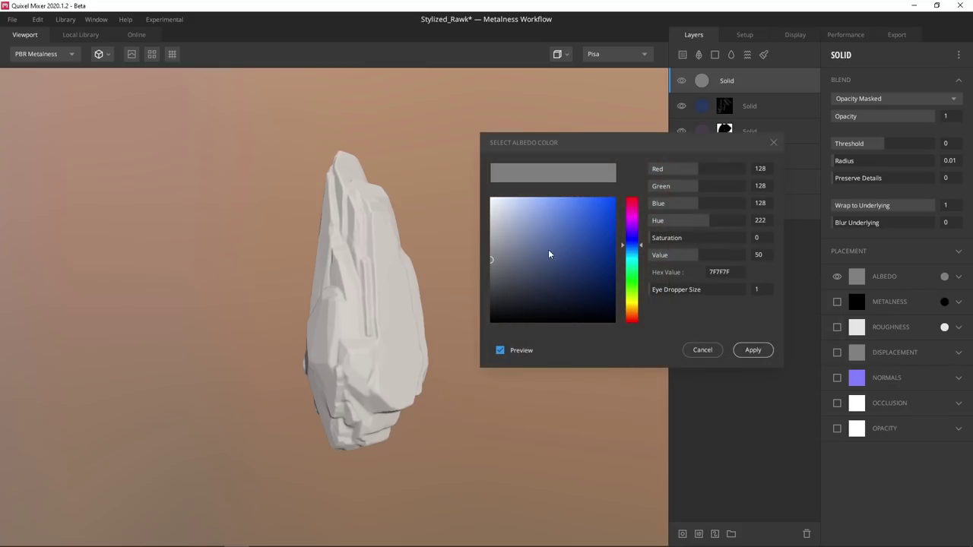
mouse_move(549, 254)
mouse_down()
mouse_move(534, 253)
mouse_move(541, 262)
mouse_up()
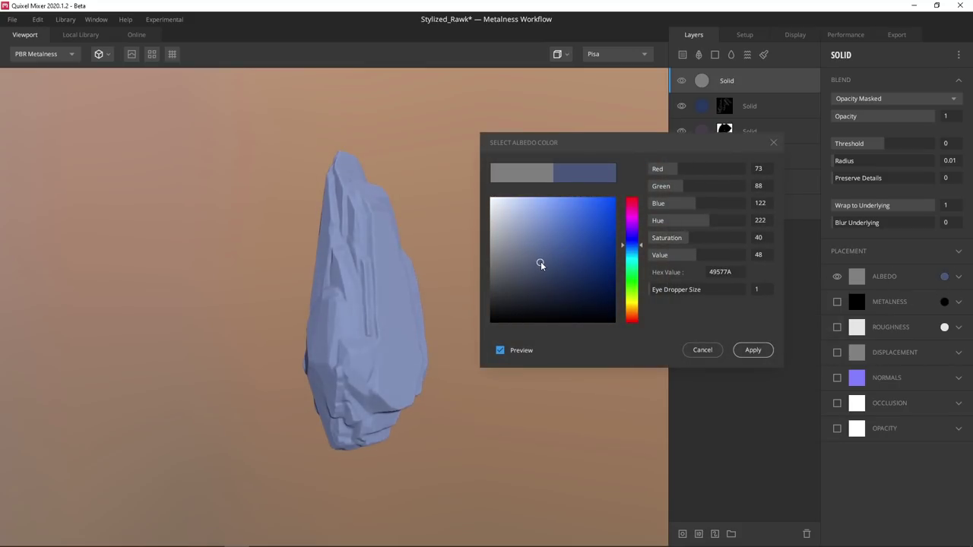
click(754, 351)
key(c)
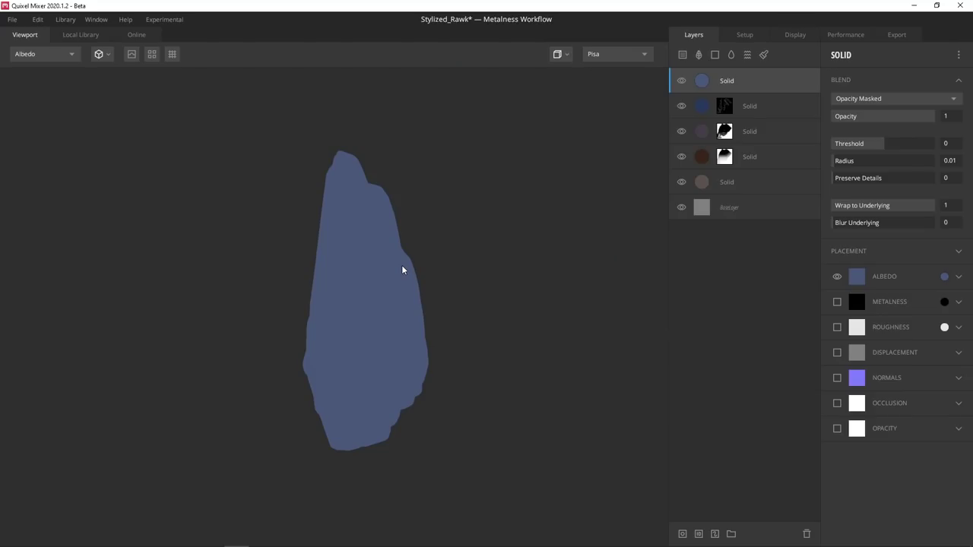
click(944, 276)
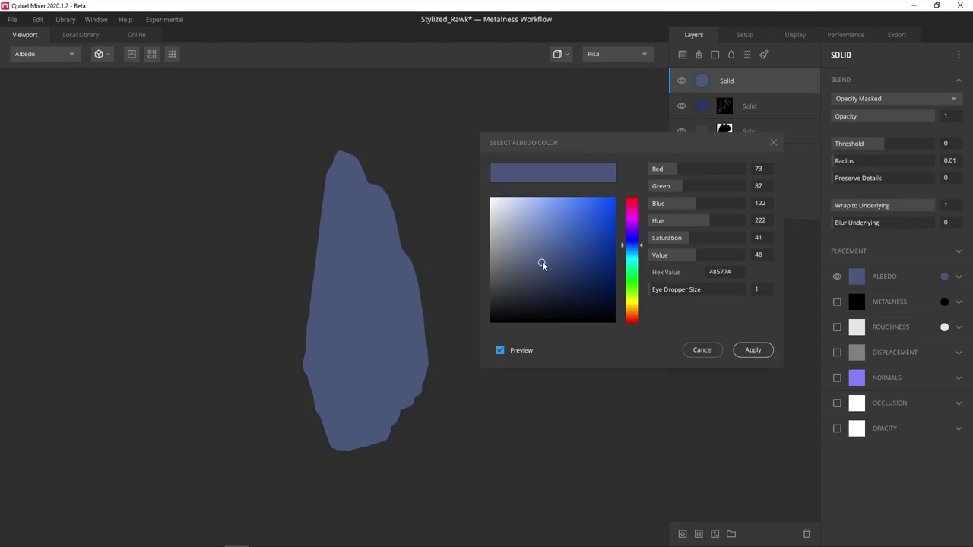
drag(542, 262, 561, 280)
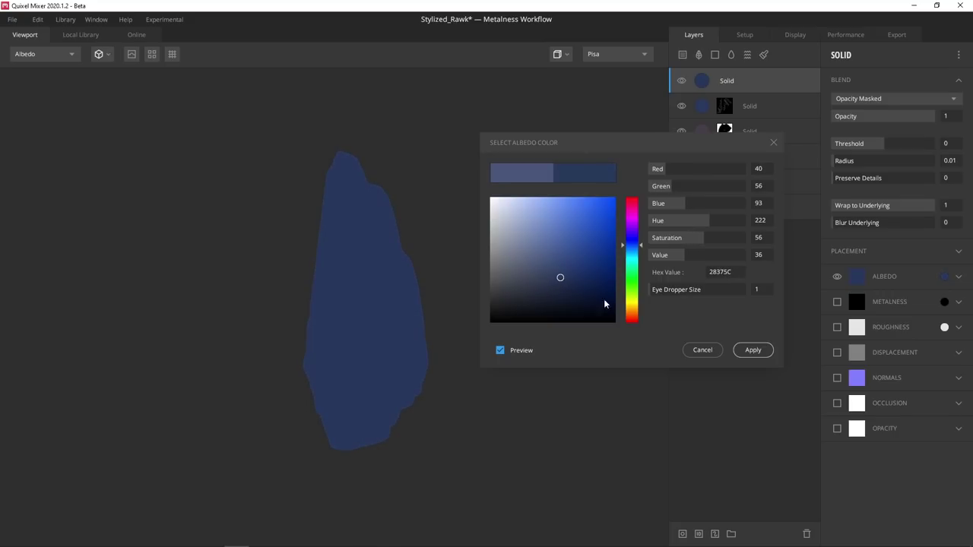
click(751, 350)
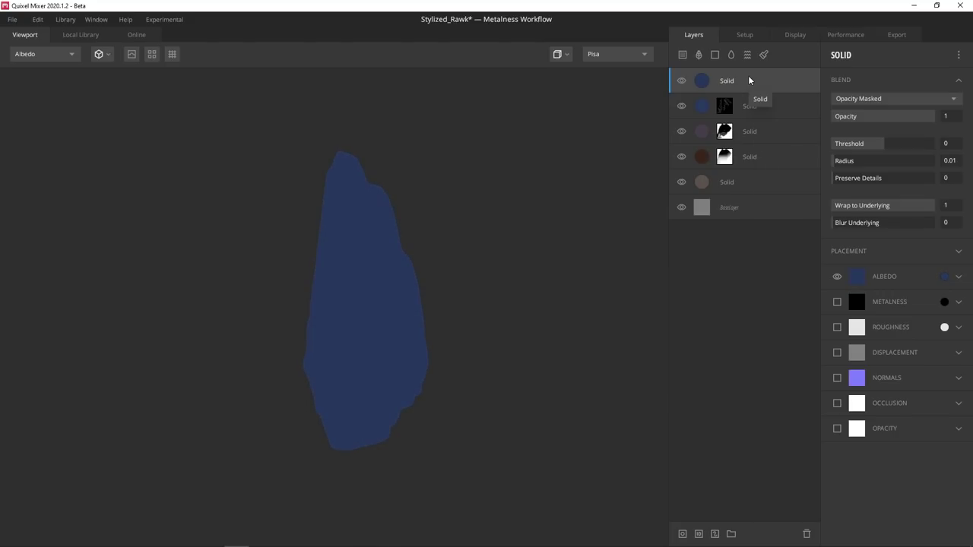
Step: Add a mask stack to the top solid layer with a Map component sourced from a library asset
right_click(748, 81)
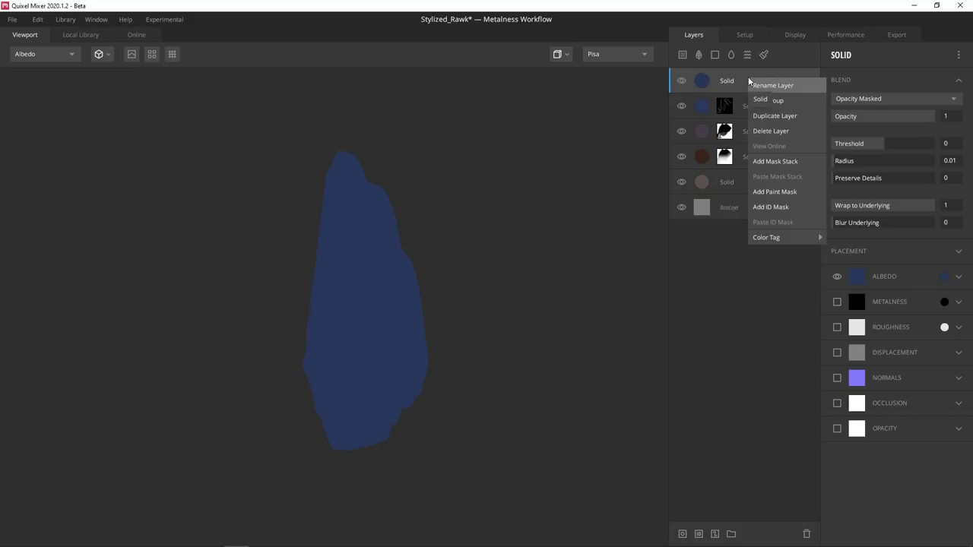
click(779, 161)
click(834, 55)
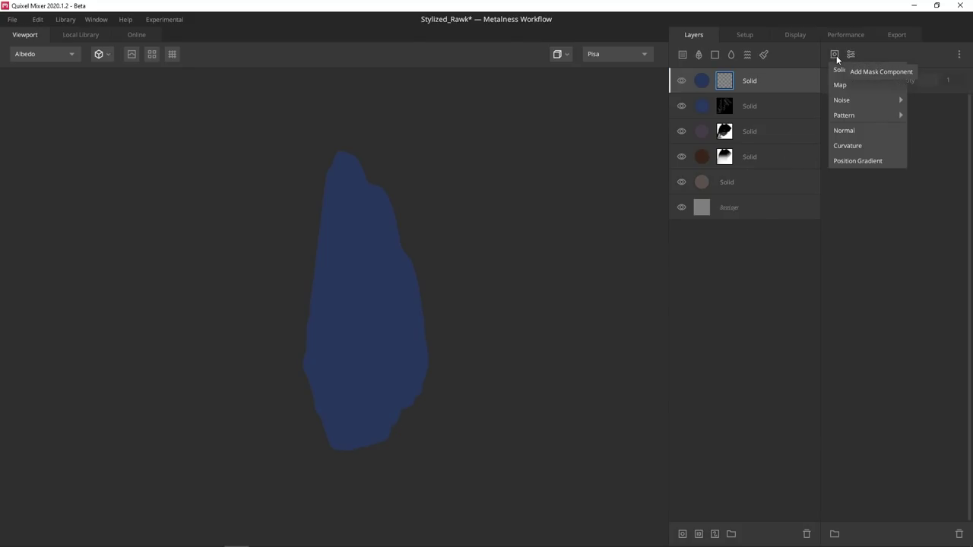
click(841, 85)
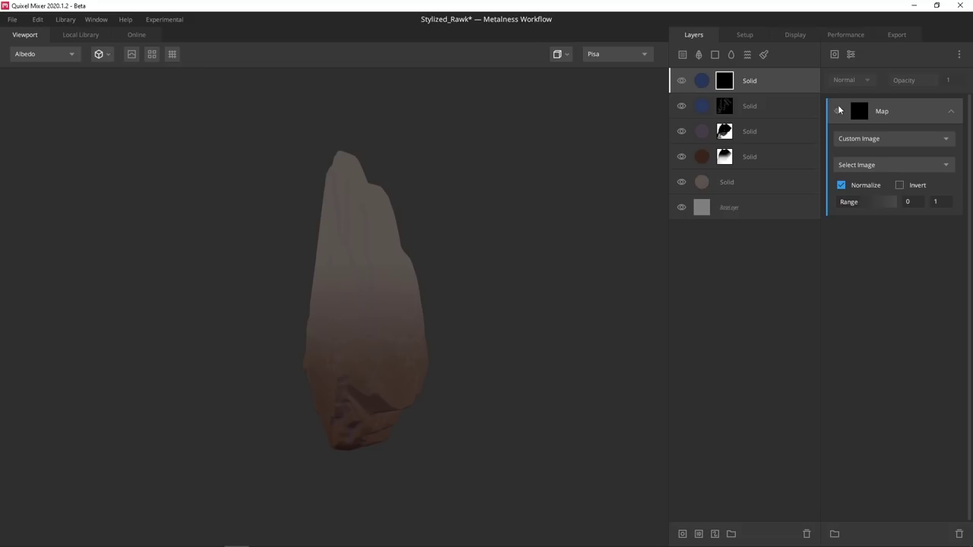
click(870, 141)
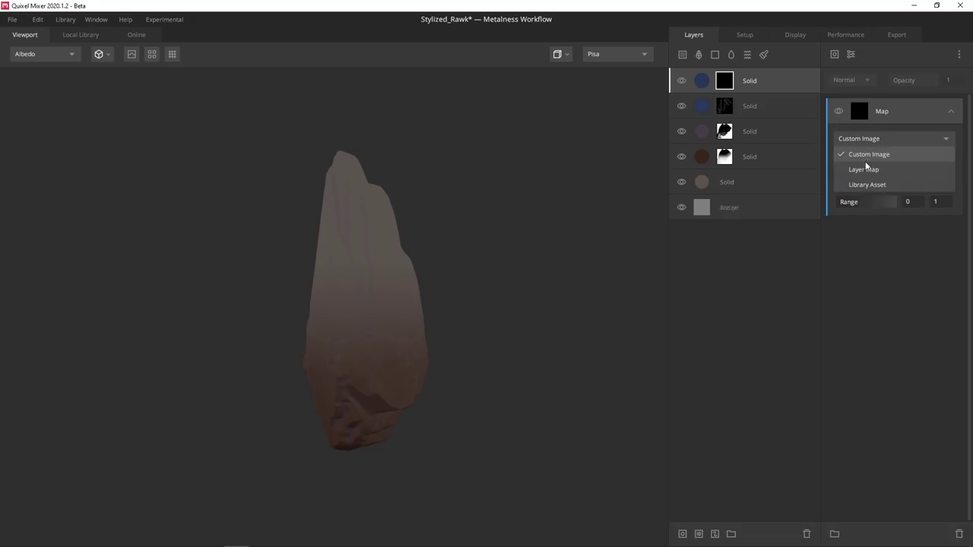
click(865, 184)
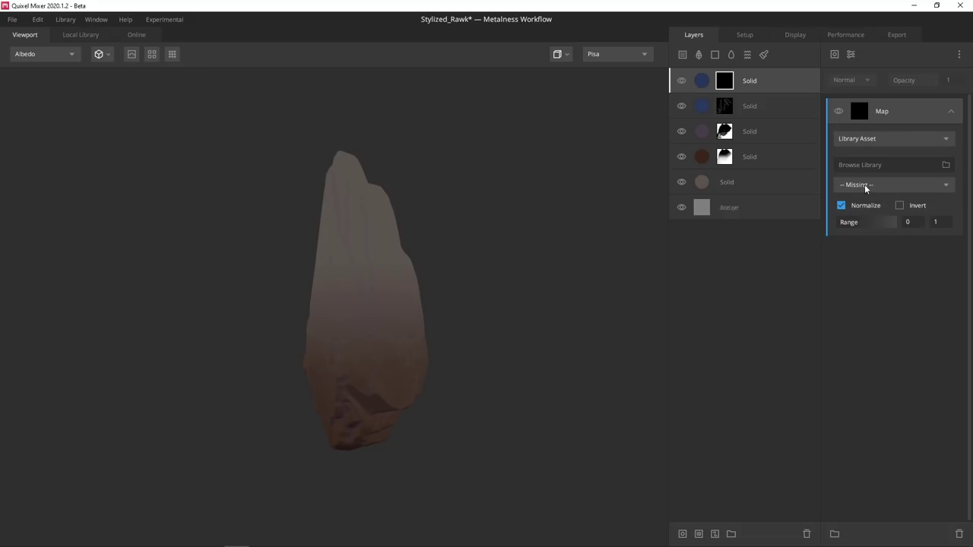
Step: Load the Tile Rubble Patches debris atlas into the Map component and use its Opacity map
click(946, 166)
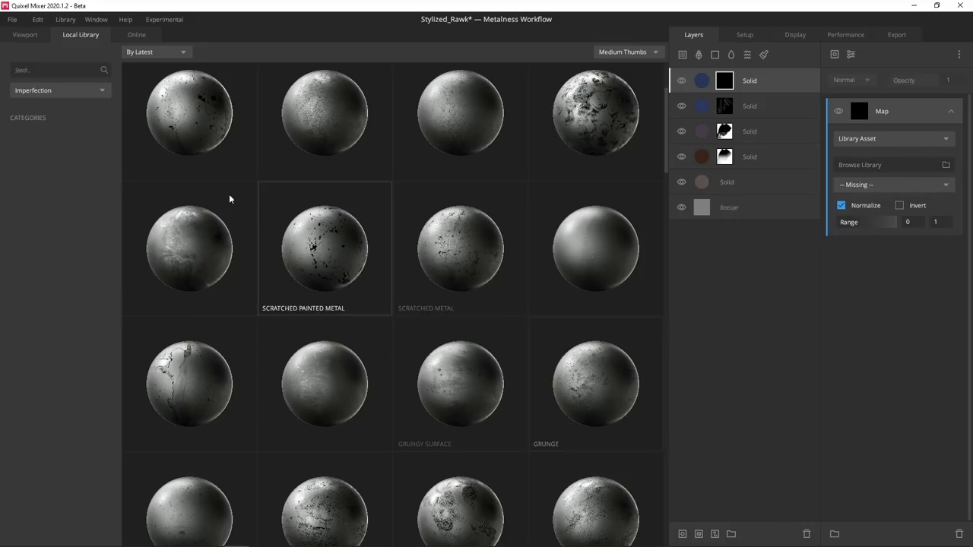
click(67, 90)
click(47, 130)
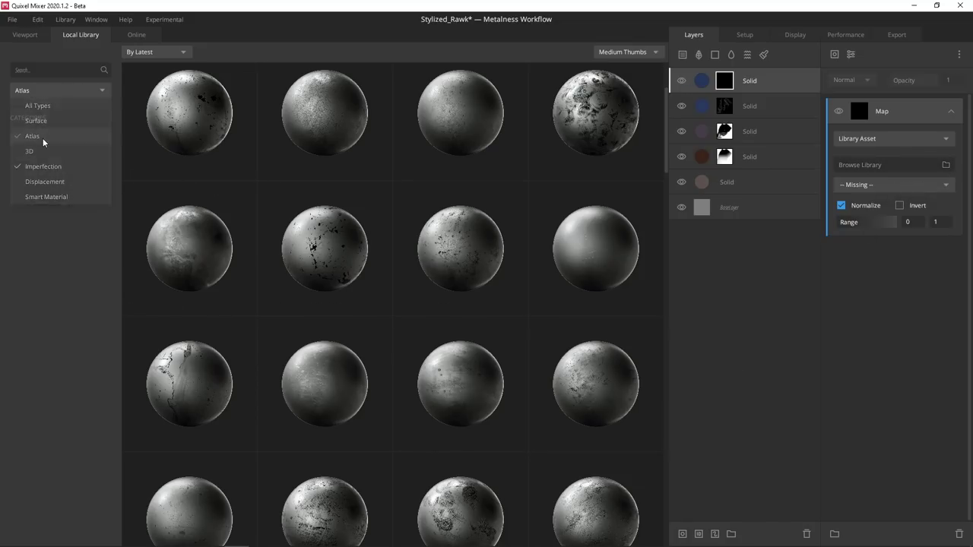
click(16, 135)
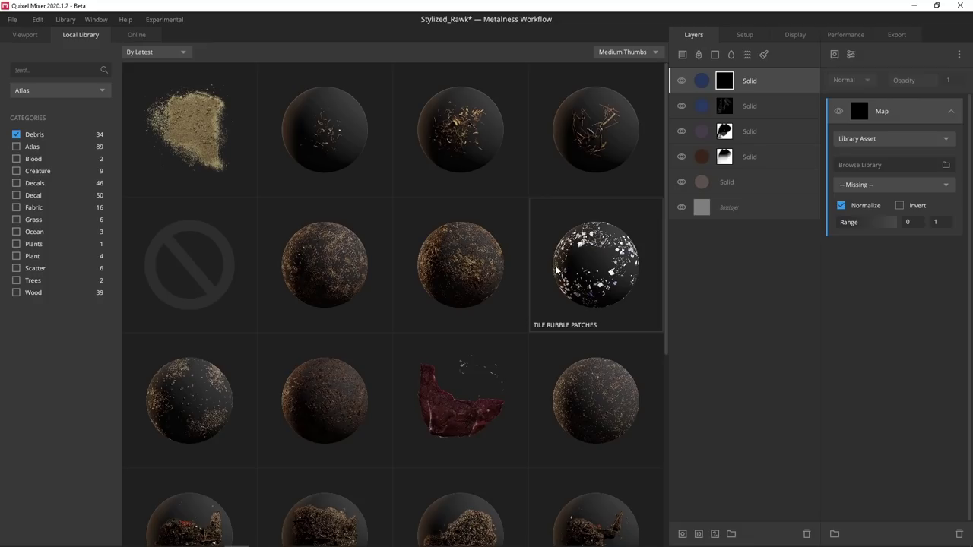
click(585, 263)
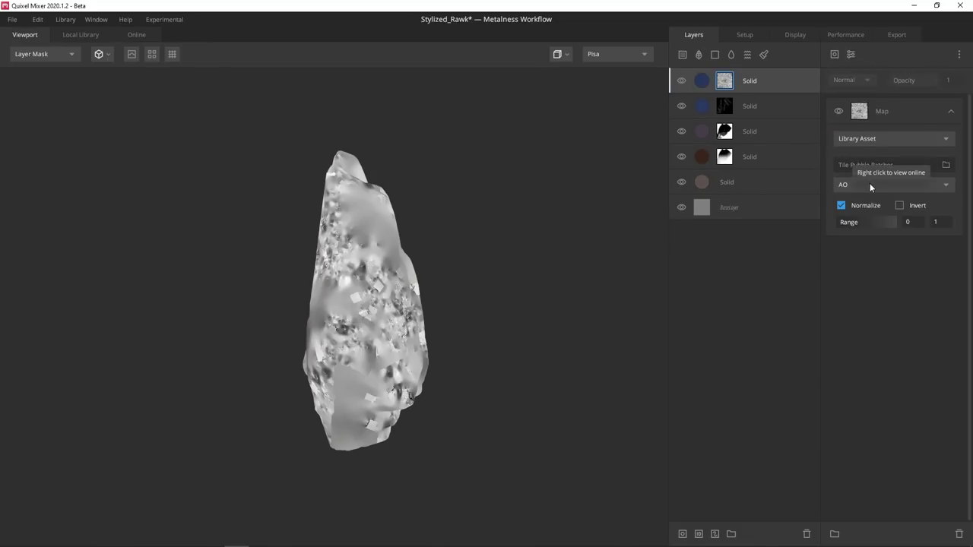
click(870, 184)
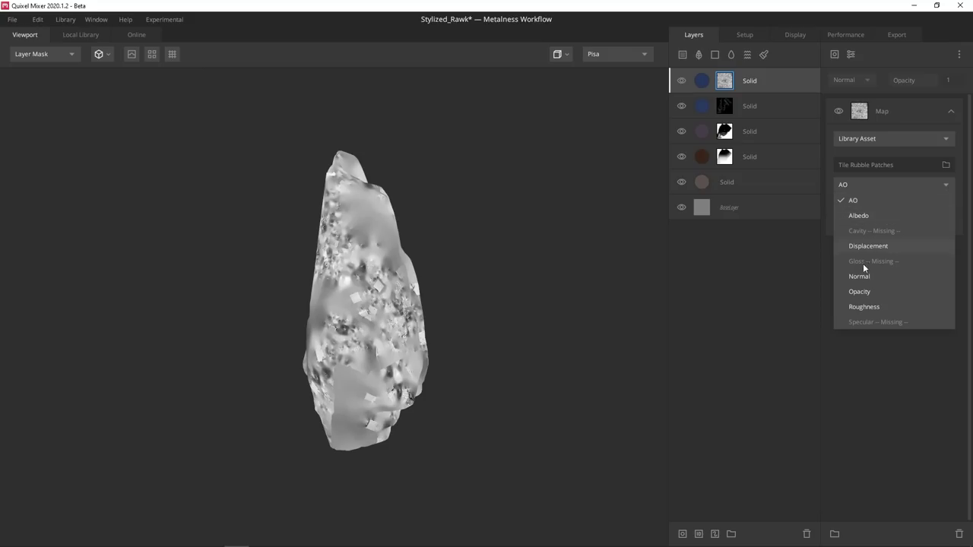
click(861, 289)
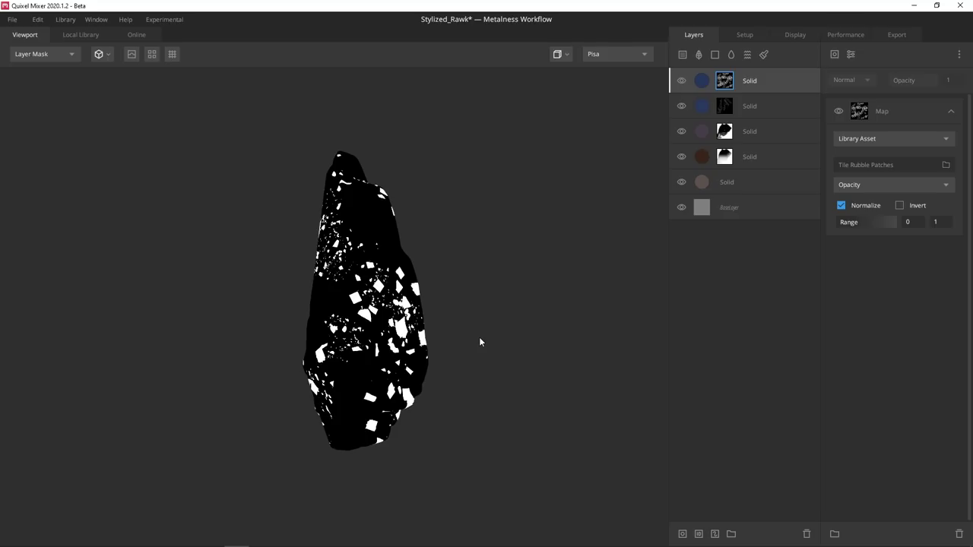
Step: Add a Scatter modifier with density 12.15, size range 0.706 to 1, angle range 0 to 1, brightness jitter 1 and random seed 47
click(849, 54)
click(869, 205)
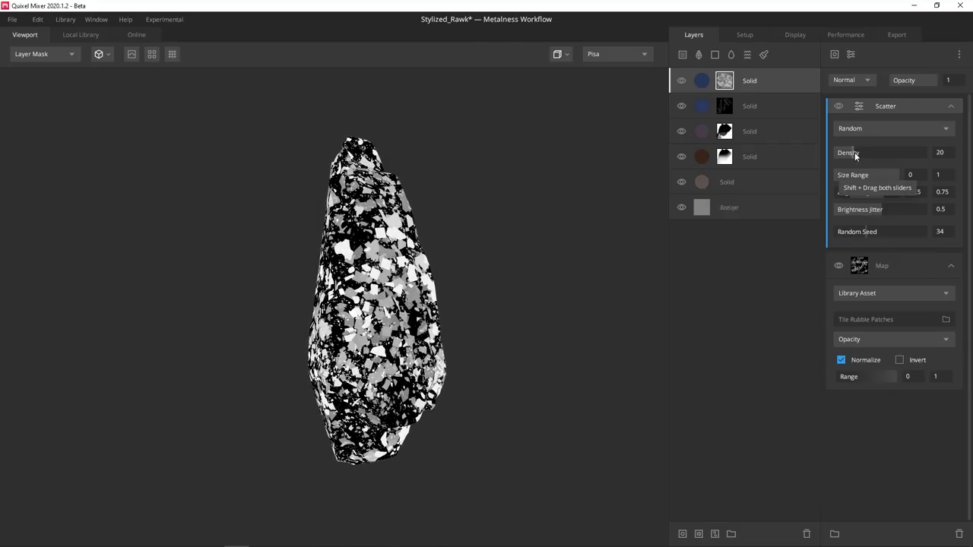
mouse_move(856, 154)
mouse_down()
mouse_move(876, 155)
mouse_move(845, 155)
mouse_move(854, 155)
mouse_up()
drag(835, 176, 902, 194)
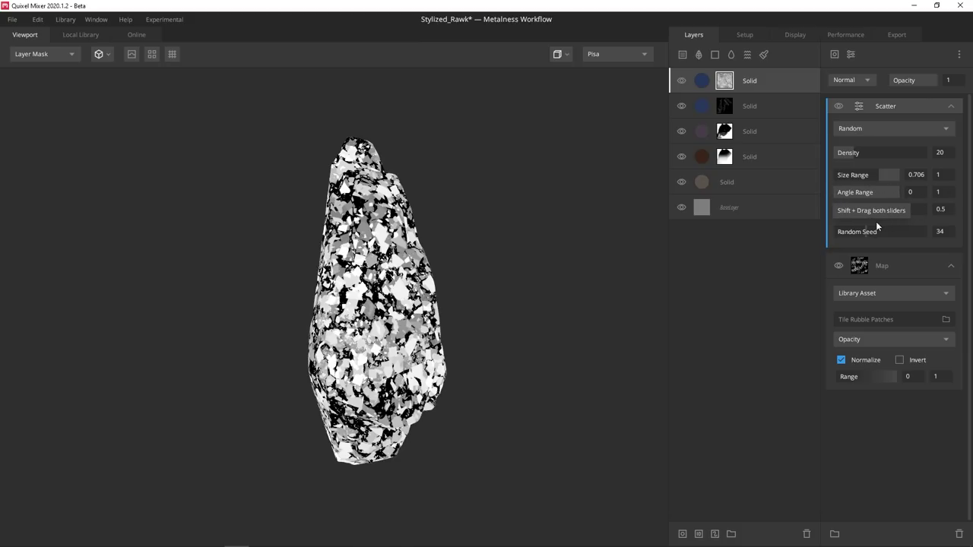
drag(866, 231, 878, 230)
drag(882, 210, 931, 196)
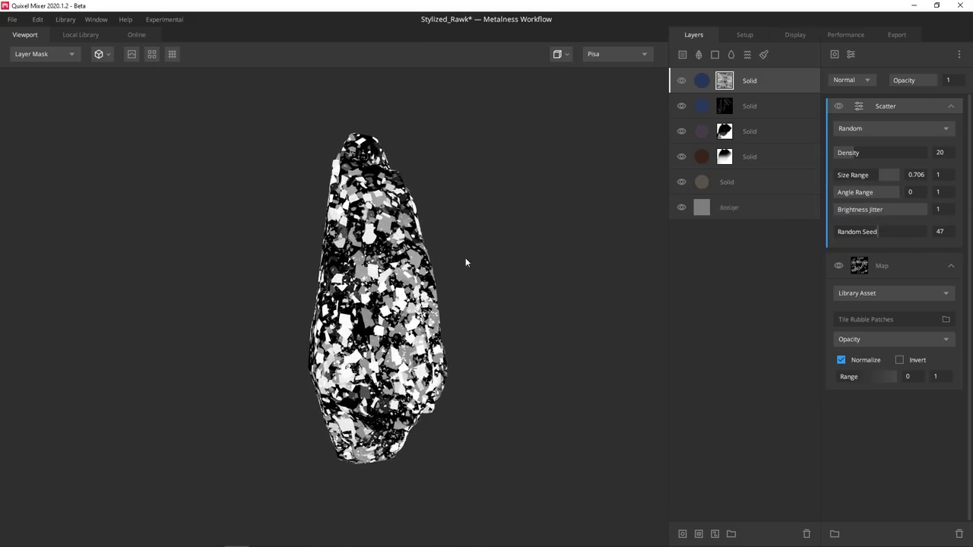
scroll(465, 257, up, 3)
mouse_move(857, 153)
mouse_down()
mouse_move(877, 152)
mouse_move(845, 158)
mouse_up()
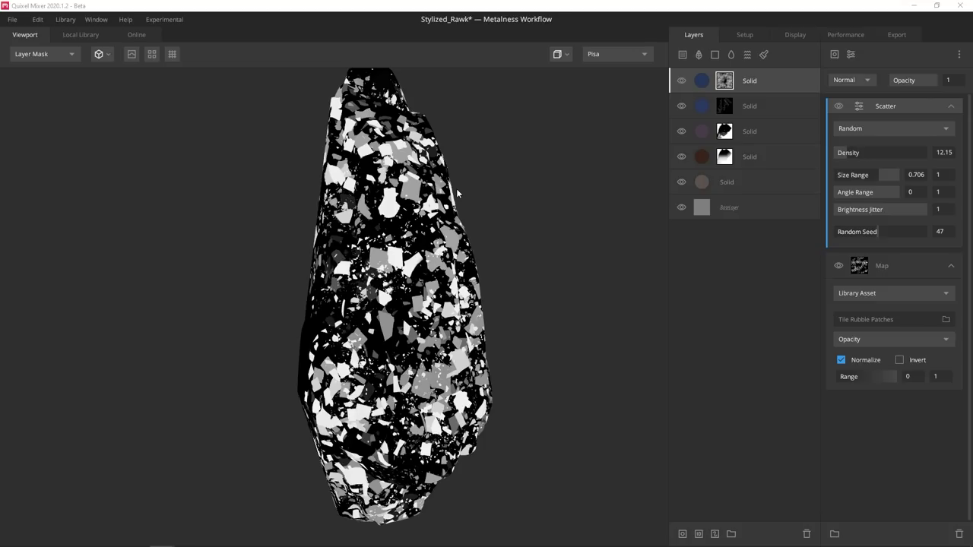
Step: Add a Perlin noise component above the scatter, blended as Distort with an intensity of 0.403
click(851, 54)
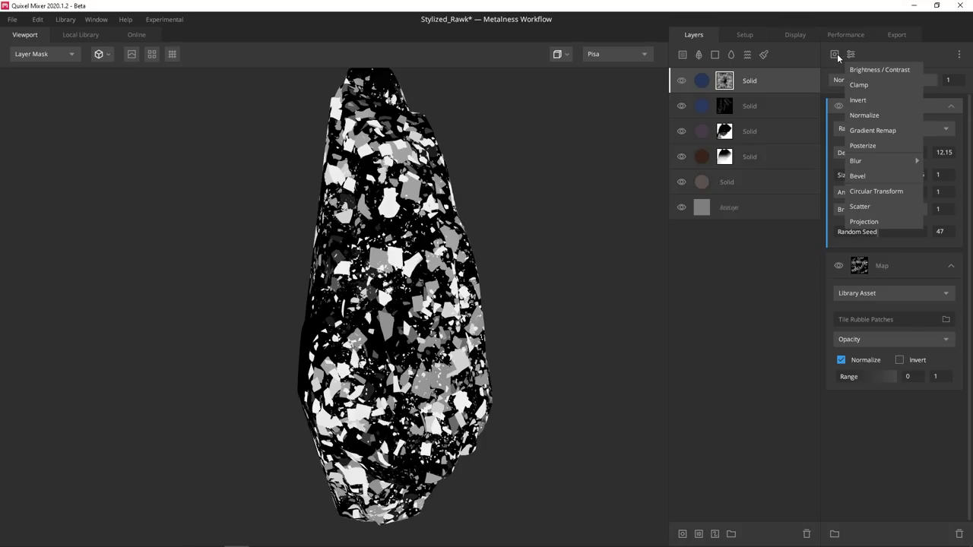
click(833, 54)
mouse_move(878, 102)
click(917, 111)
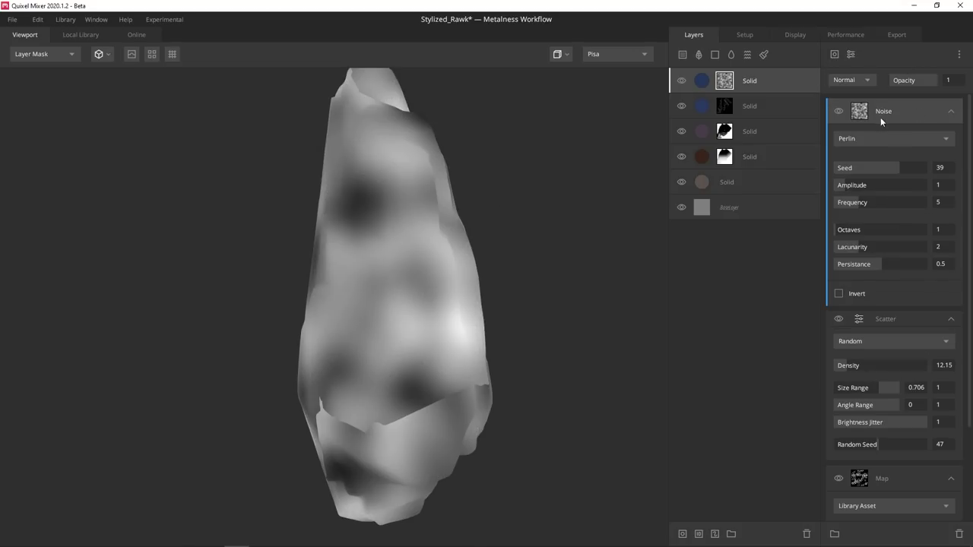
click(864, 80)
click(852, 245)
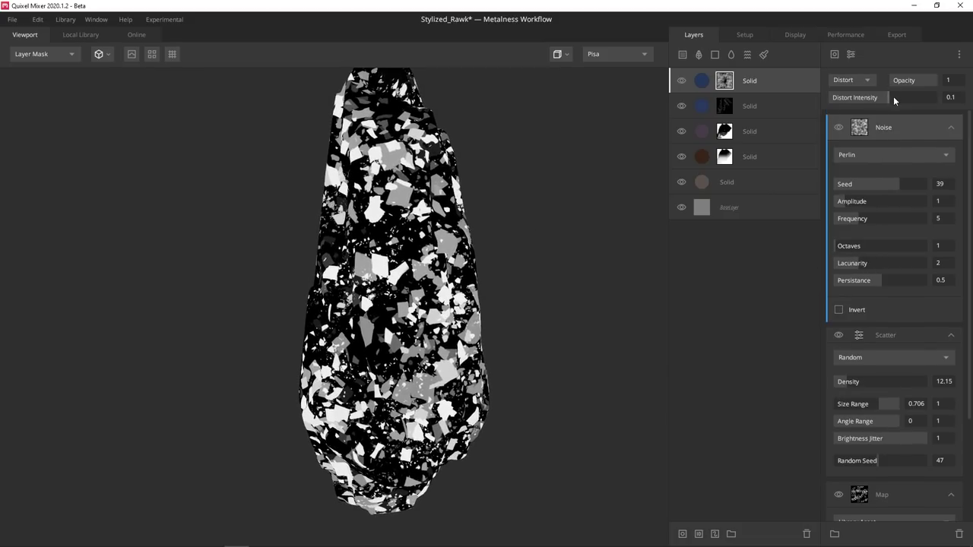
drag(893, 96, 904, 100)
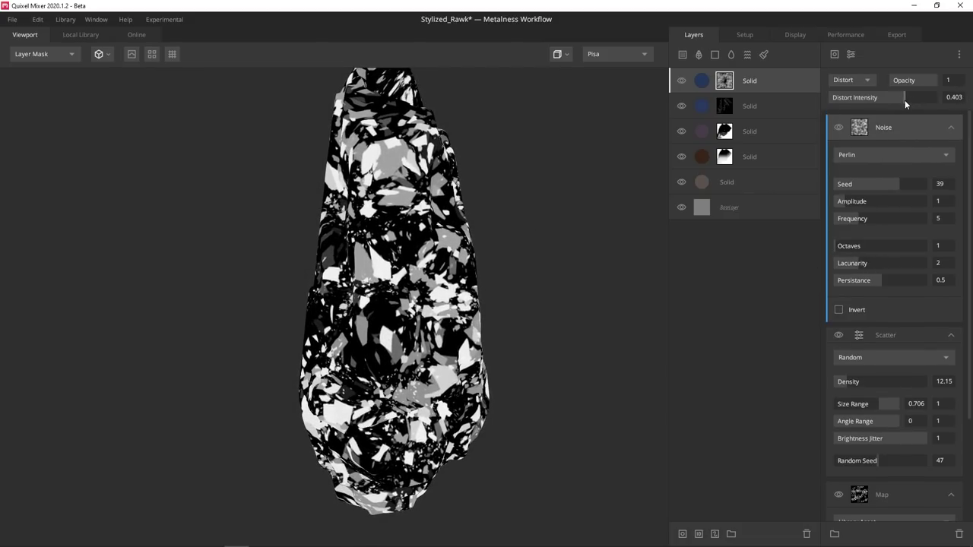
Step: Check the blue patches on the shaded rock and raise the Scatter density to 24.30
alt+drag(524, 281, 354, 249)
key(q)
scroll(913, 399, down, 3)
click(909, 398)
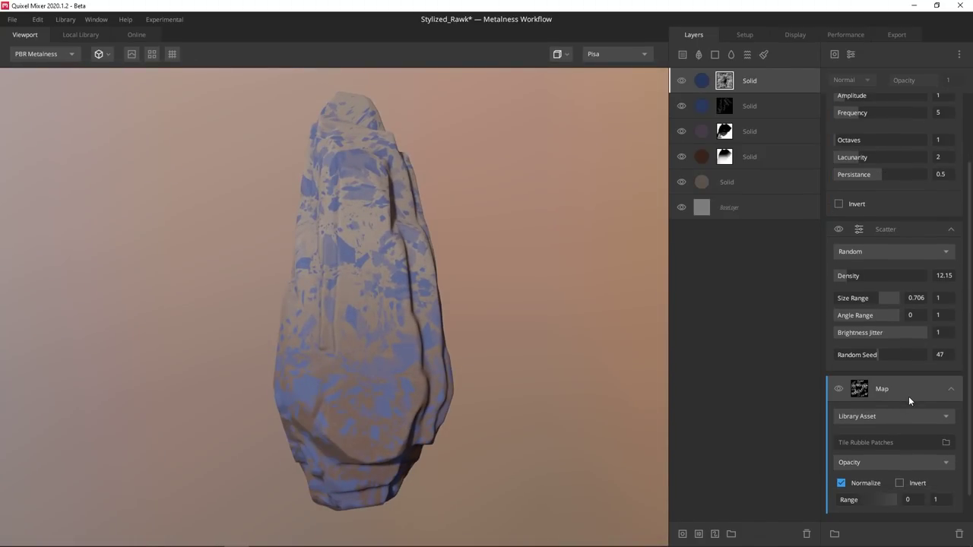
scroll(908, 384, down, 1)
drag(457, 260, 504, 300)
click(852, 243)
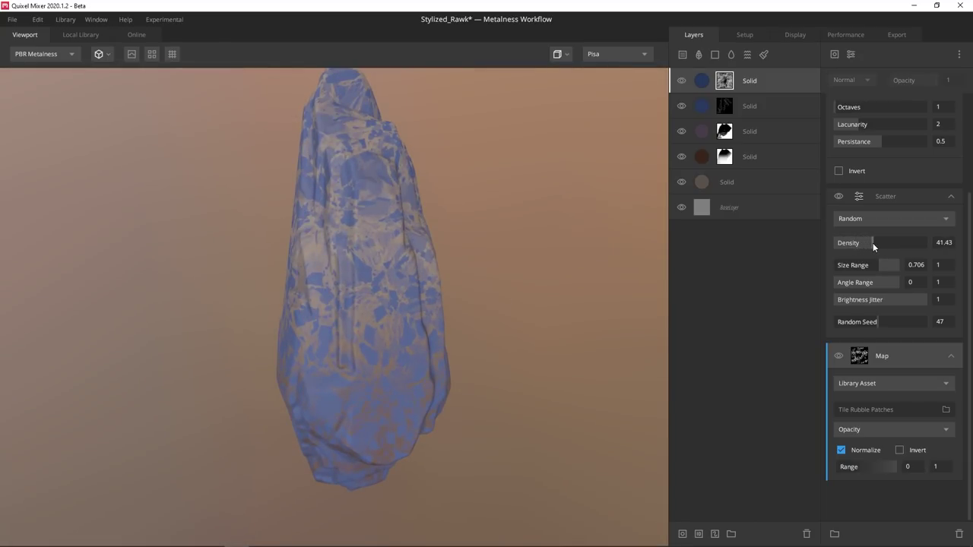
click(867, 243)
mouse_move(868, 246)
mouse_down()
mouse_move(847, 245)
mouse_move(858, 244)
mouse_up()
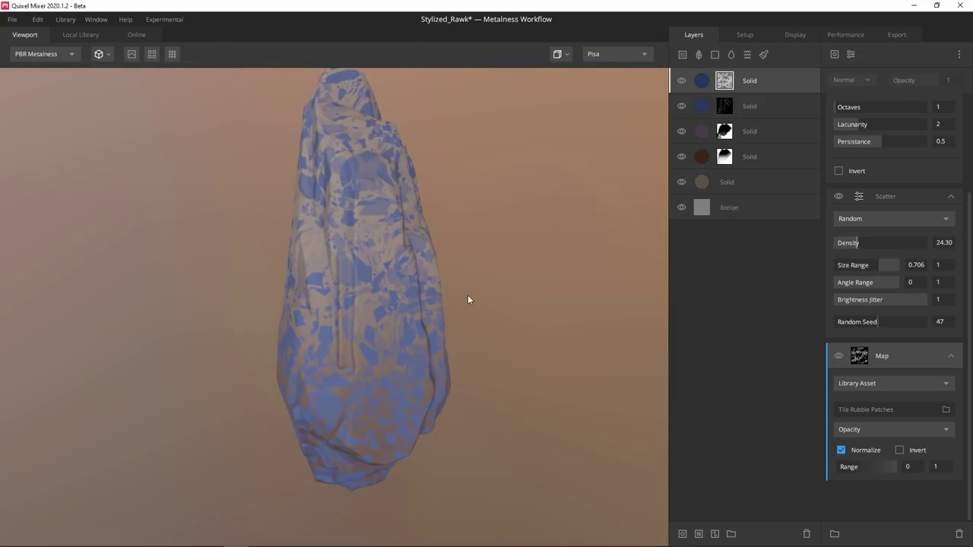
Step: Try Multiply for the top solid layer's albedo blending, and settle on Overlay
alt+drag(467, 295, 504, 257)
click(703, 80)
click(876, 316)
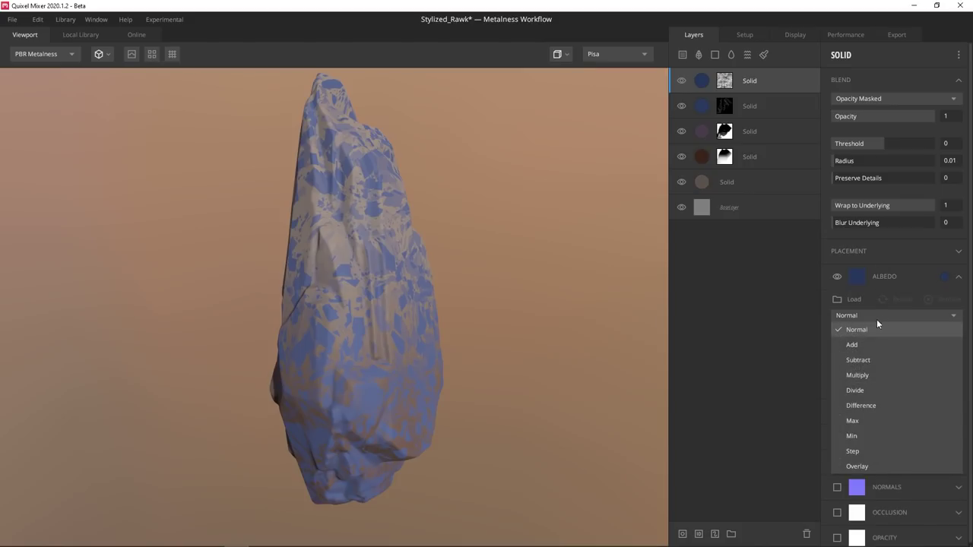
click(857, 374)
click(861, 316)
click(856, 466)
alt+drag(608, 331, 575, 324)
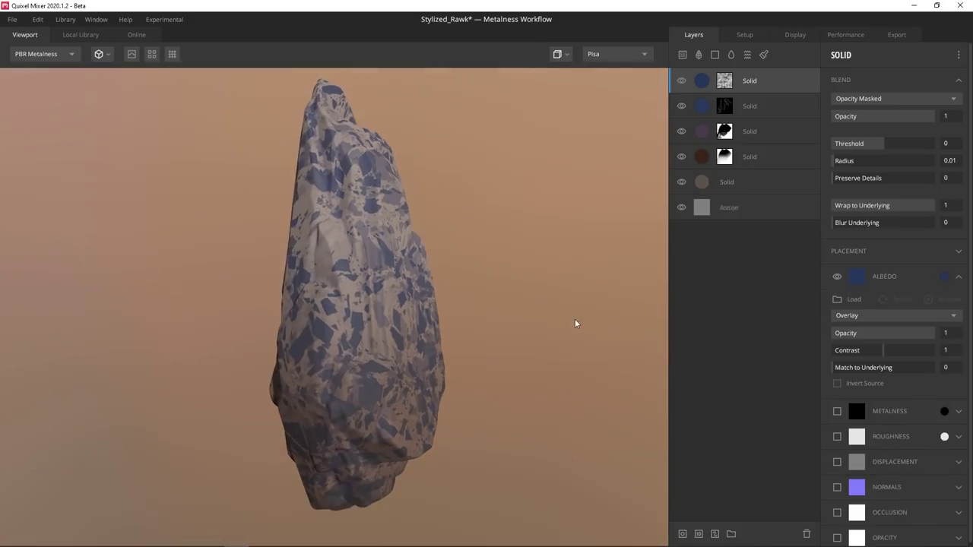
Step: Lower the top layer's albedo opacity to 0.209 and change its albedo blend mode to Multiply
key(c)
click(849, 335)
drag(851, 346, 854, 340)
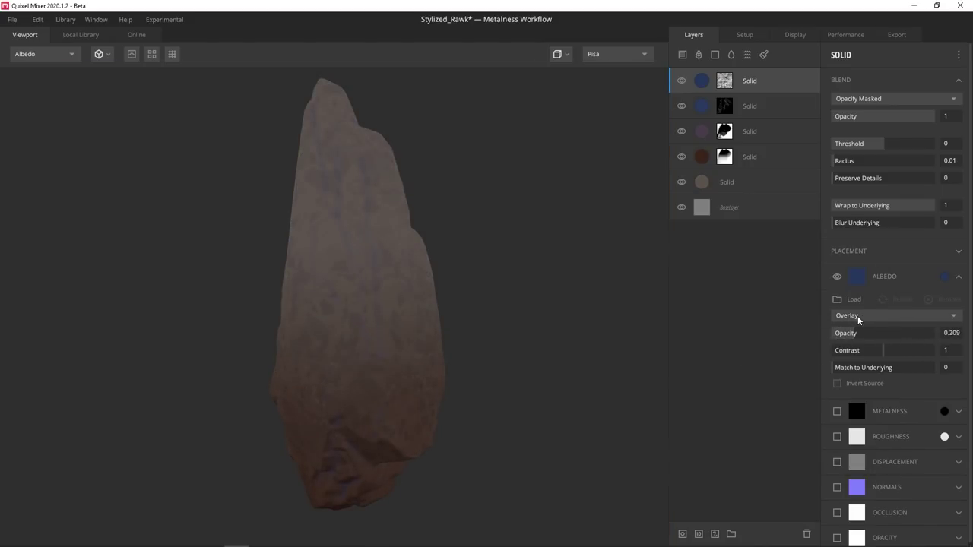
click(857, 315)
click(860, 359)
key(1)
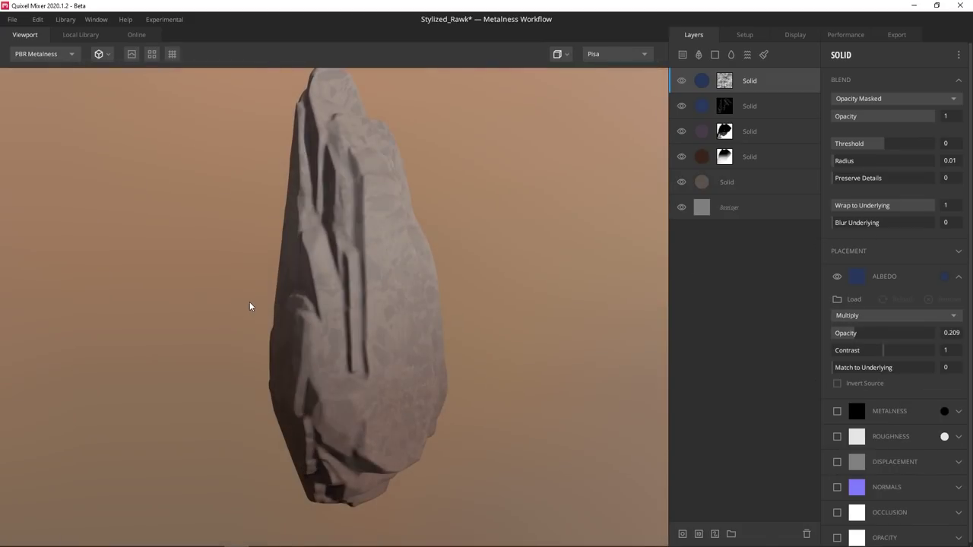
Step: Adjust the seed, amplitude and frequency of the Perlin noise in the top layer's mask
key(c)
mouse_move(251, 304)
alt+mouse_down()
mouse_move(368, 279)
mouse_move(133, 217)
mouse_move(292, 243)
mouse_move(235, 250)
alt+mouse_up()
click(724, 79)
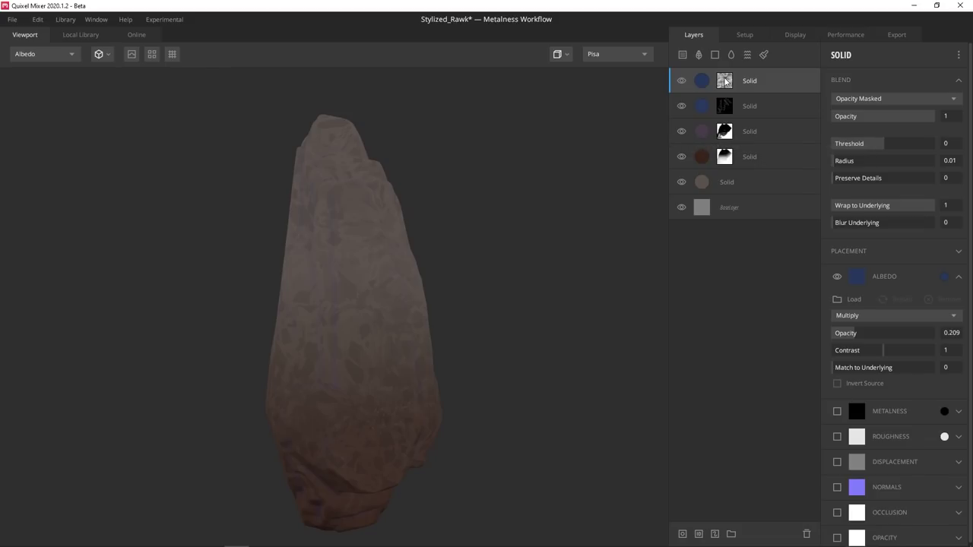
scroll(866, 137, up, 2)
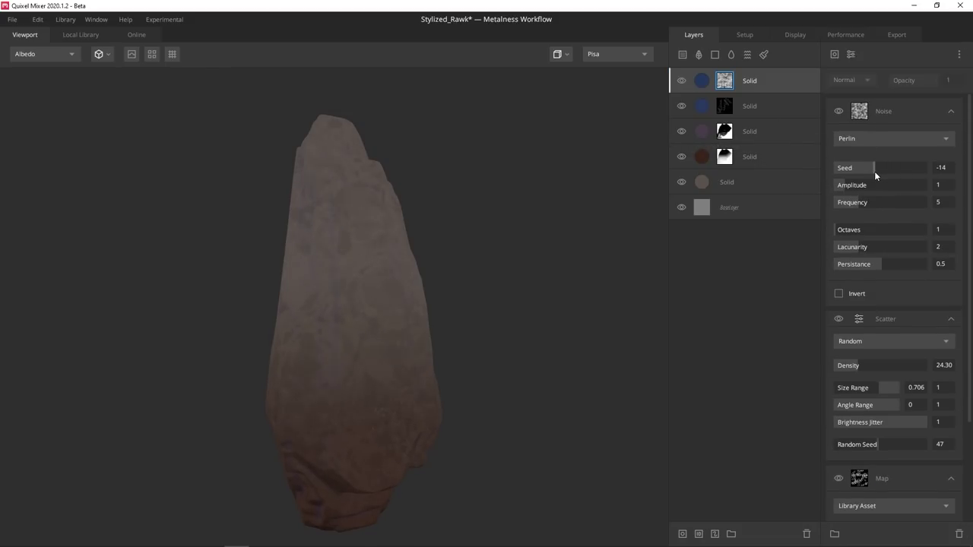
drag(874, 171, 879, 169)
click(845, 186)
mouse_move(868, 203)
mouse_down()
mouse_move(846, 202)
mouse_move(870, 193)
mouse_up()
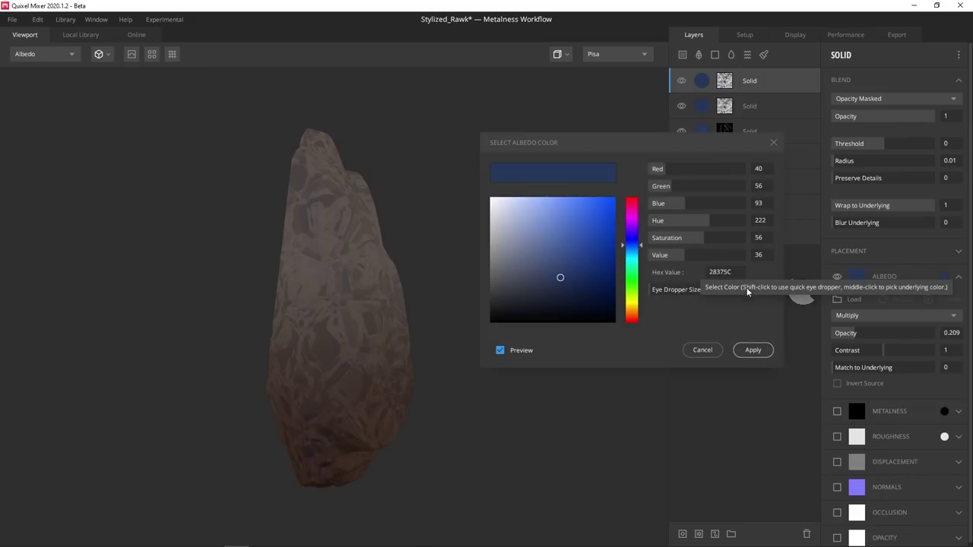
Step: Change the top solid layer's albedo color from blue to orange with hex value 965216
click(631, 310)
drag(562, 273, 597, 249)
click(752, 350)
Step: Set the random seed of the Scatter in the top layer's mask to 65 and change the layer's albedo blending to Overlay
click(724, 80)
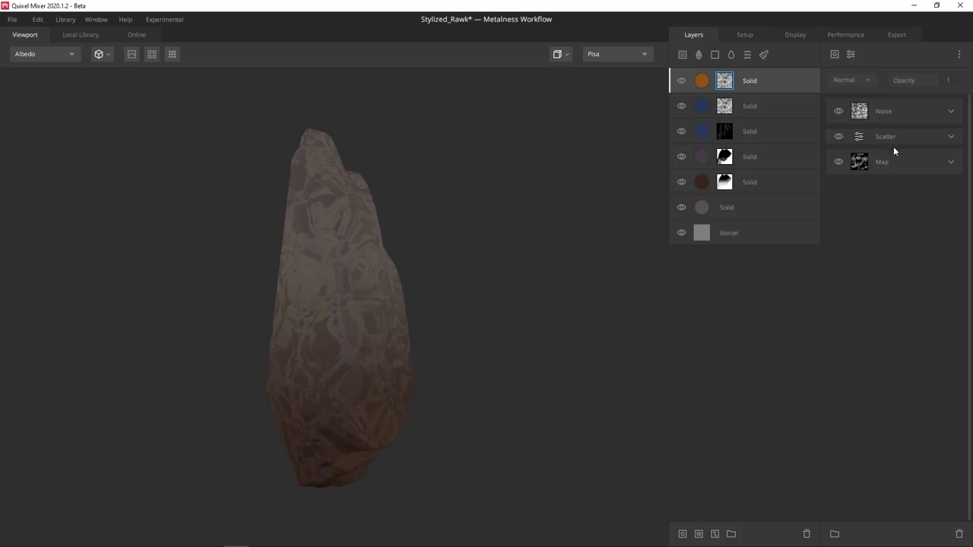
click(951, 137)
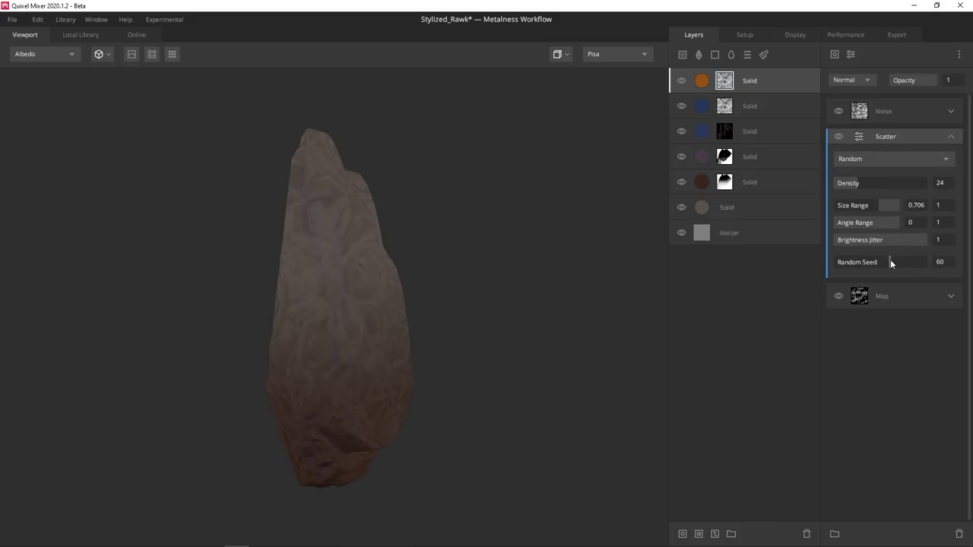
click(874, 314)
click(860, 390)
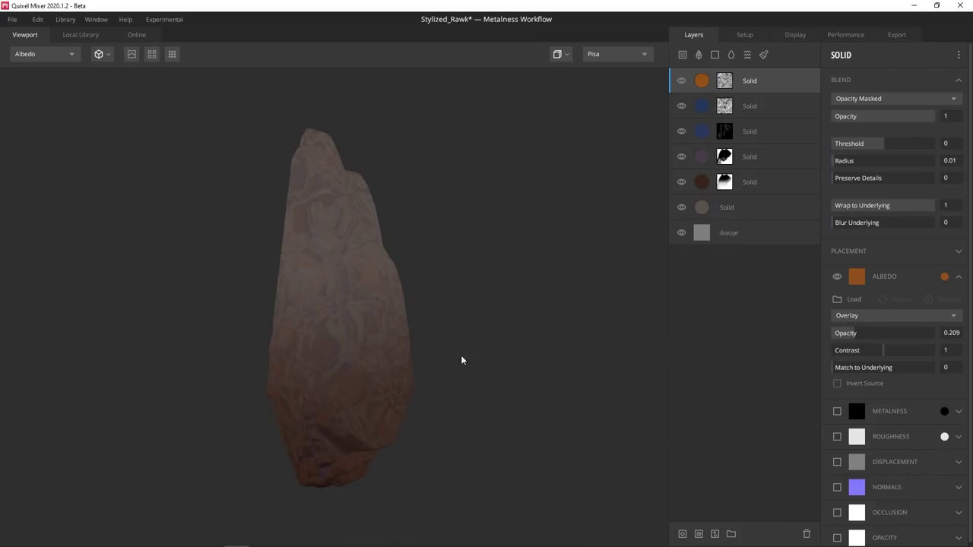
Step: Raise the orange layer's albedo opacity to 0.303 and mute its albedo color to a desaturated brown
drag(461, 360, 410, 379)
mouse_move(856, 334)
mouse_down()
mouse_move(836, 335)
mouse_move(863, 335)
mouse_up()
click(943, 277)
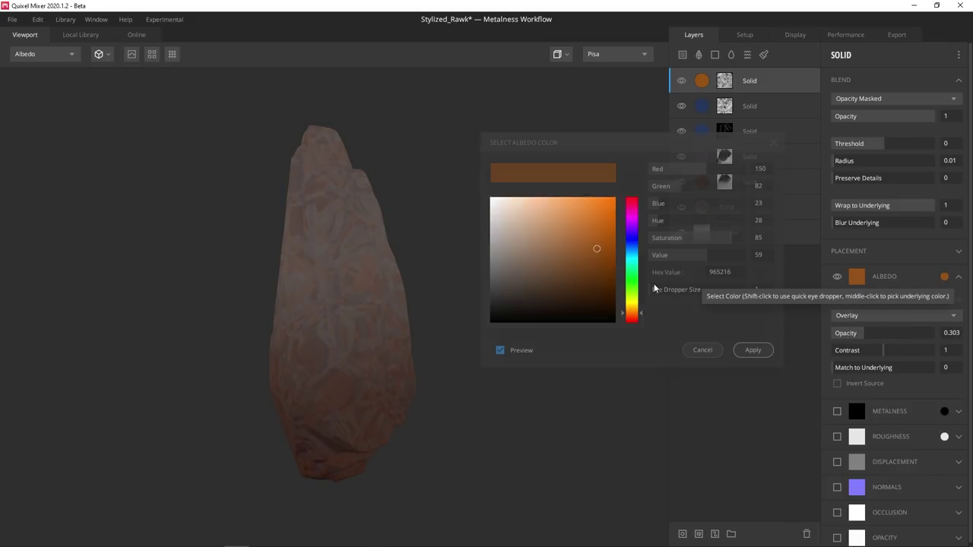
drag(550, 252, 545, 261)
click(747, 354)
Step: Adjust the Perlin noise frequency and amplitude in the top layer's mask and compare the rock in albedo and shaded display
click(728, 79)
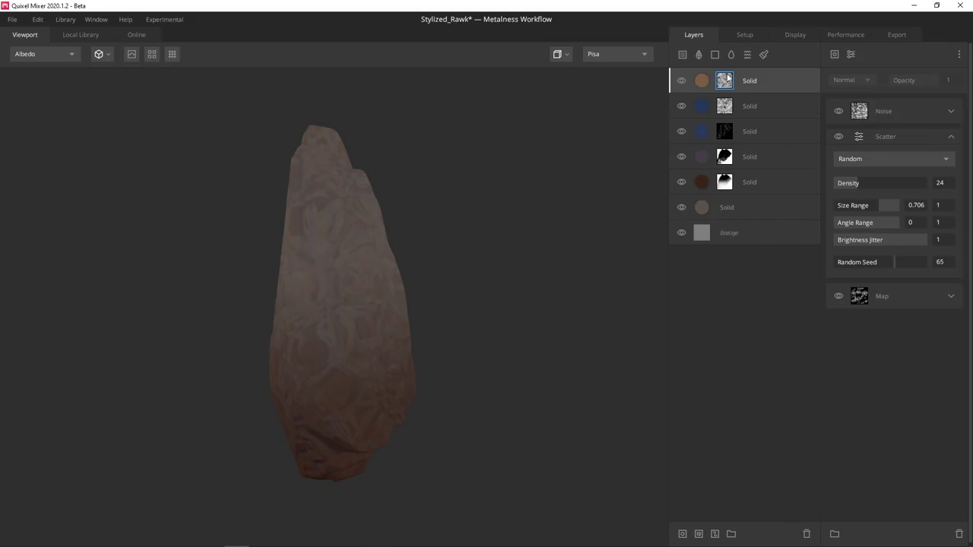
click(885, 111)
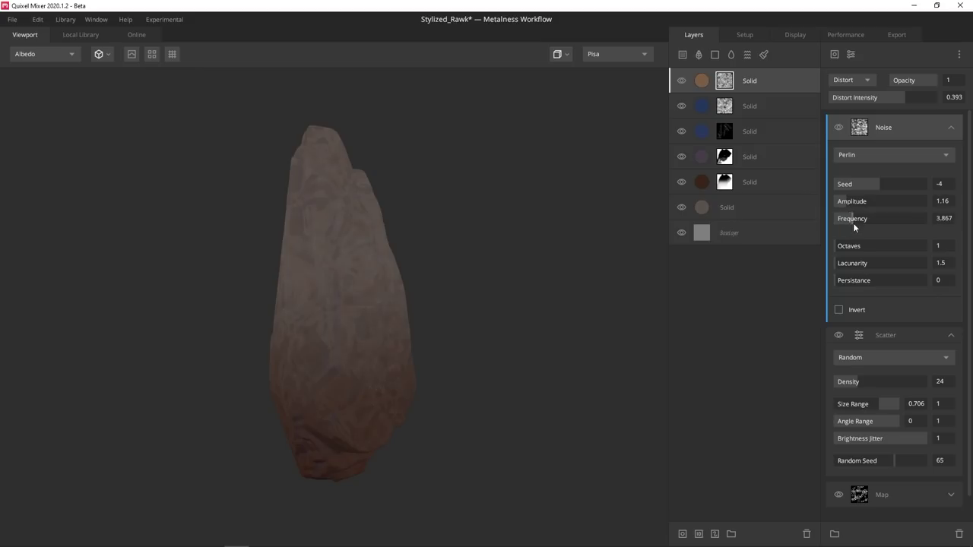
drag(852, 225, 857, 202)
key(m)
key(m)
drag(361, 257, 472, 251)
scroll(471, 255, up, 2)
key(m)
Step: Try changing the blend opacity of the top brown solid layer
click(701, 80)
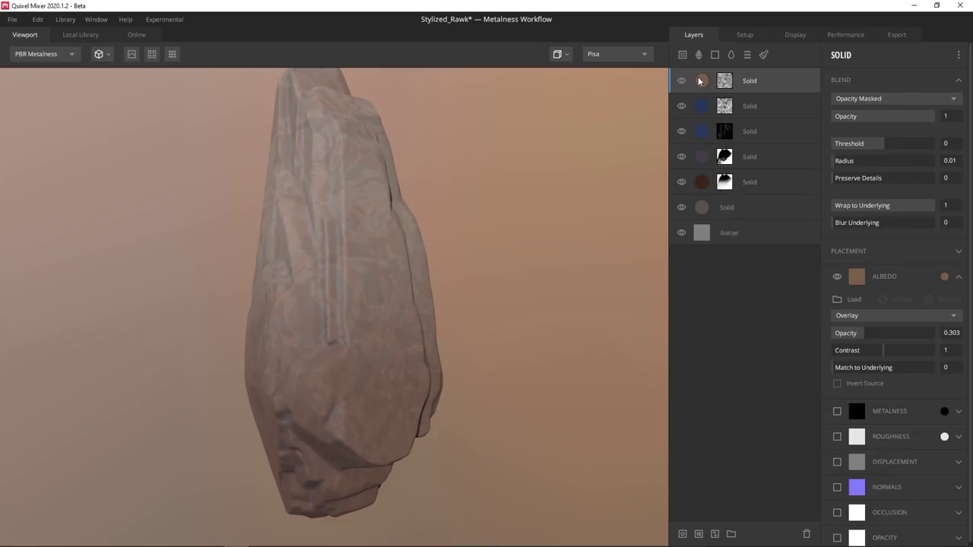
mouse_move(934, 117)
mouse_down()
mouse_move(851, 118)
mouse_move(947, 119)
mouse_up()
drag(446, 251, 426, 190)
key(m)
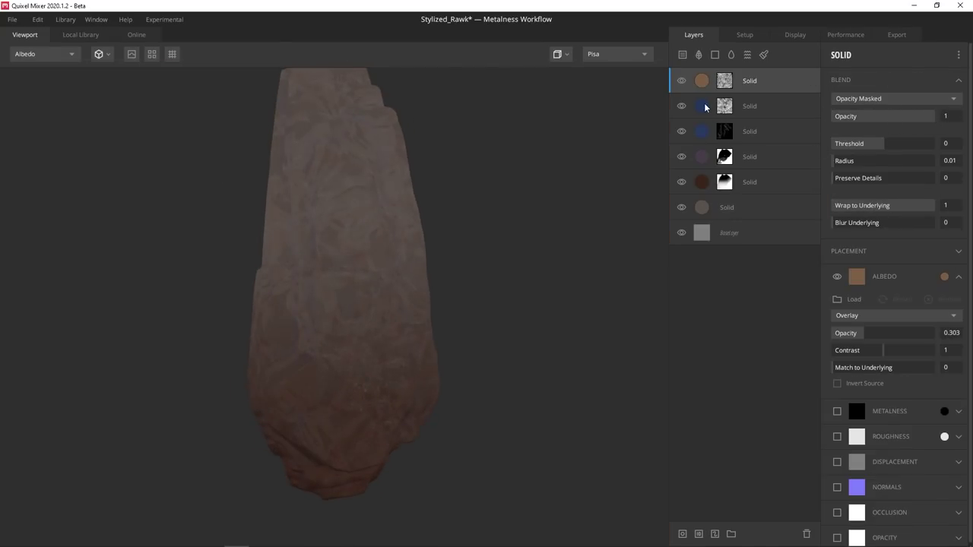
Step: Lower the blend opacity of the upper blue layer to 0.493 and check the shaded rock under different lighting
click(704, 107)
drag(884, 119, 898, 121)
key(m)
drag(420, 295, 380, 263)
scroll(380, 263, down, 6)
scroll(380, 263, up, 4)
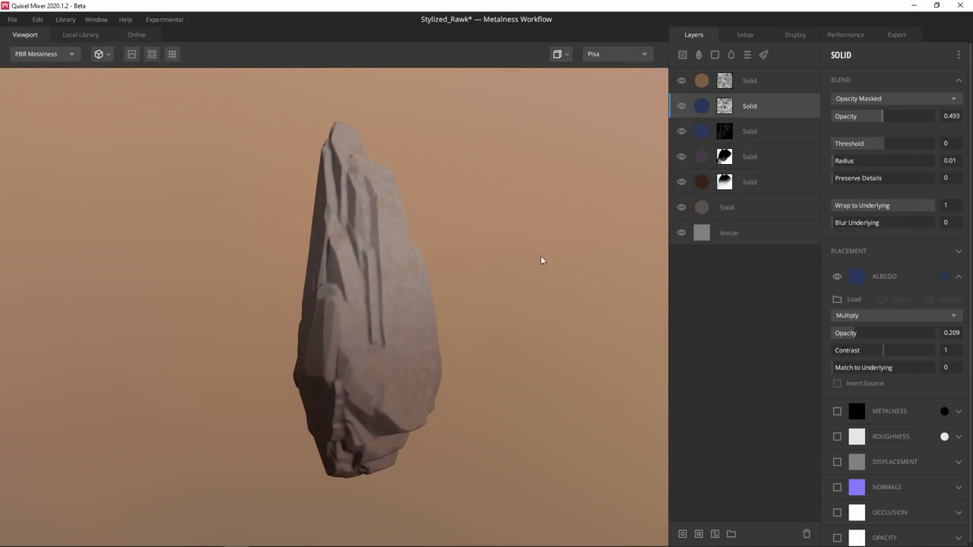
drag(541, 260, 460, 287)
shift+right_drag(460, 286, 324, 259)
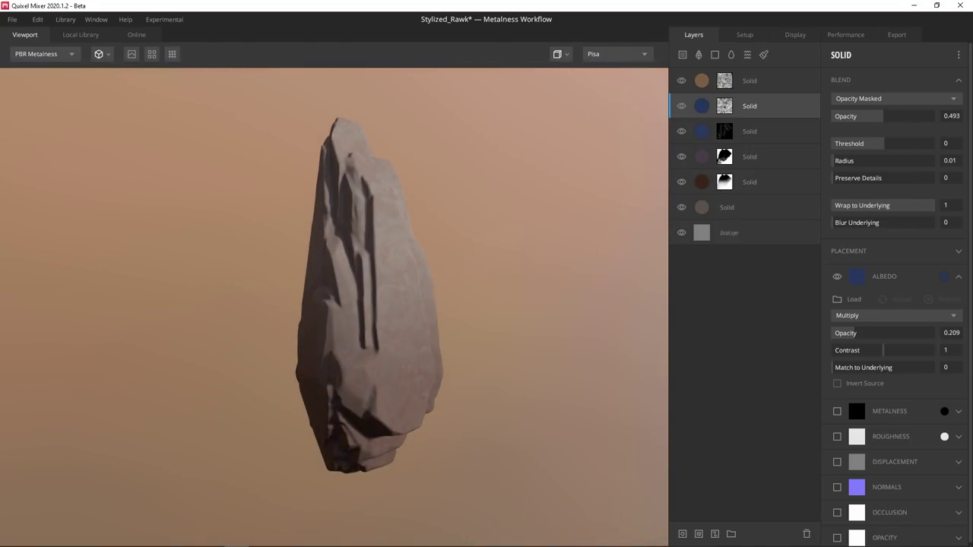
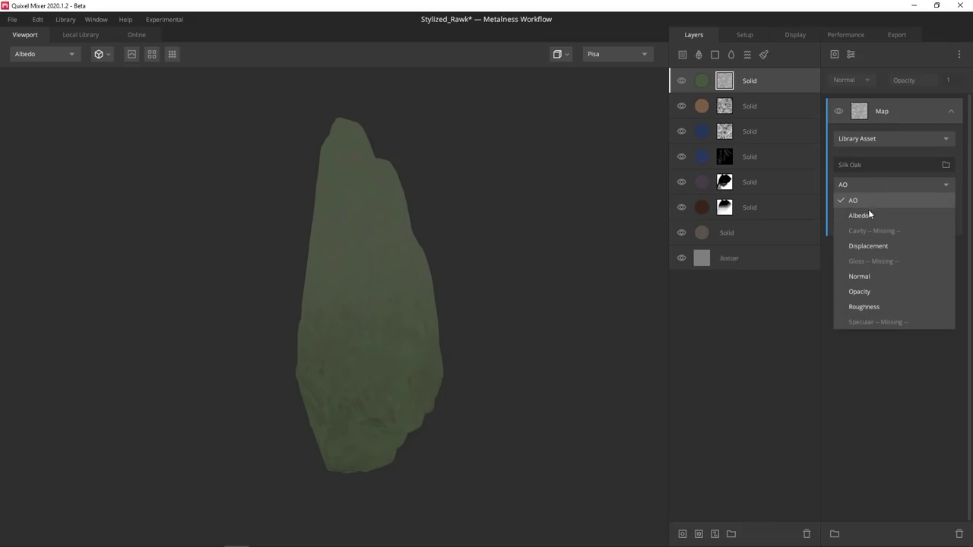
Step: Use the Silk Oak asset's Opacity map in the green layer's mask and add a Scatter modifier above it
click(859, 294)
drag(410, 332, 461, 298)
drag(415, 340, 479, 261)
click(851, 54)
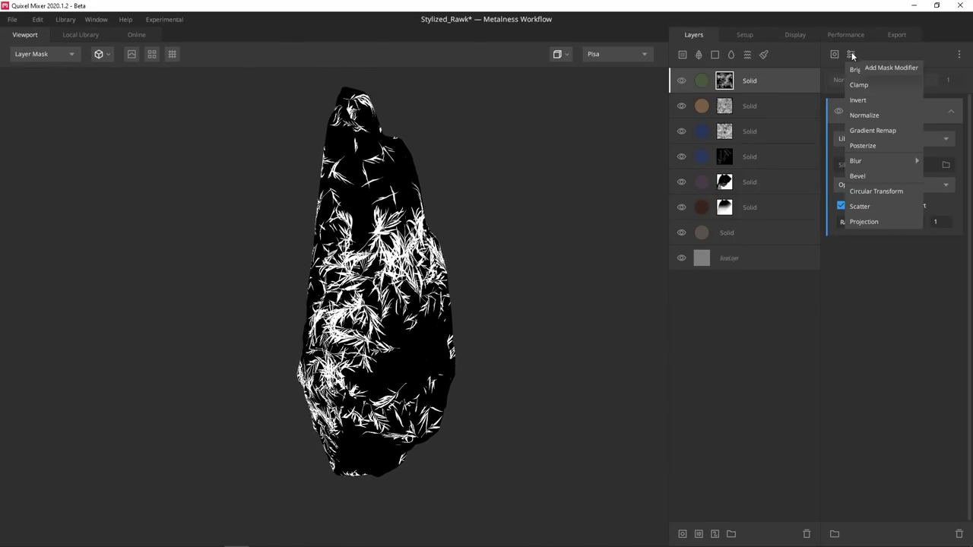
click(862, 205)
drag(404, 244, 464, 198)
scroll(486, 197, up, 4)
middle_drag(501, 186, 523, 296)
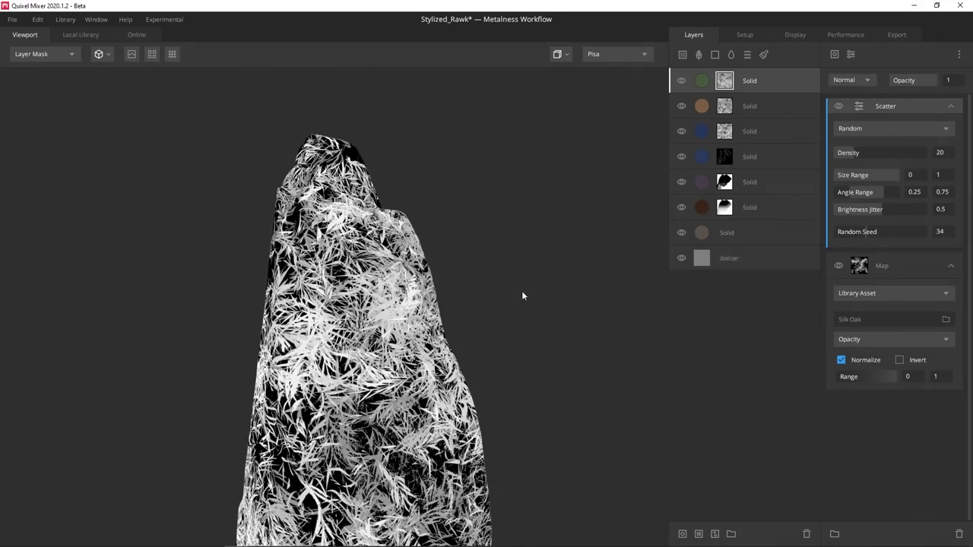
Step: Set the Scatter density to 37, seed 49, angle range 0 to 1, size range 0.579 to 1 and brightness jitter 0.55
mouse_move(855, 153)
mouse_down()
mouse_move(880, 153)
mouse_move(869, 162)
mouse_up()
drag(866, 231, 879, 231)
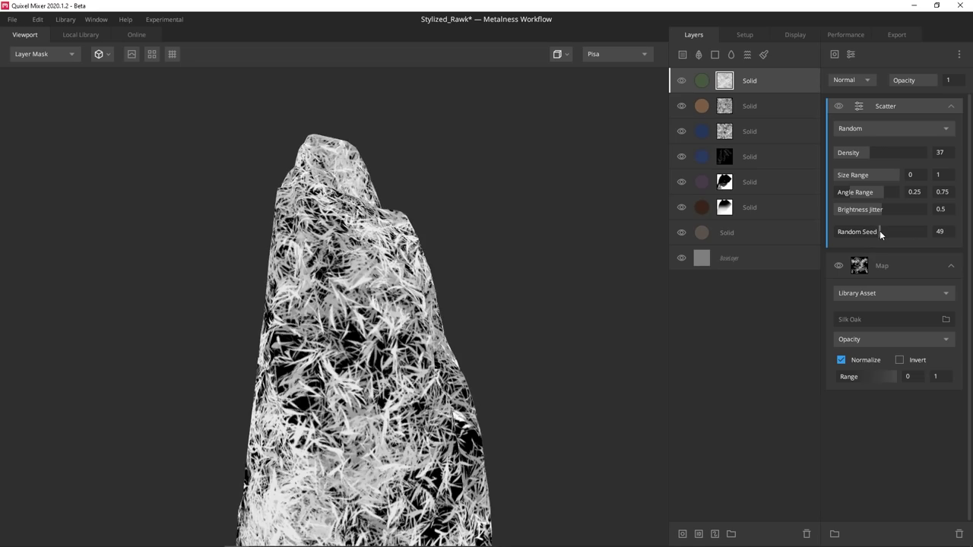
drag(487, 250, 767, 198)
drag(849, 193, 905, 192)
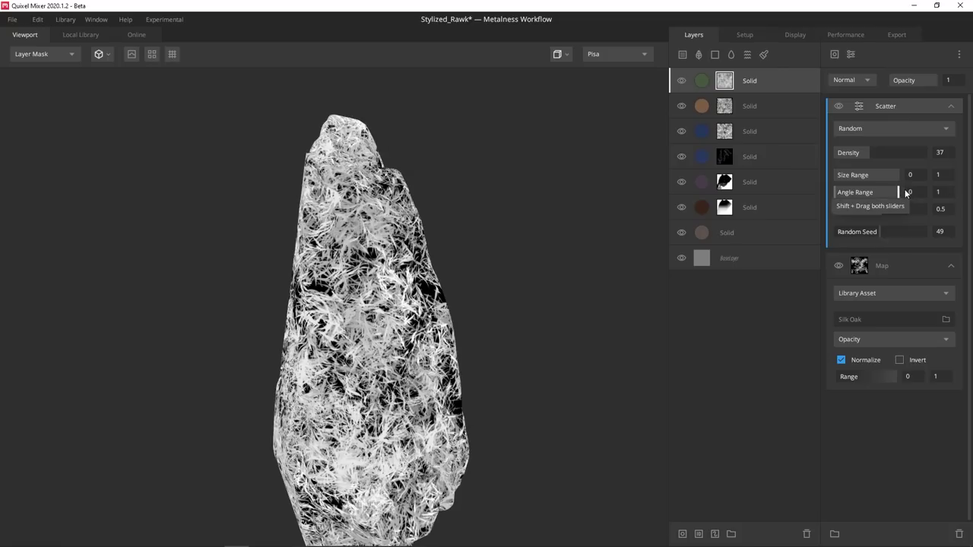
drag(837, 176, 873, 190)
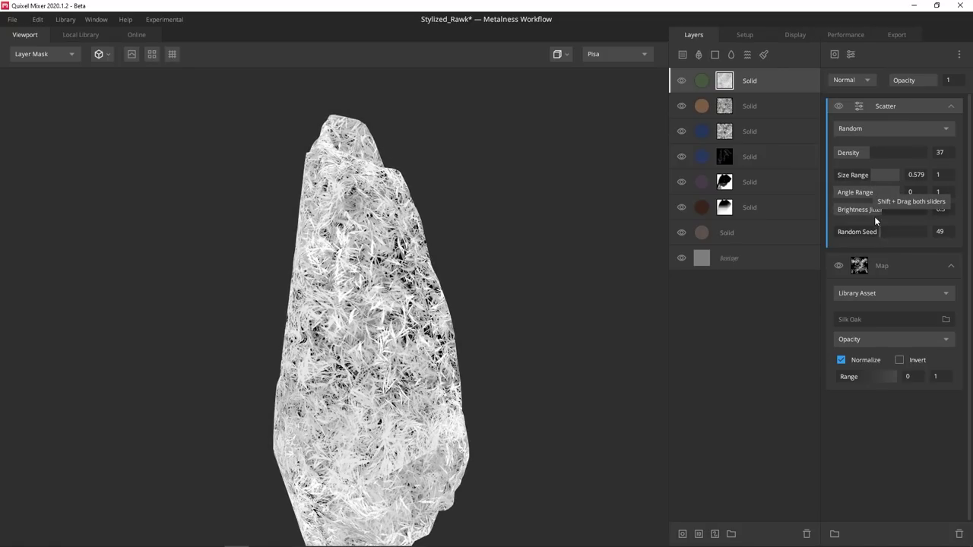
drag(935, 217, 883, 217)
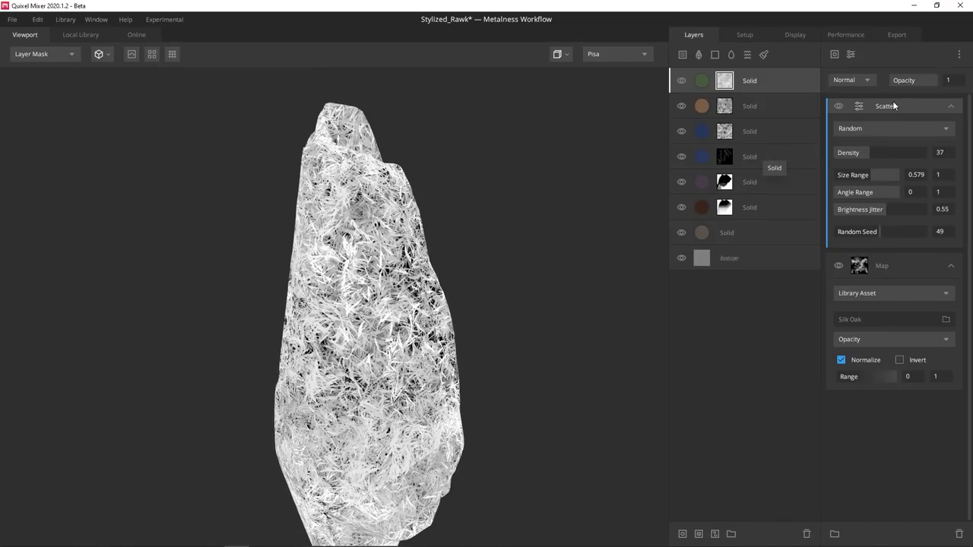
Step: Add a Projection modifier to the green layer's mask and set it to Box Projection
click(851, 57)
click(866, 219)
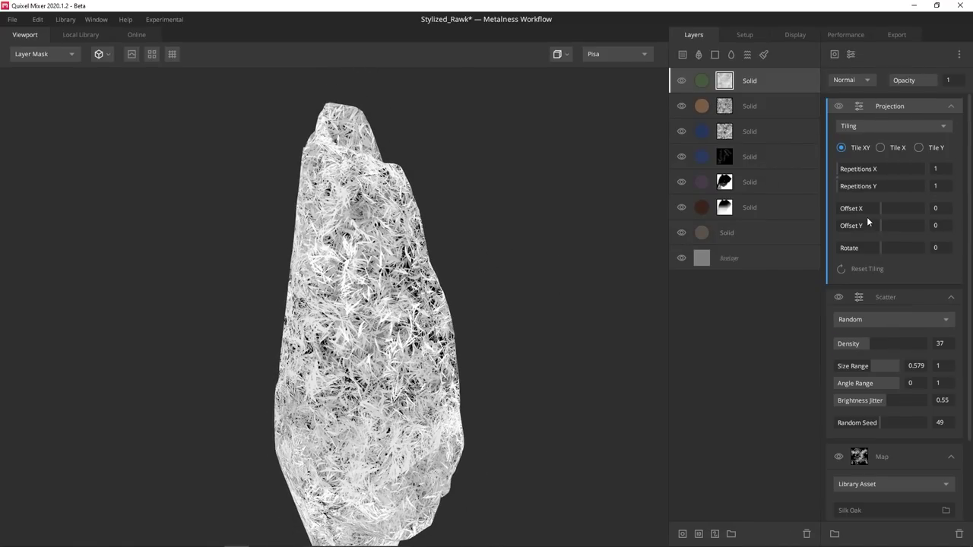
click(892, 126)
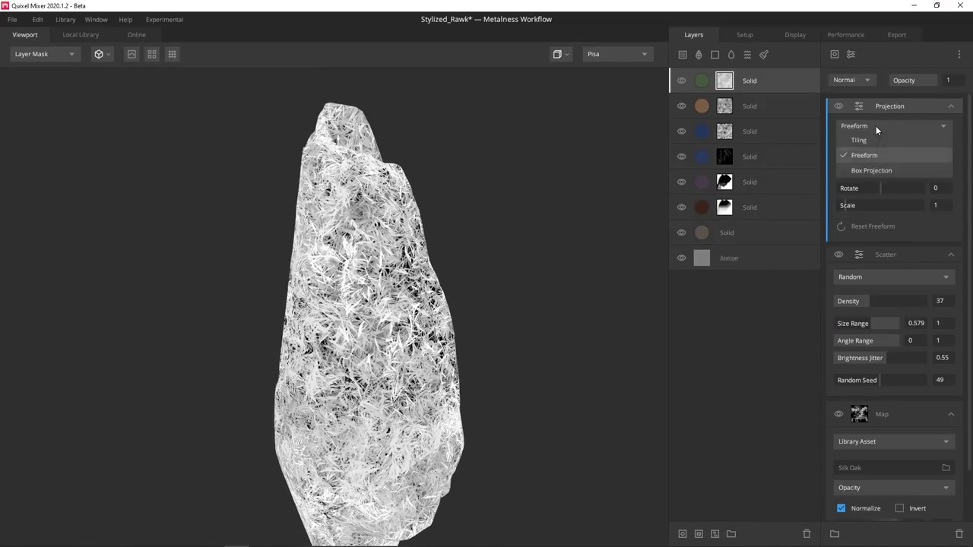
click(874, 172)
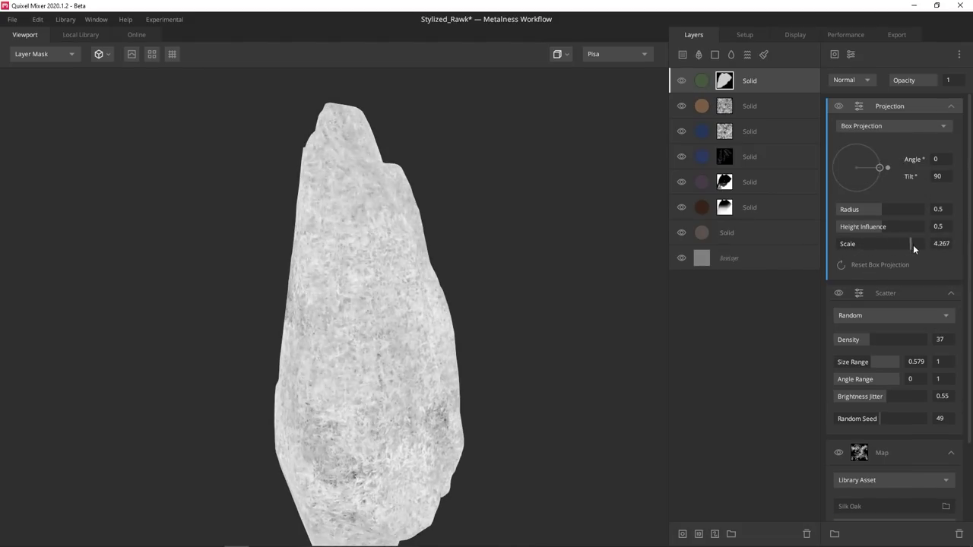
Step: Set the box projection's radius and height influence to 0 and its scale to 4.427
scroll(508, 244, up, 5)
middle_drag(507, 244, 341, 308)
alt+drag(341, 309, 278, 247)
drag(880, 228, 825, 229)
alt+drag(395, 289, 471, 273)
drag(867, 211, 762, 216)
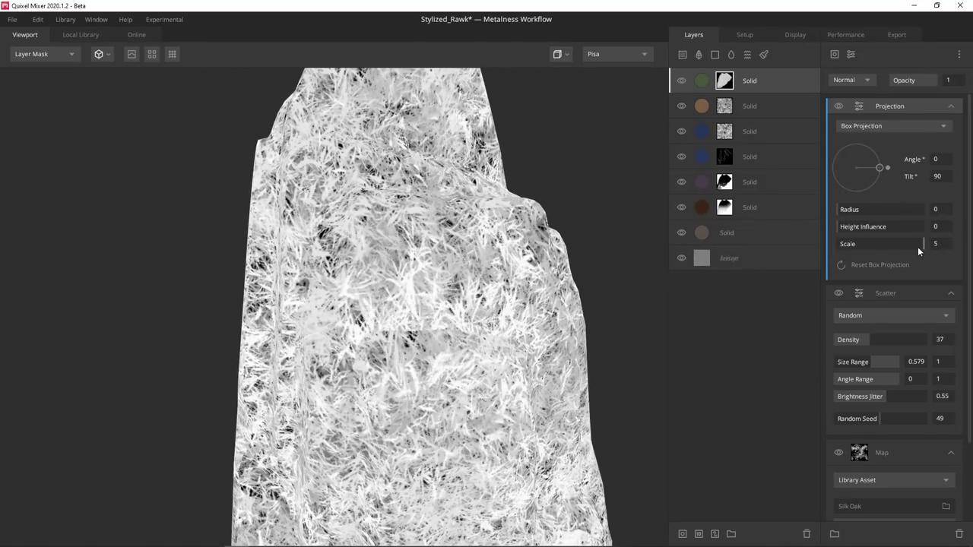
drag(918, 251, 913, 250)
scroll(521, 233, down, 5)
scroll(419, 398, up, 4)
alt+drag(522, 232, 354, 200)
Step: Add a Normal component to the green layer's mask with a range of 0.667 to 0.746 and check the lit rock
click(850, 54)
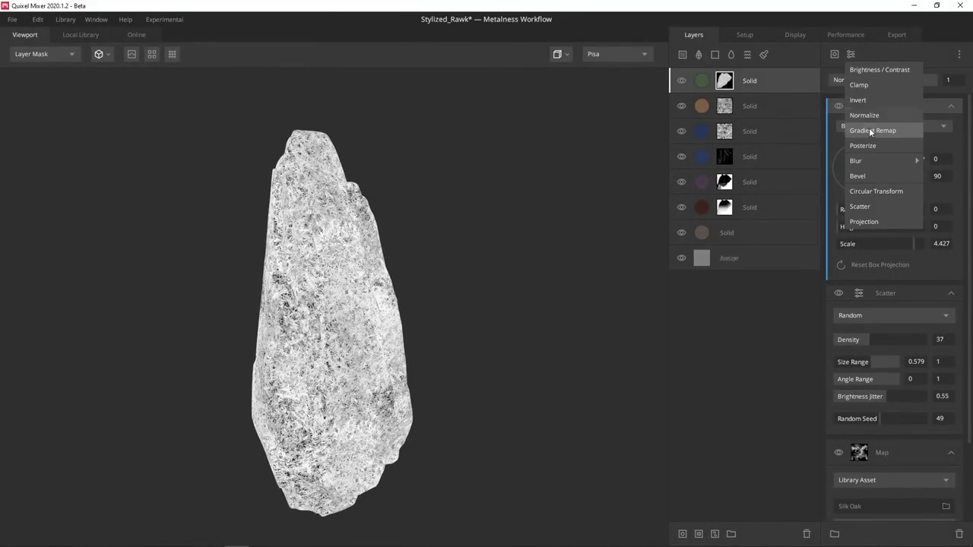
click(833, 54)
click(834, 54)
click(844, 131)
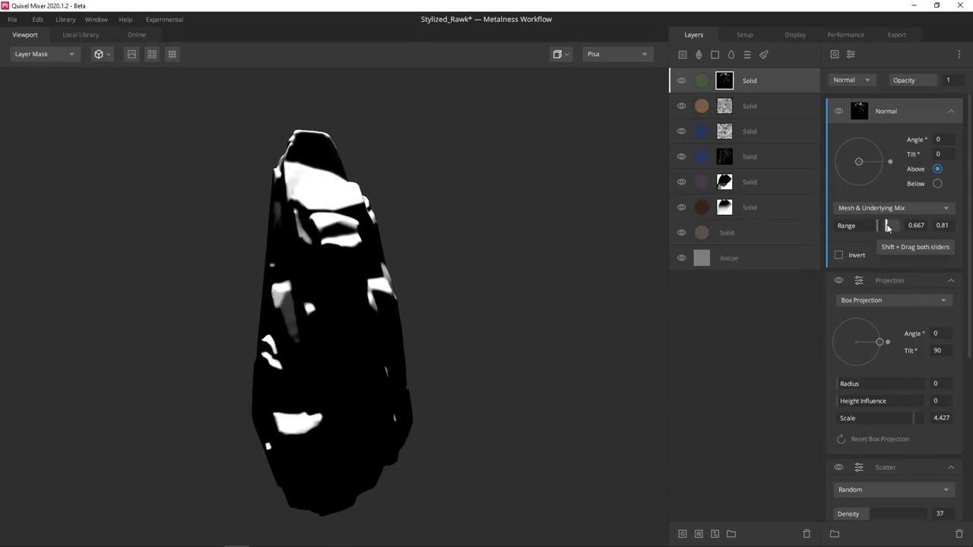
drag(887, 226, 883, 226)
key(m)
shift+right_drag(447, 238, 672, 234)
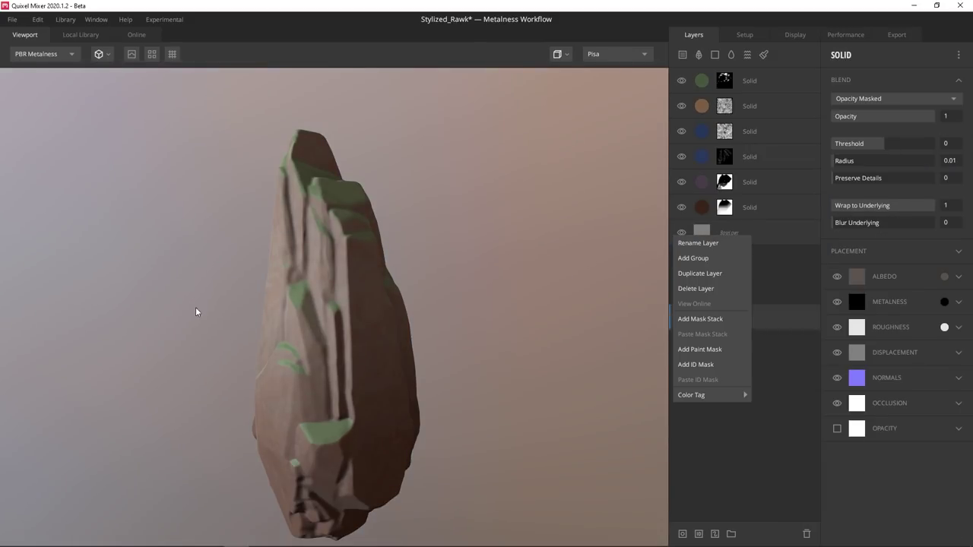
shift+right_drag(599, 219, 486, 228)
scroll(352, 380, up, 5)
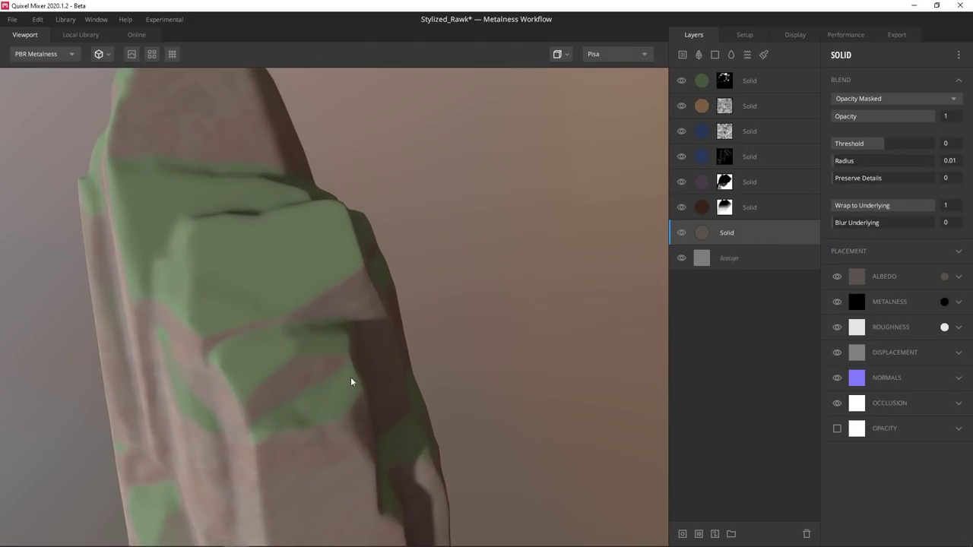
Step: Try Add and Subtract blending for the Normal mask component and settle on Multiply
click(724, 79)
click(889, 109)
click(867, 82)
click(855, 109)
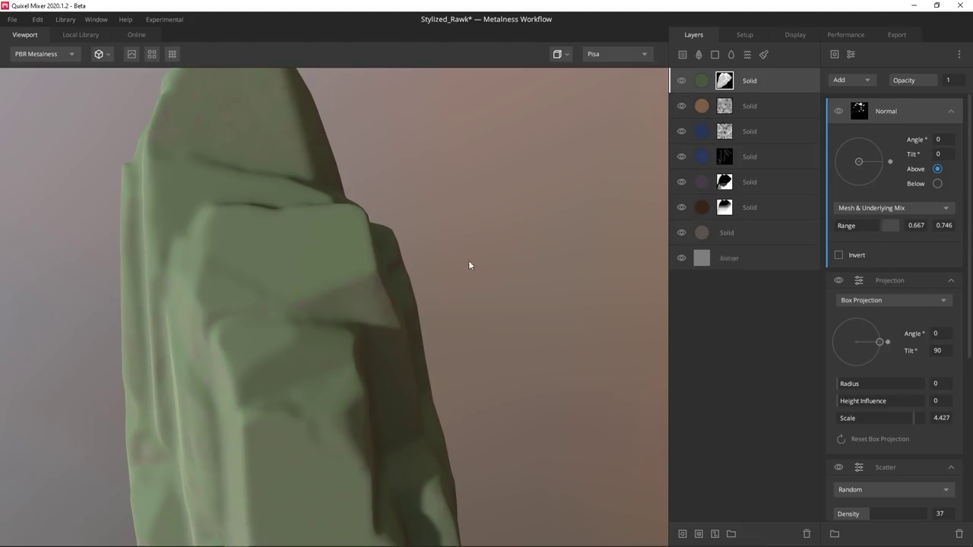
key(c)
click(849, 81)
click(859, 126)
click(855, 79)
click(855, 140)
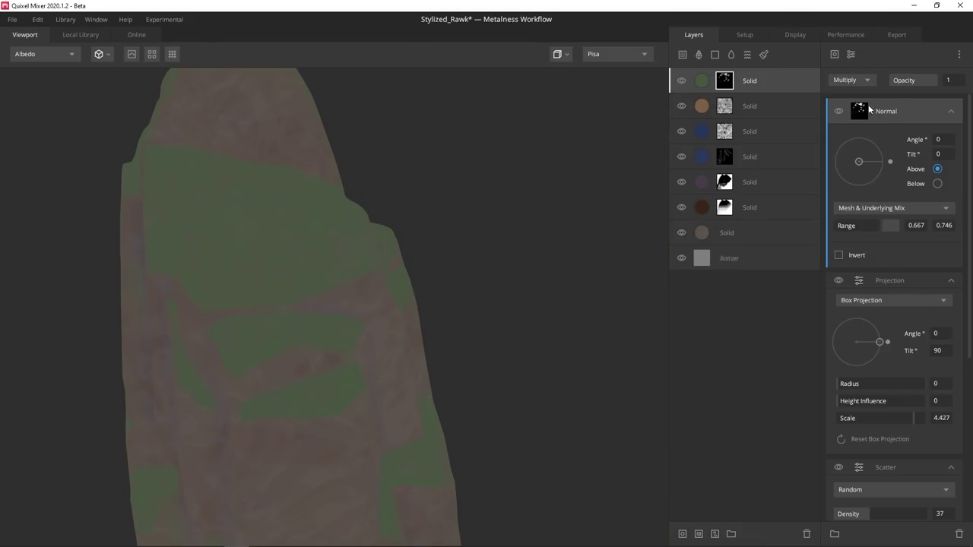
Step: Examine the green patches on the rock's upper ledges in shaded display and inspect the layer's mask
alt+drag(431, 276, 246, 302)
key(m)
alt+drag(309, 284, 365, 281)
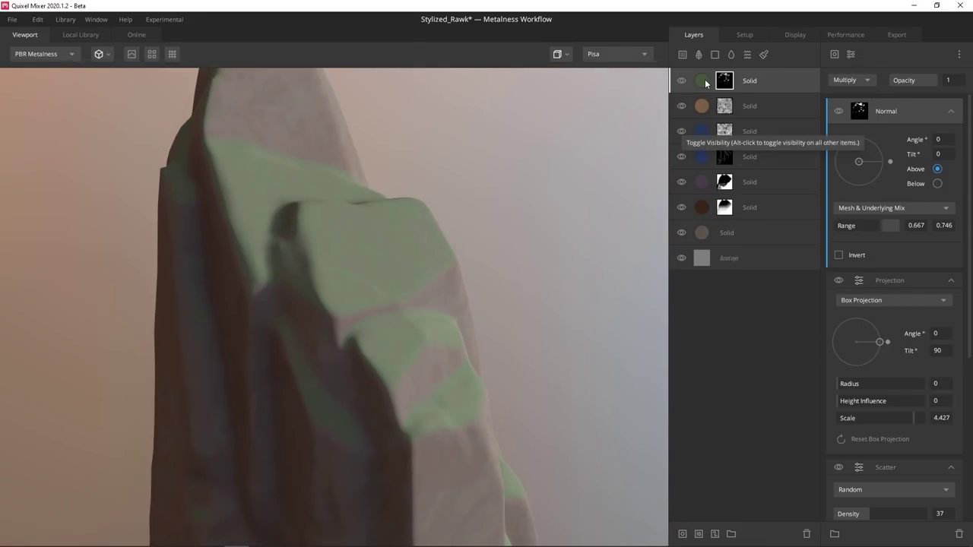
click(724, 81)
alt+click(724, 80)
key(m)
alt+drag(327, 338, 385, 363)
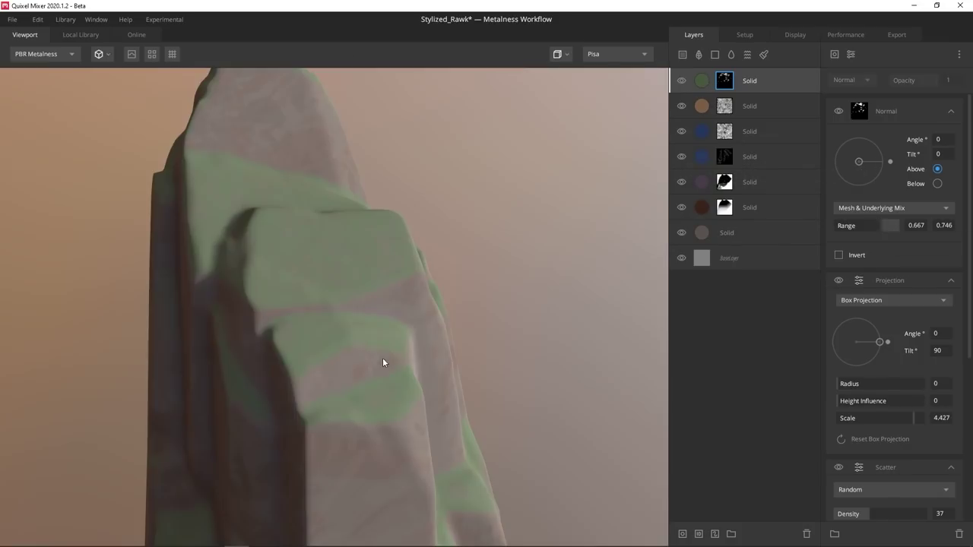
Step: Change the green layer's albedo color to a more saturated green with hex value 3F6533
scroll(384, 342, down, 5)
key(c)
alt+drag(385, 327, 334, 323)
click(706, 82)
click(944, 276)
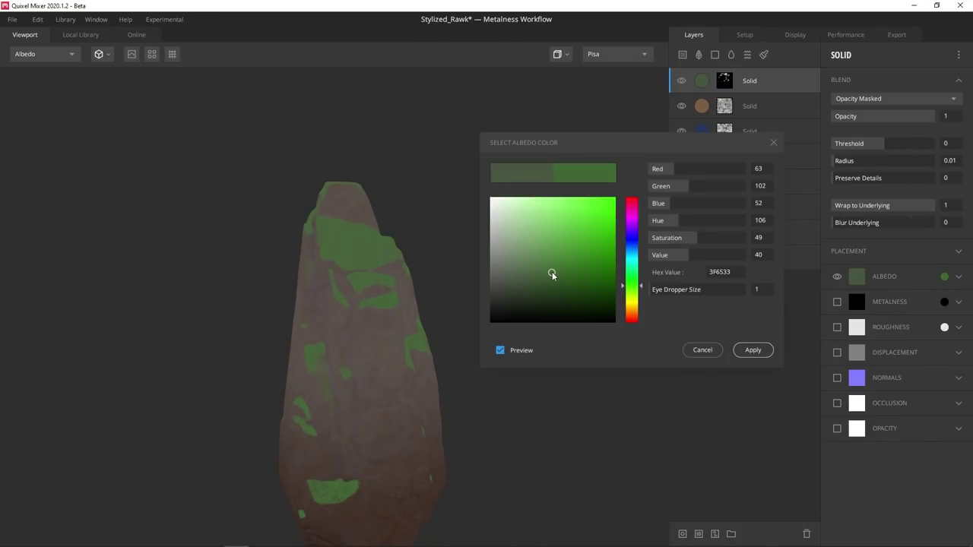
click(758, 354)
Step: Lower the Scatter density in the green layer's mask to 23.74 and check the patches on the shaded rock
scroll(372, 251, up, 10)
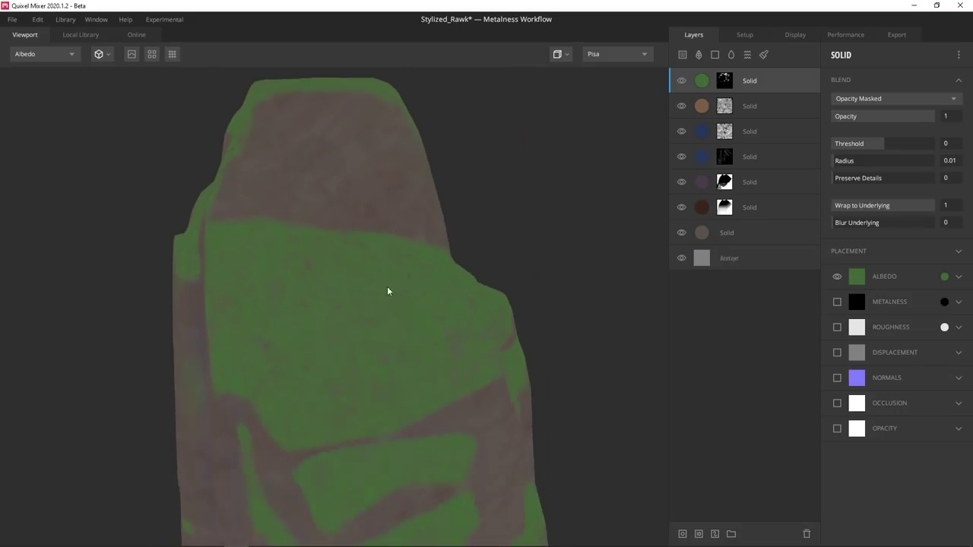
key(m)
click(724, 81)
scroll(840, 218, down, 2)
drag(865, 409, 857, 412)
scroll(383, 282, down, 5)
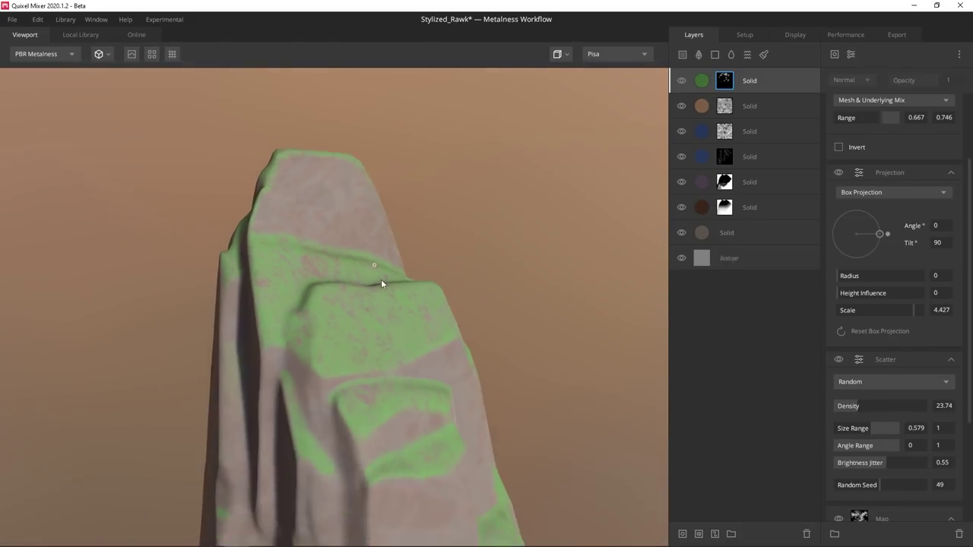
Step: Duplicate the green layer, set the copy's albedo blending to Add, and open its mask stack
key(2)
click(702, 79)
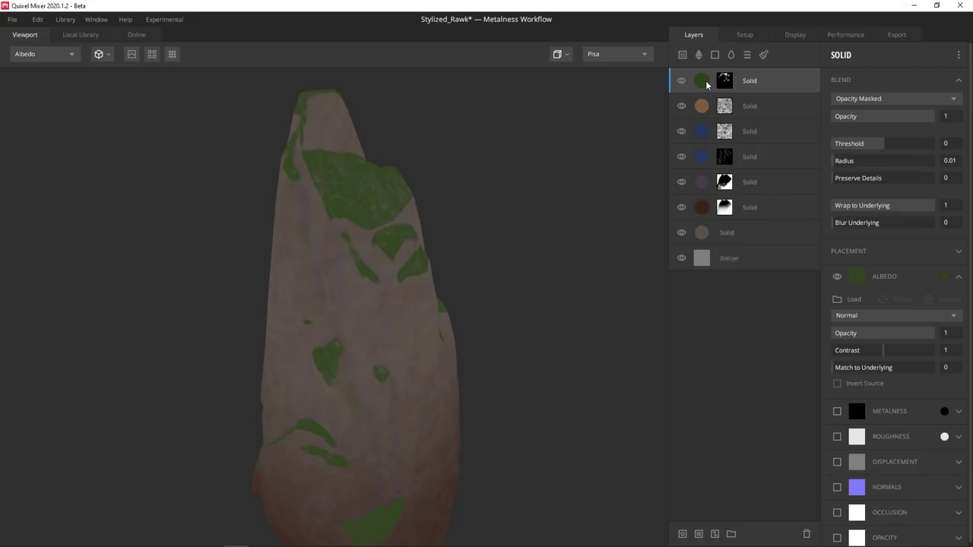
key(ctrl+d)
click(896, 315)
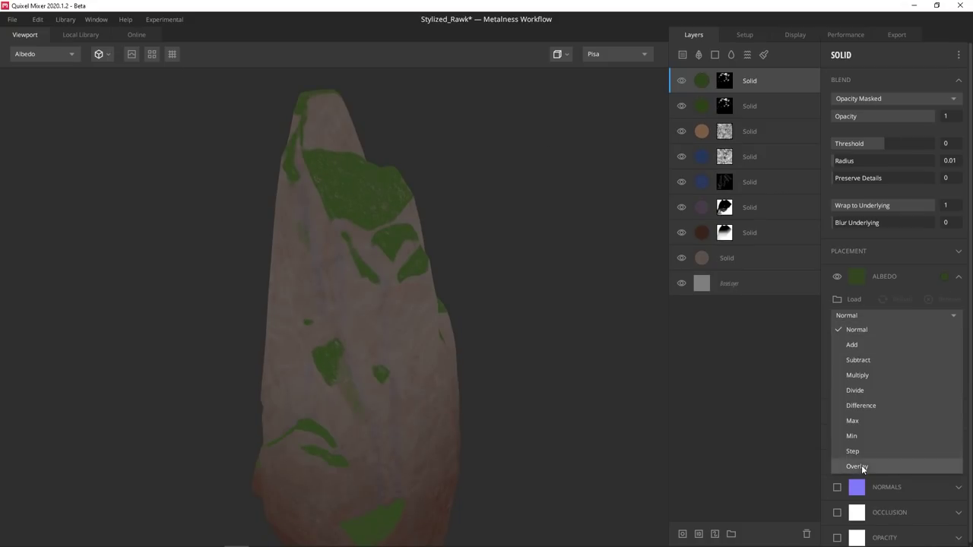
click(867, 344)
click(724, 79)
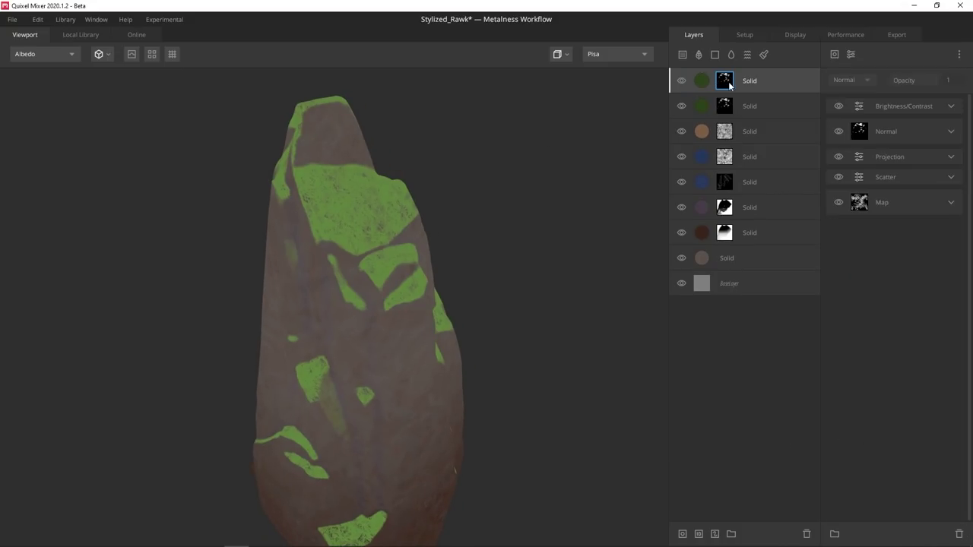
Step: Add a Gaussian blur with strength 0.171 above the Normal component in the copied green layer's mask
click(891, 128)
click(850, 55)
mouse_move(873, 159)
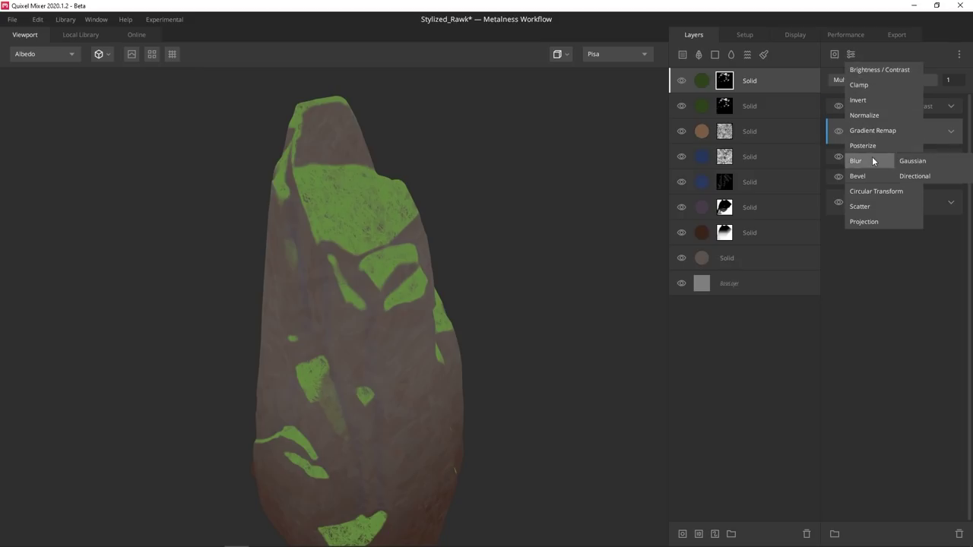
click(911, 161)
drag(843, 169, 849, 172)
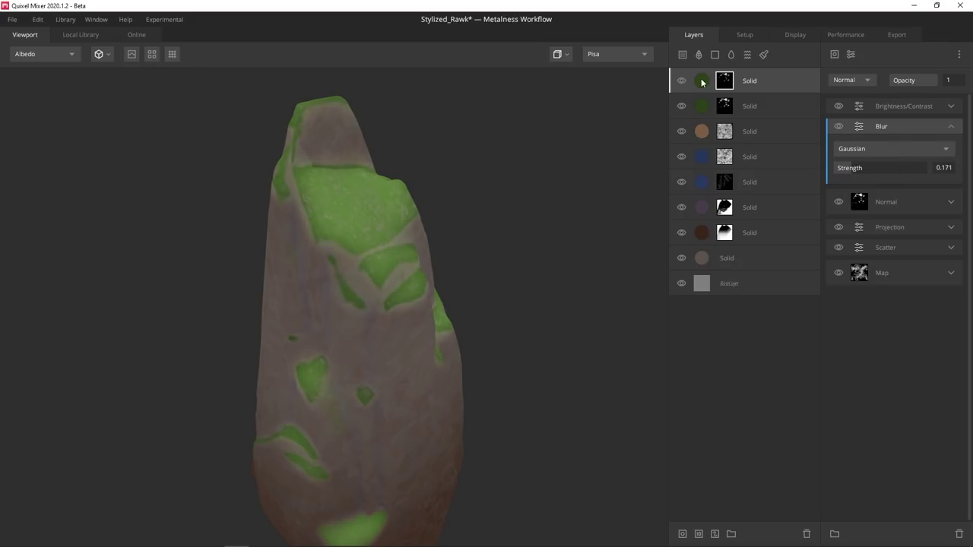
Step: Lower the top green layer's opacity to 0.677 and view the rock in shaded display
click(702, 80)
drag(929, 117, 901, 131)
middle_drag(341, 459, 347, 244)
key(1)
scroll(347, 243, down, 5)
drag(348, 243, 313, 304)
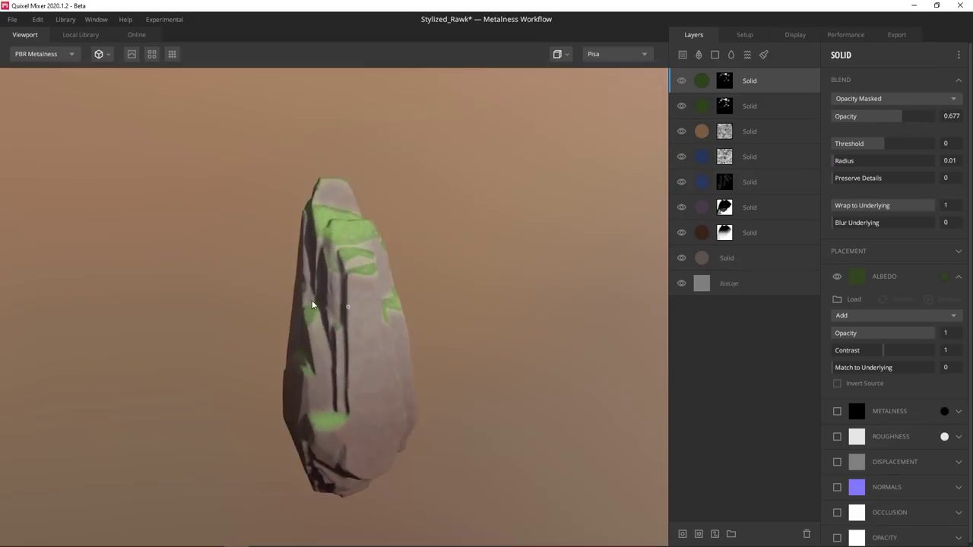
Step: Compare the softened green patches on the rock in albedo and shaded display
scroll(430, 309, up, 5)
key(2)
key(1)
scroll(387, 273, down, 3)
scroll(388, 272, up, 3)
drag(388, 272, 433, 311)
key(2)
scroll(357, 296, down, 5)
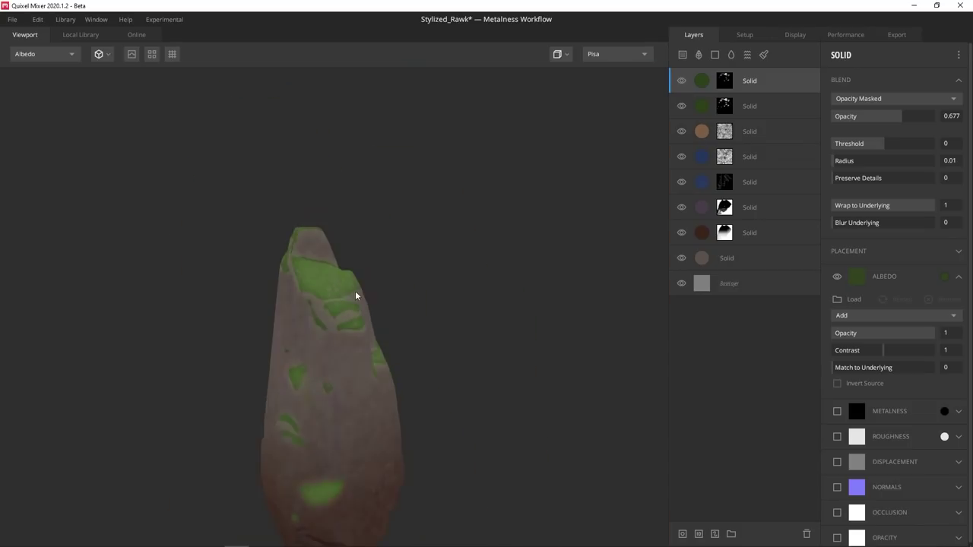
Step: Reduce the top green layer's opacity to 0.184 and check the patches on the shaded rock
middle_drag(357, 295, 374, 161)
drag(900, 117, 850, 129)
scroll(415, 200, up, 3)
key(1)
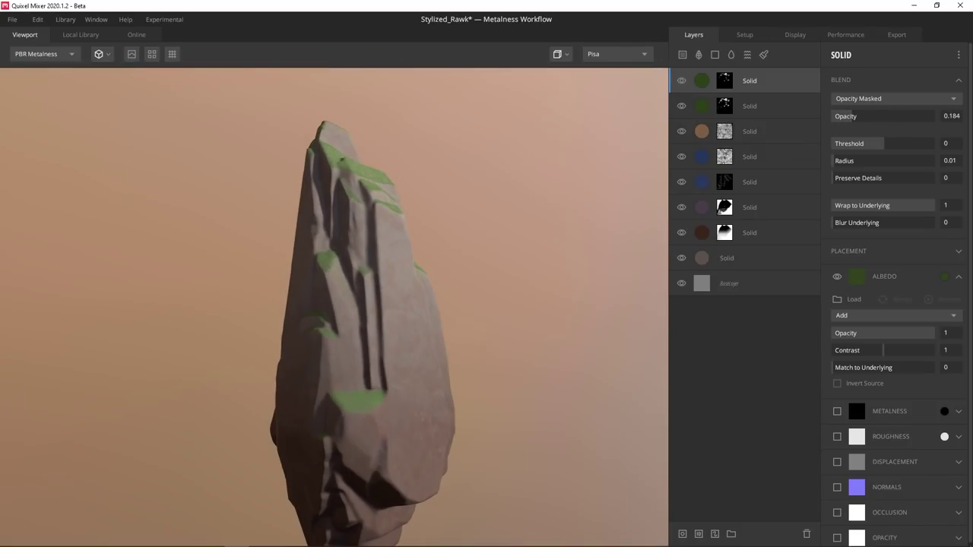
scroll(408, 228, down, 3)
middle_drag(408, 228, 422, 199)
Step: Duplicate the top green layer and delete the copy's mask stack
key(ctrl+d)
right_click(725, 84)
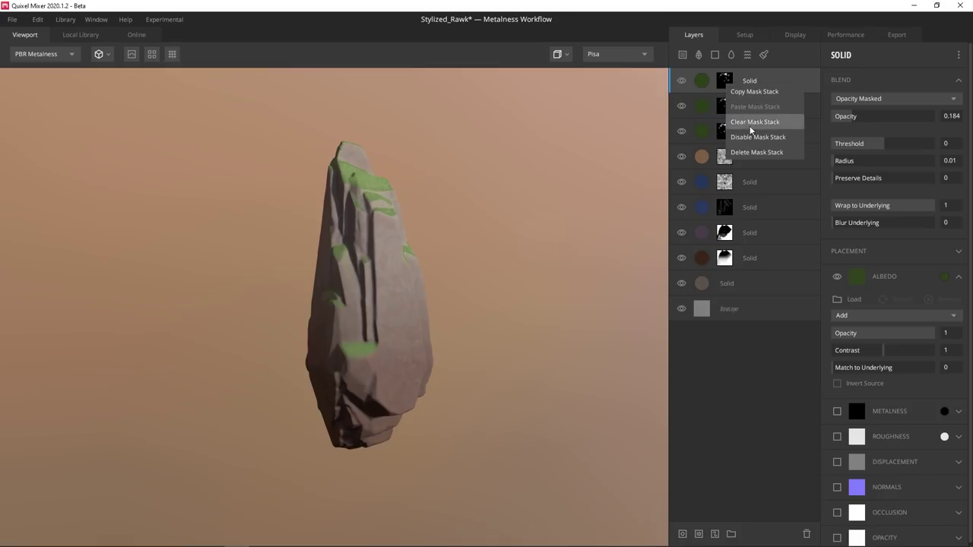
click(753, 153)
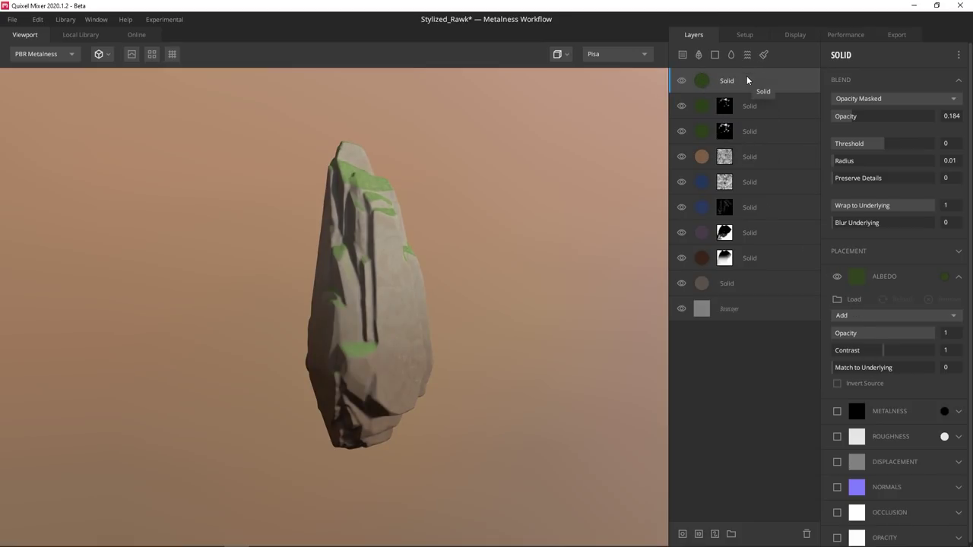
Step: Set the unmasked green layer's opacity to 1 and its albedo blending to Normal
drag(897, 116, 969, 139)
key(2)
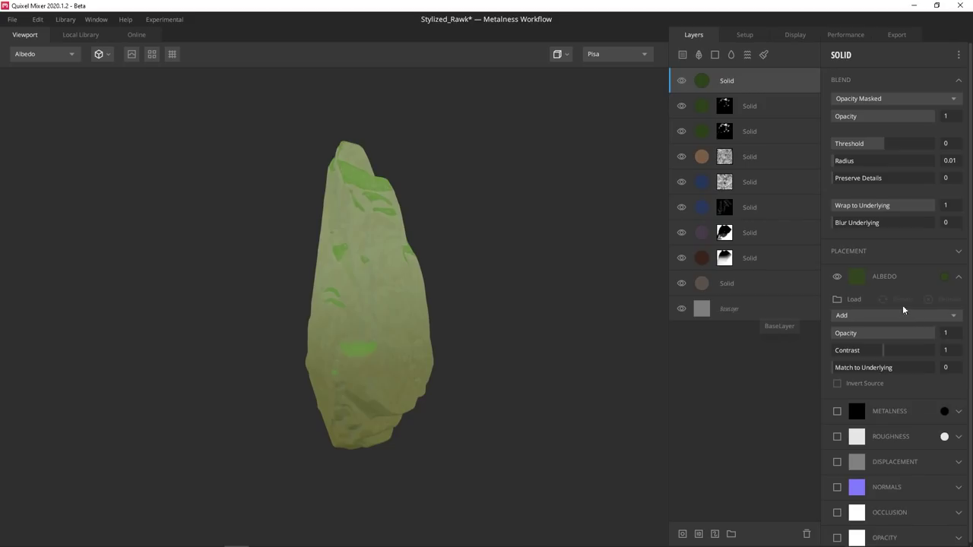
click(907, 316)
click(867, 330)
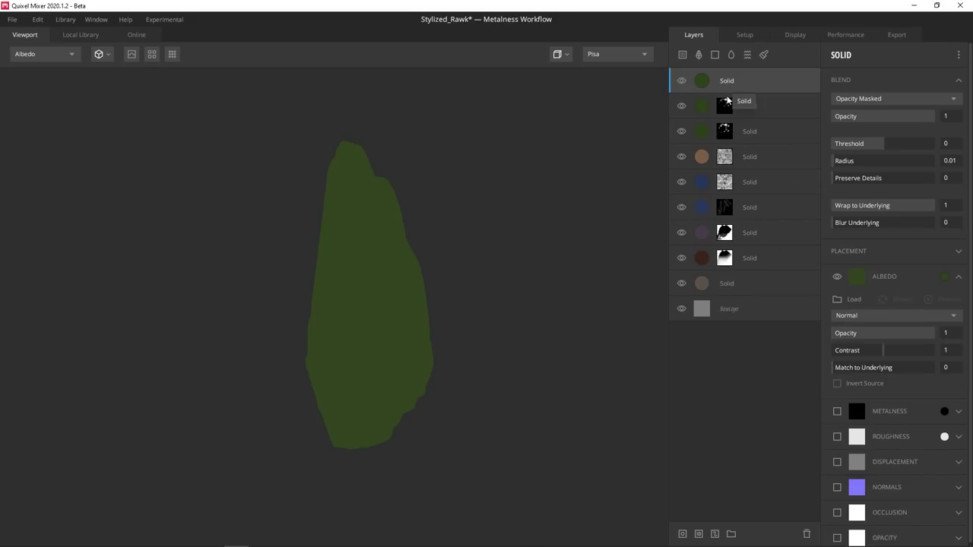
Step: Change the unmasked layer's albedo color to a muted beige with hex value 8C8169
click(944, 277)
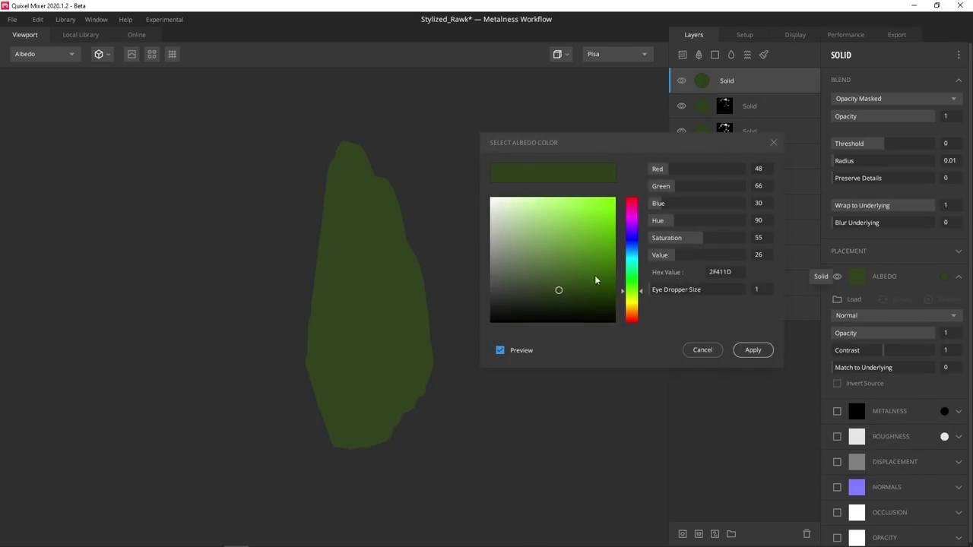
click(629, 303)
mouse_move(563, 284)
mouse_down()
mouse_move(538, 244)
mouse_move(524, 256)
mouse_up()
drag(642, 307, 639, 312)
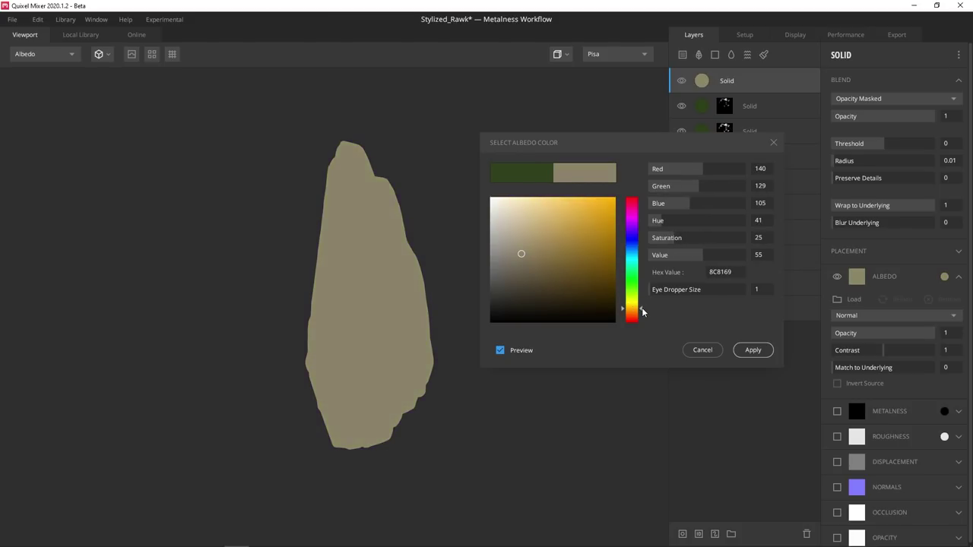
click(752, 349)
Step: Add a mask stack with a Curvature component to the beige layer
right_click(722, 80)
click(756, 164)
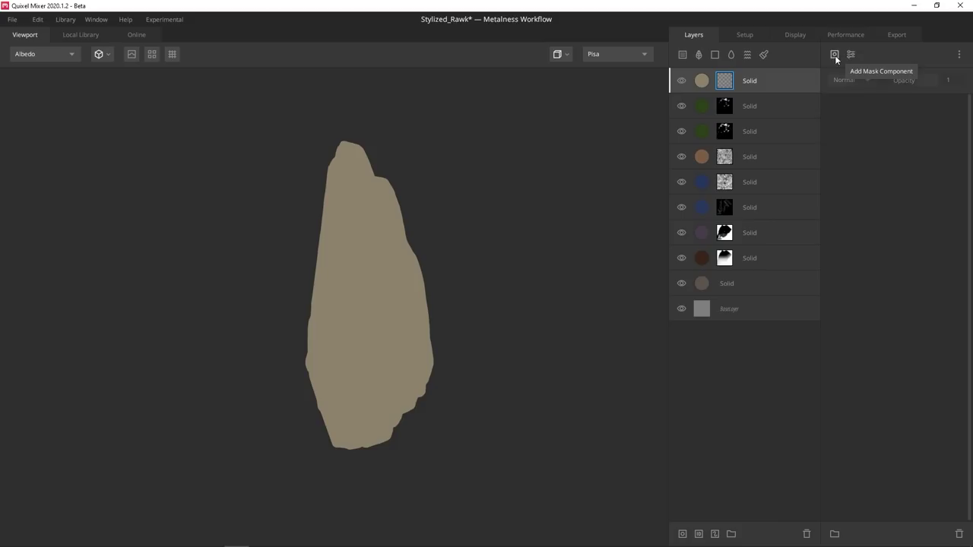
click(834, 55)
click(857, 144)
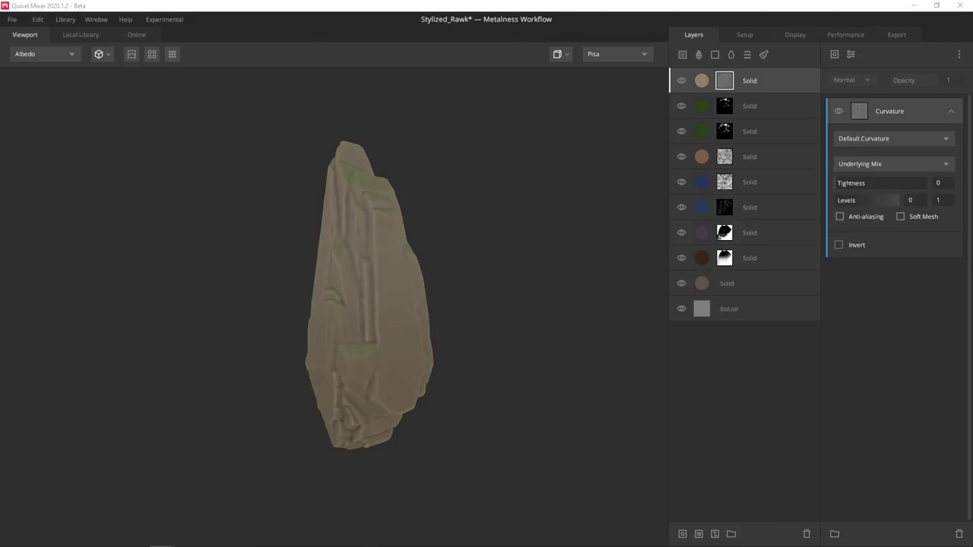
Step: Raise the lower Levels limit of the beige layer's curvature mask to 0.397 and check the edges on the shaded rock
key(m)
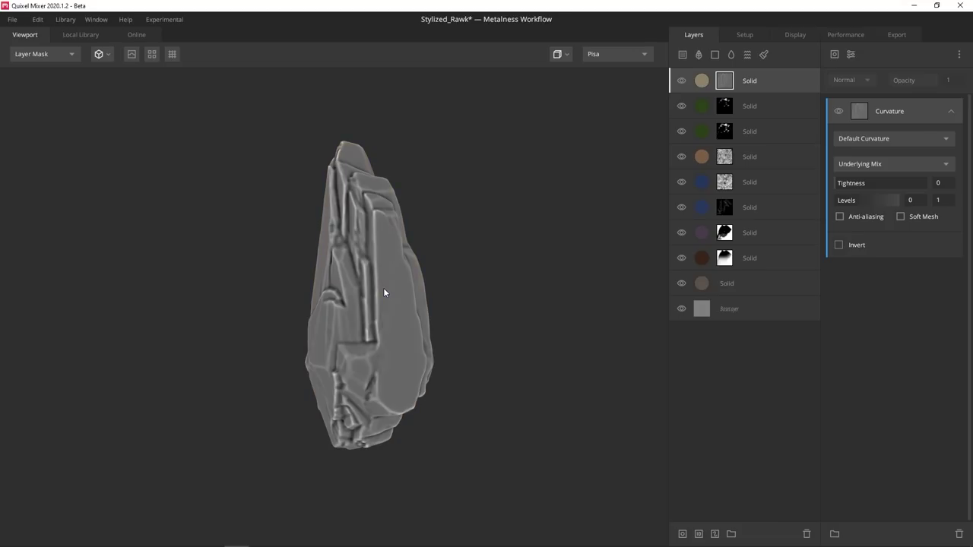
drag(838, 200, 859, 203)
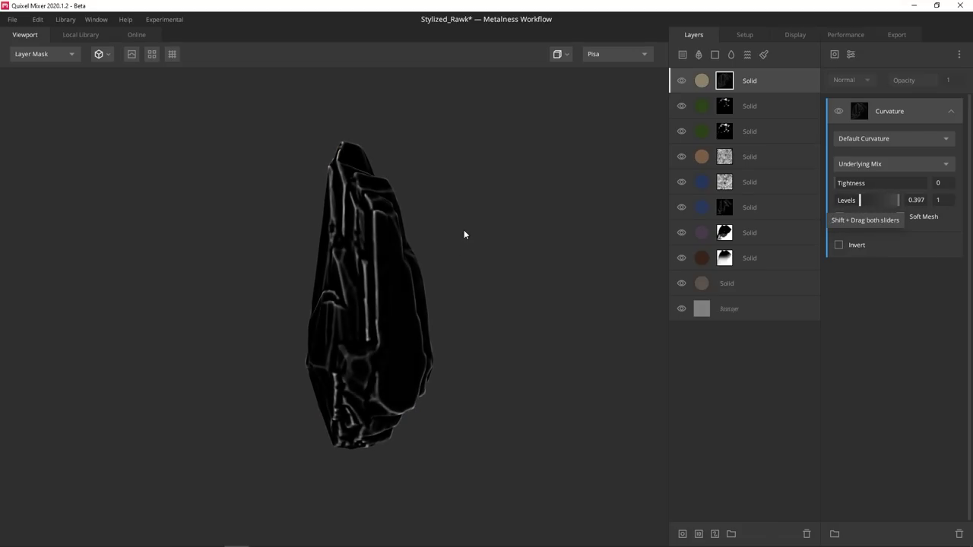
key(m)
shift+drag(482, 253, 697, 227)
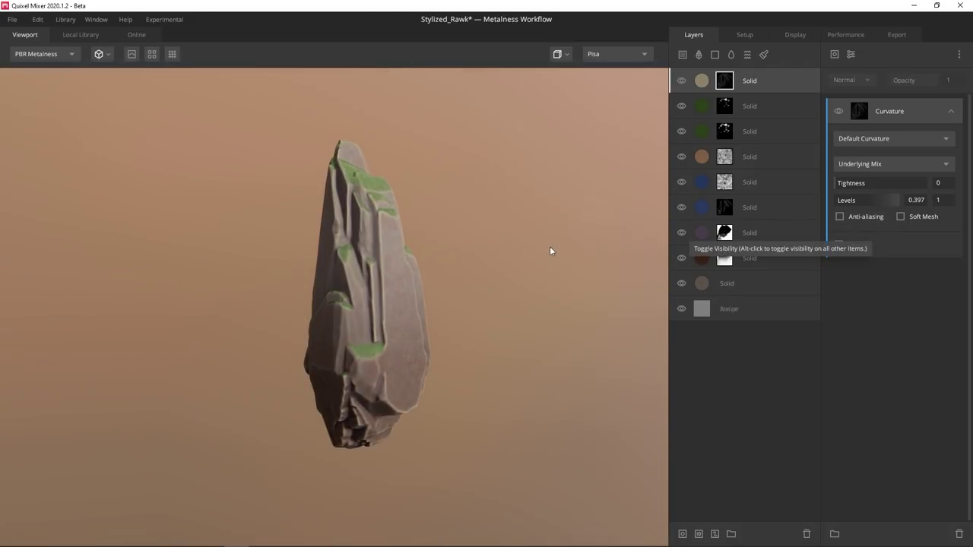
alt+drag(547, 245, 471, 319)
Step: Duplicate the beige layer and add a Gaussian blur with strength 0.094 and Add blending to the copy's curvature mask
click(785, 78)
key(ctrl+d)
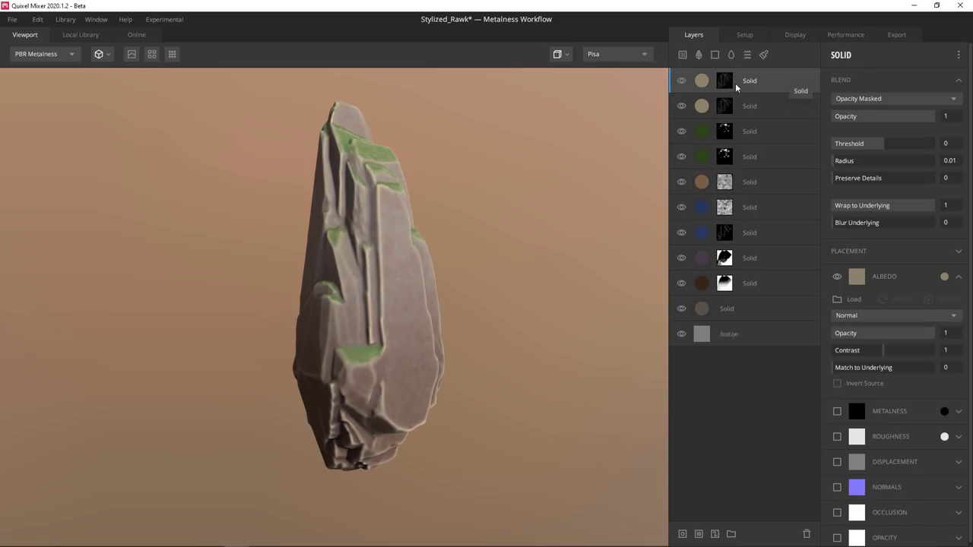
click(726, 81)
click(892, 114)
click(851, 55)
mouse_move(856, 161)
click(921, 161)
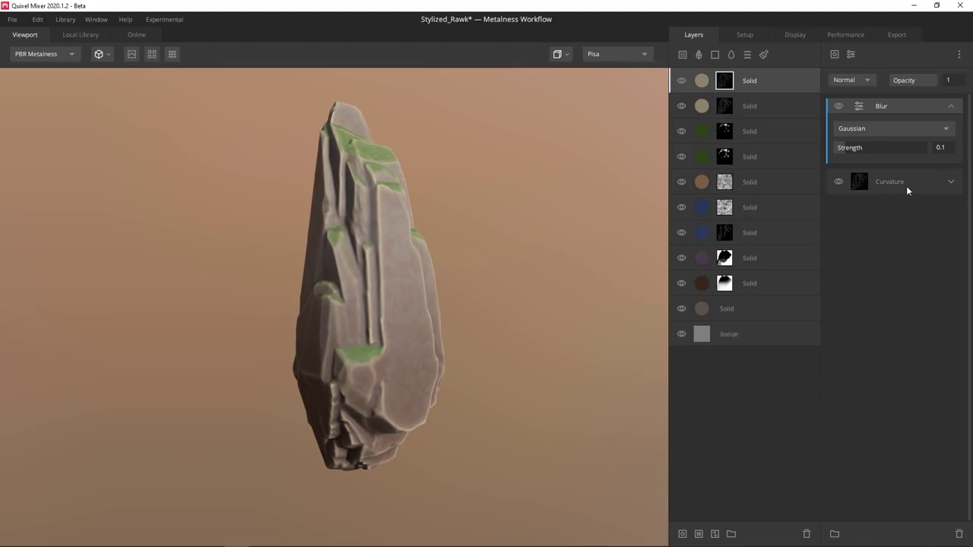
mouse_move(836, 155)
mouse_down()
mouse_move(849, 156)
mouse_move(831, 162)
mouse_move(840, 149)
mouse_up()
click(849, 80)
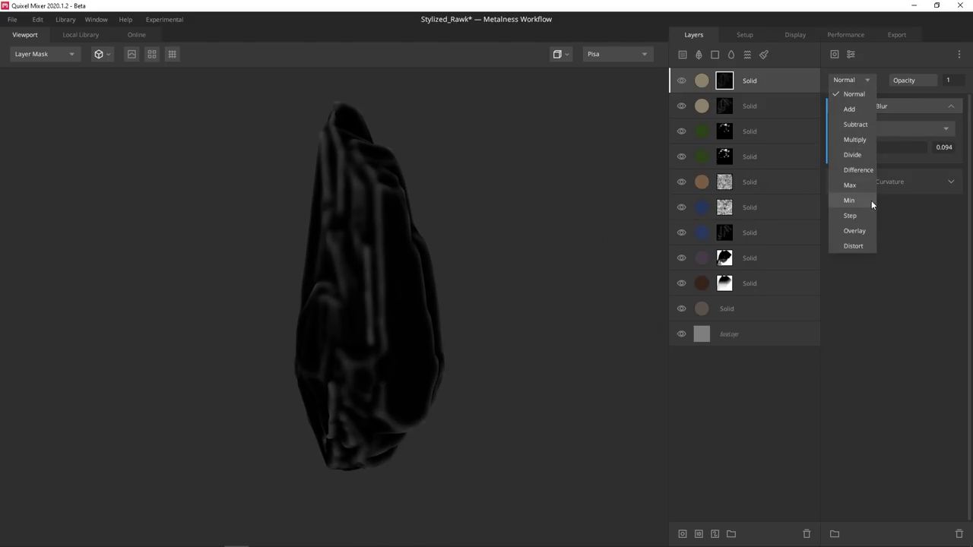
click(851, 111)
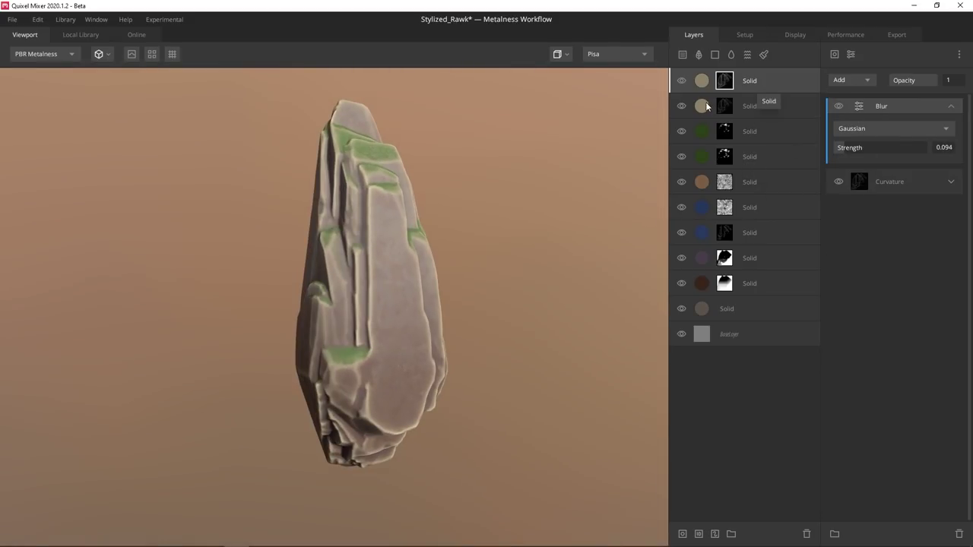
Step: Lower the original beige layer's opacity to about 0.333 and the blurred copy's opacity to about 0.393
click(706, 106)
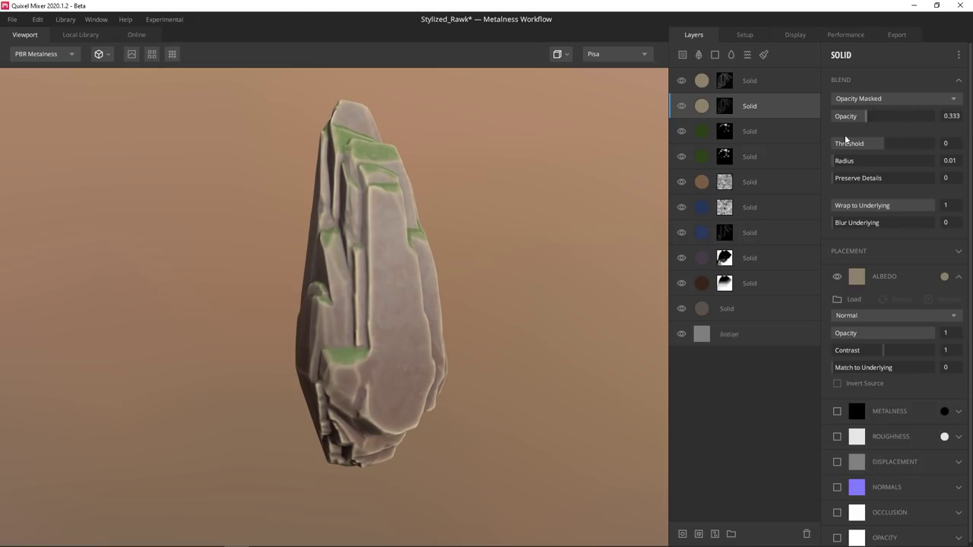
click(792, 83)
drag(921, 114, 847, 120)
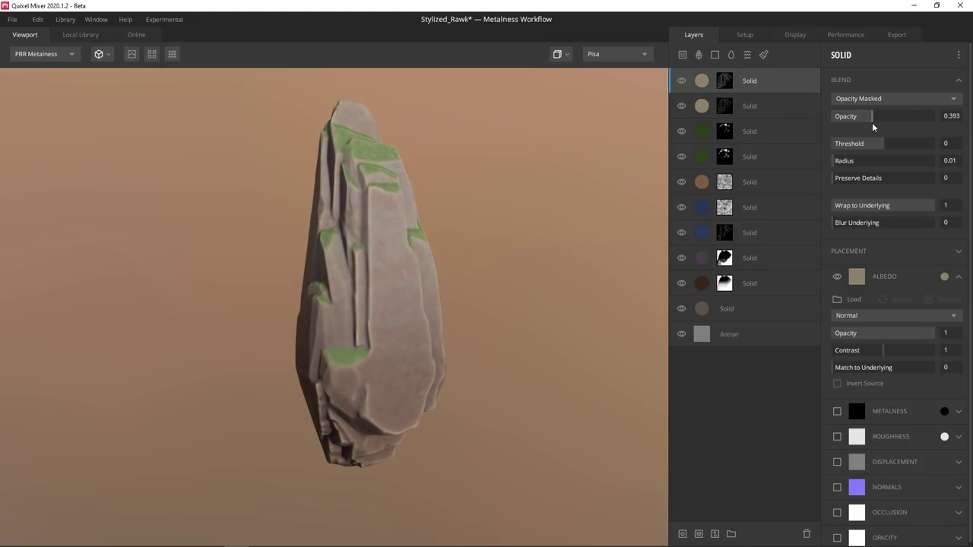
drag(486, 171, 457, 316)
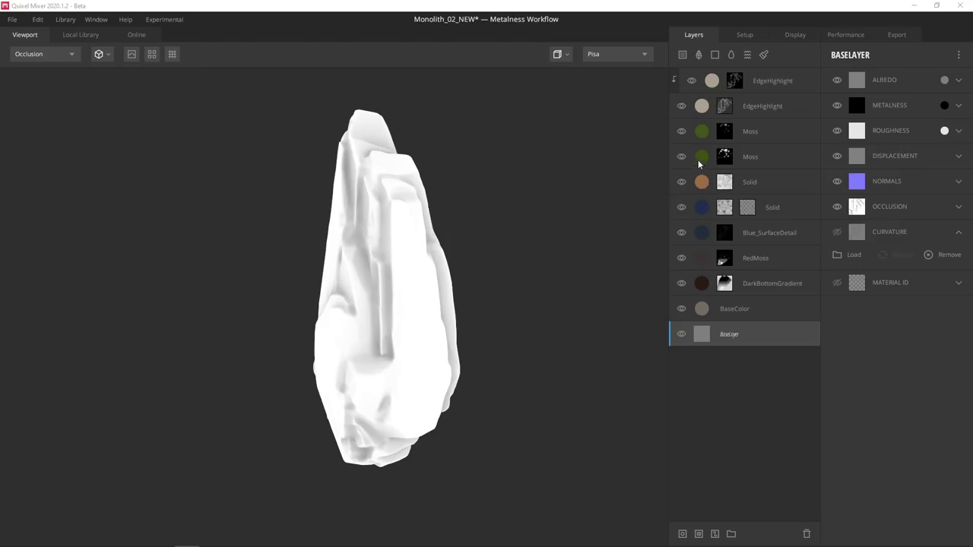
Step: Group all layers from the top EdgeHighlight down to BaseColor and name the group Stylized_Rawk
click(757, 80)
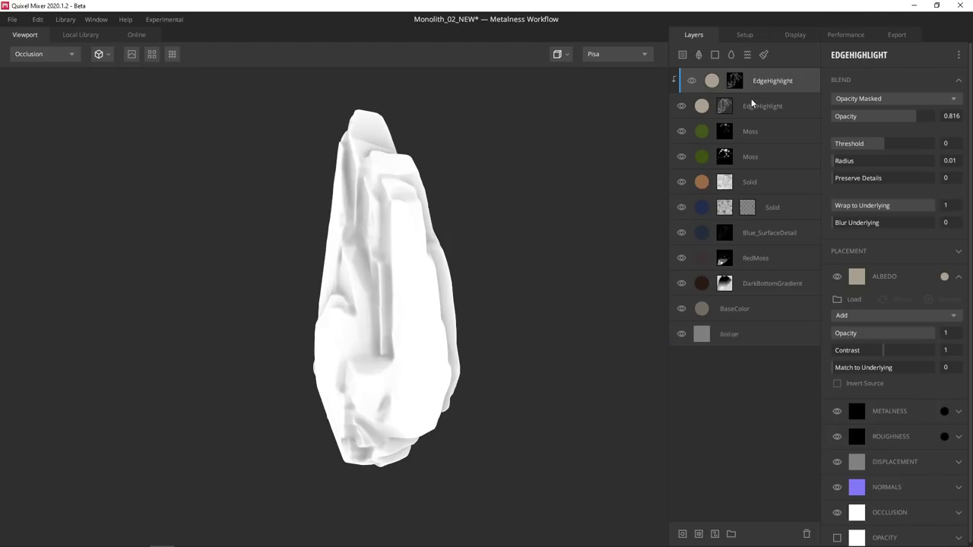
shift+click(759, 310)
click(731, 534)
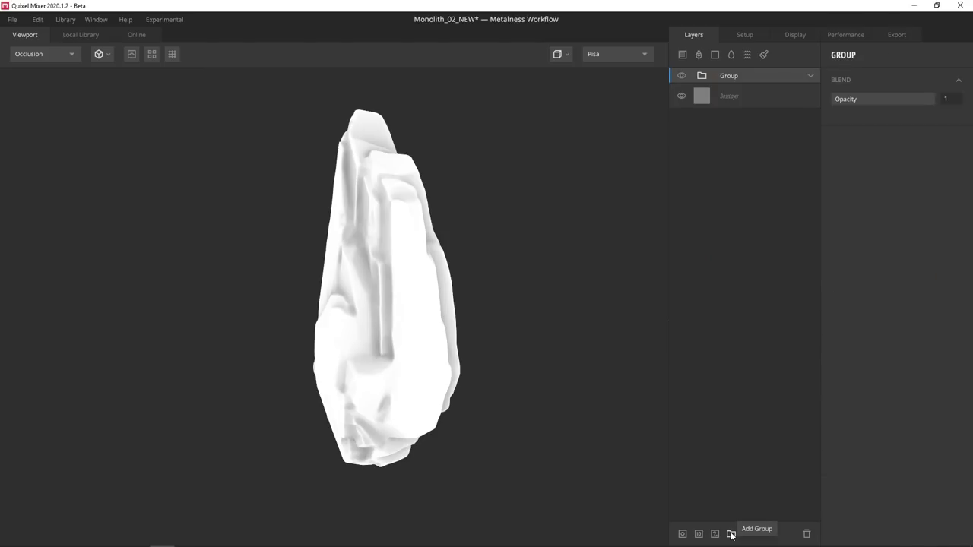
right_click(737, 76)
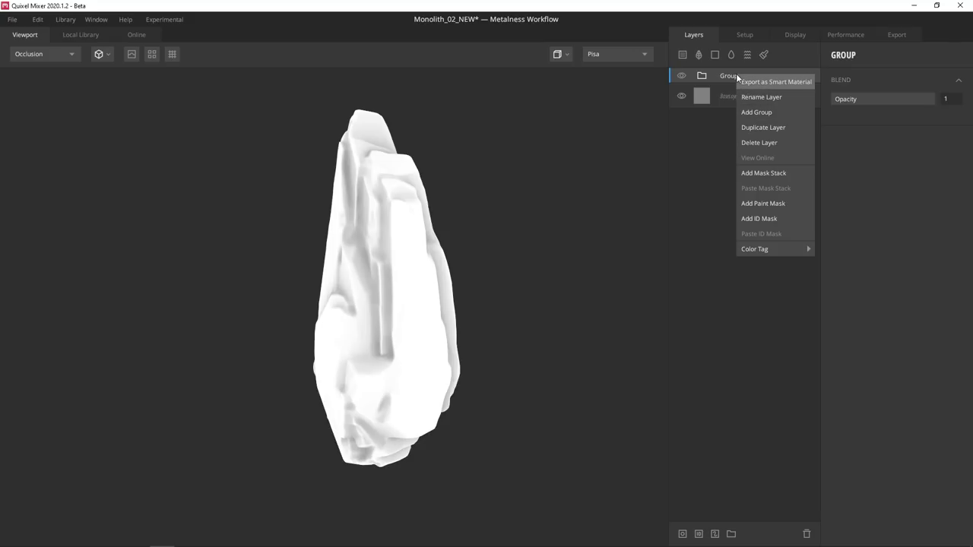
click(744, 96)
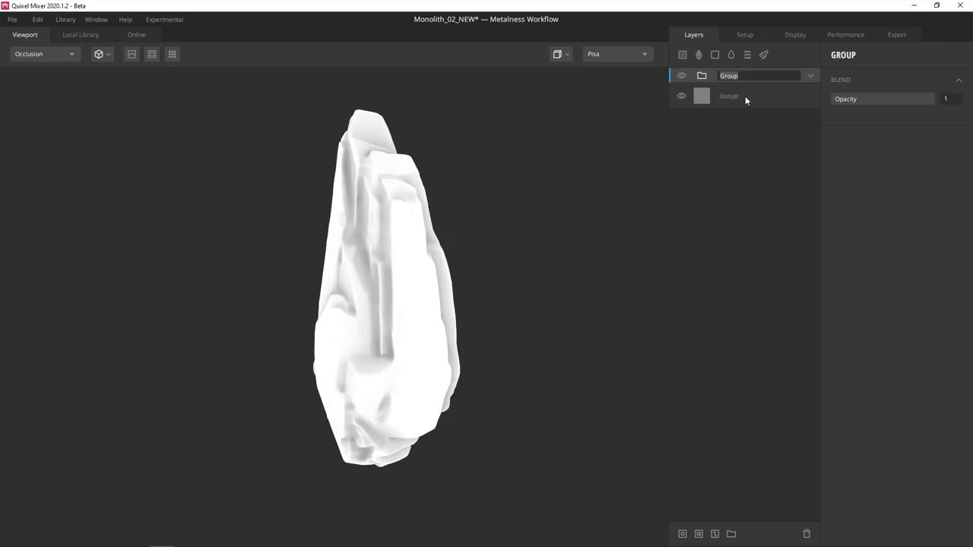
text(Stylized_Rawk)
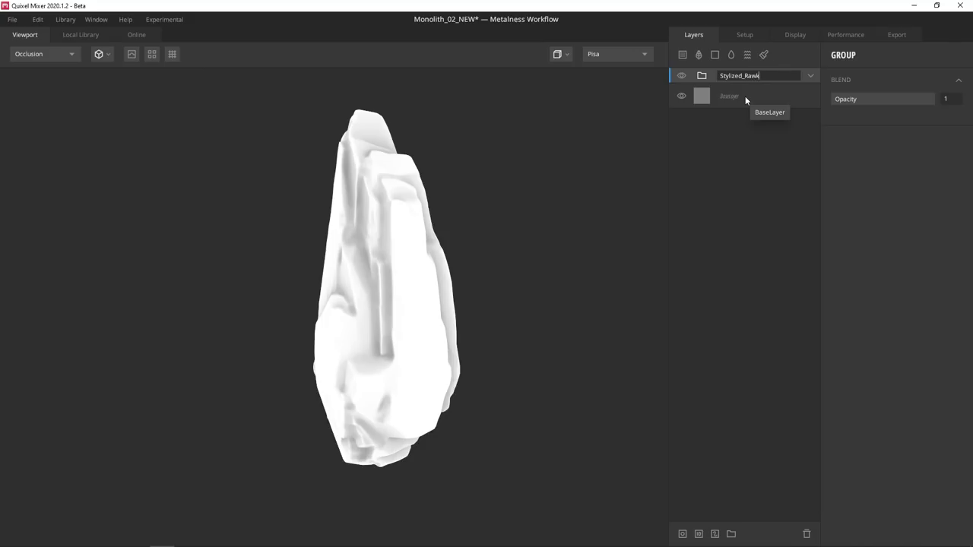
key(Return)
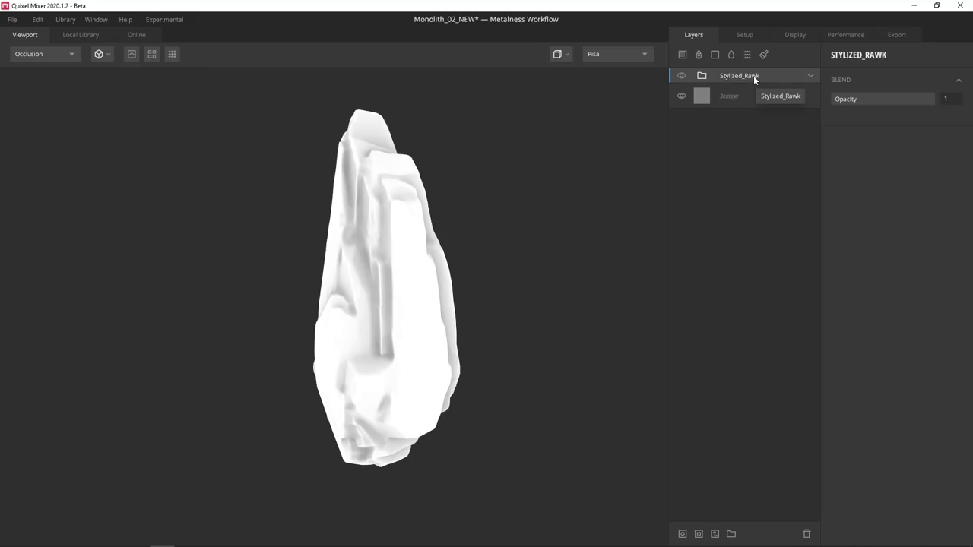
Step: Export the Stylized_Rawk group as a smart material named Stylized_Rawk_UEF, removing the paint mask from the blue Solid layer
right_click(754, 77)
click(760, 85)
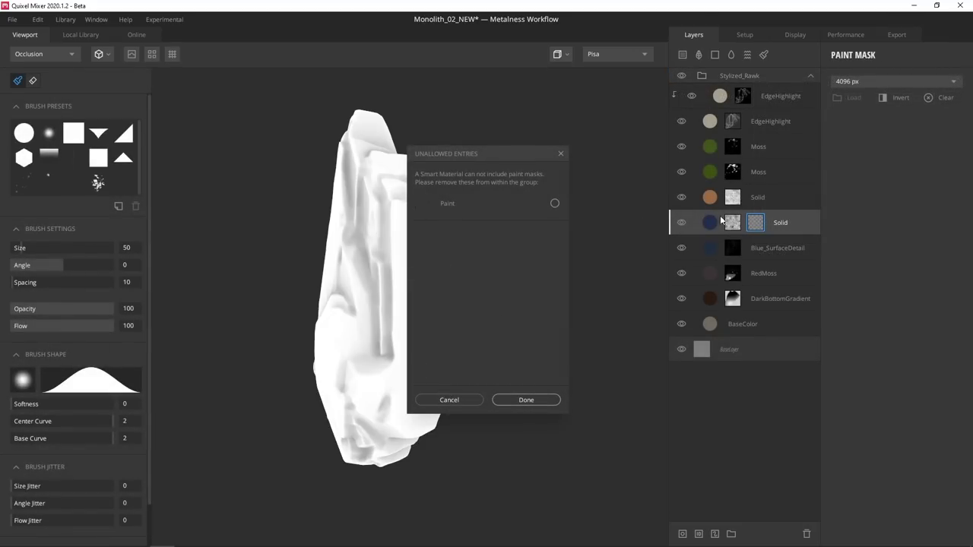
right_click(754, 225)
click(772, 261)
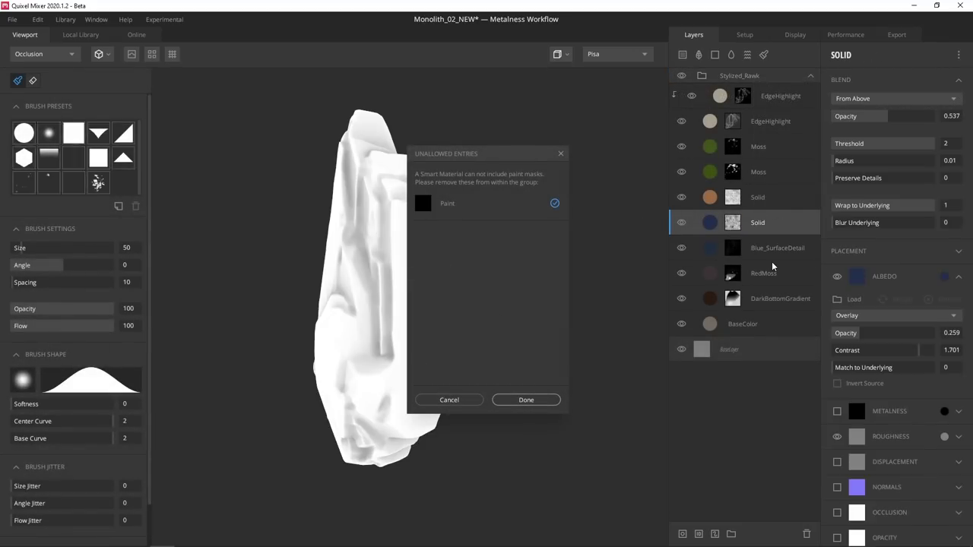
click(526, 401)
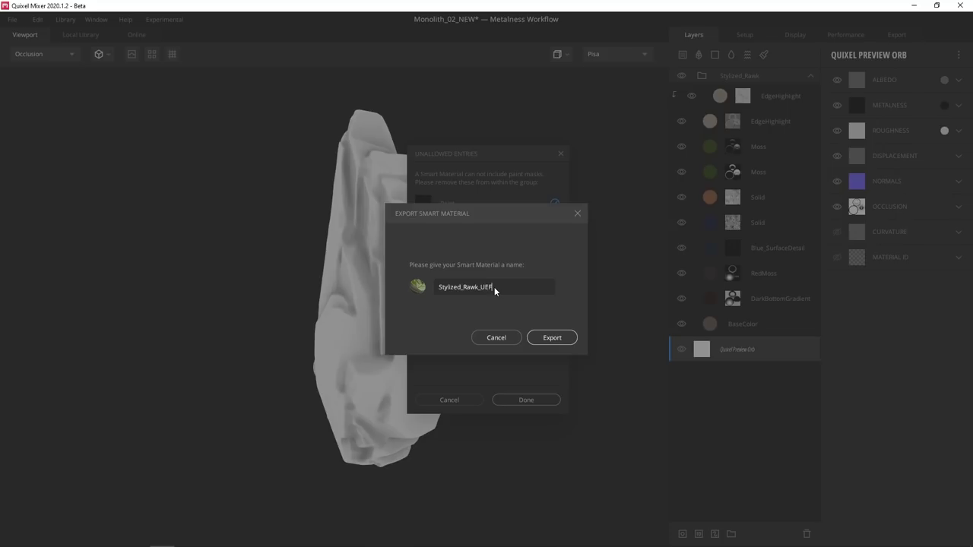
click(552, 338)
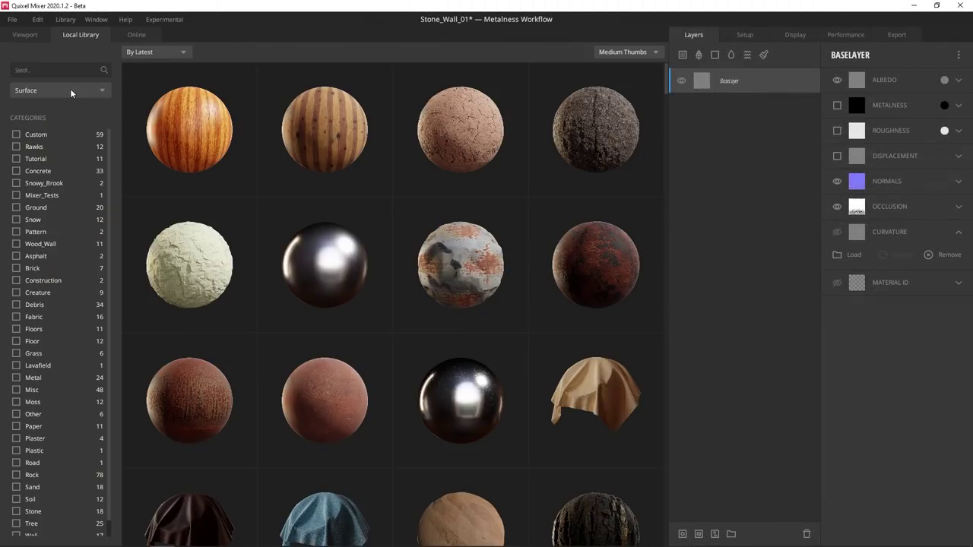
Step: Apply the Stylized_Rawk_UEF smart material from the local library to the stone wall and inspect the result
click(70, 88)
click(57, 193)
click(184, 137)
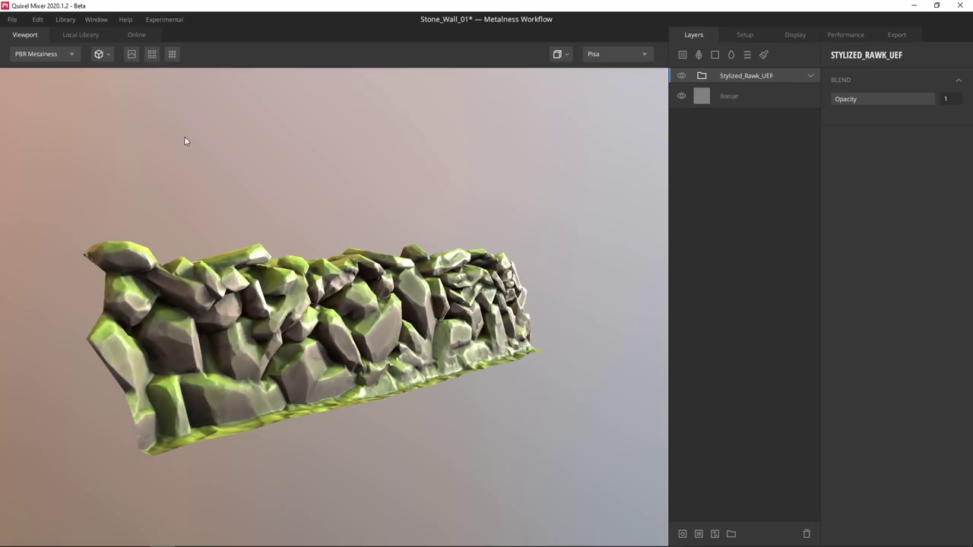
scroll(137, 310, up, 5)
alt+drag(138, 315, 334, 228)
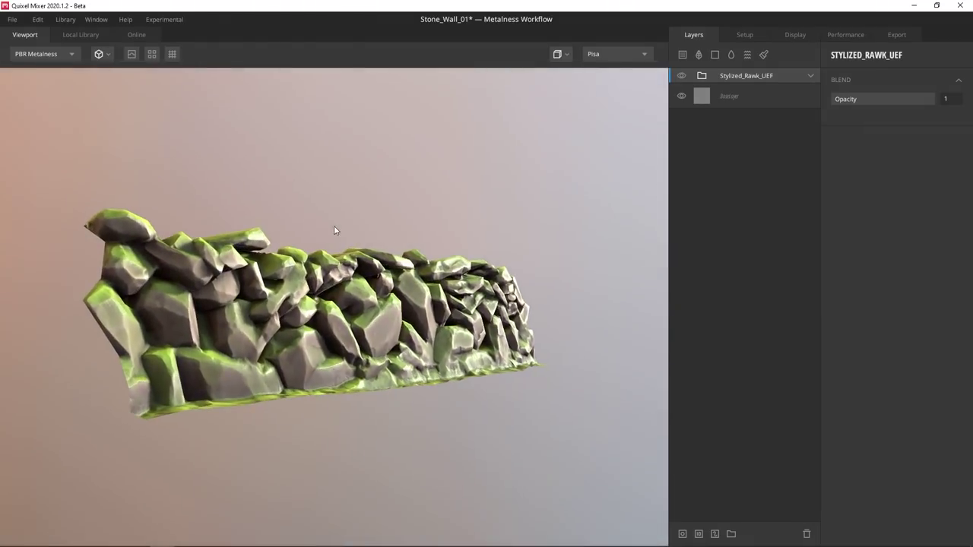
Step: Rotate the environment lighting and cycle through the map channels to inspect the material on the stone wall
shift+right_drag(334, 228, 502, 286)
key(c)
key(c)
key(c)
key(c)
key(c)
key(c)
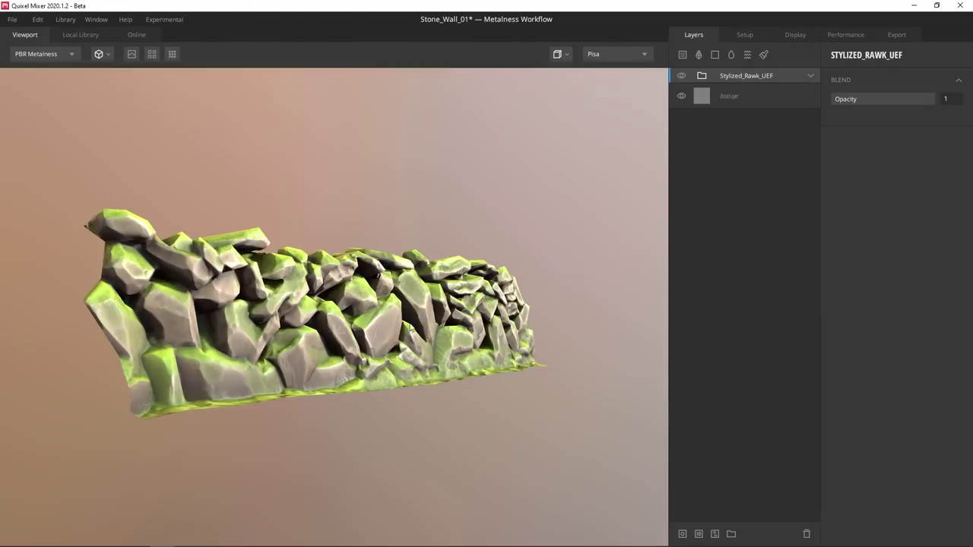
alt+drag(488, 283, 363, 306)
scroll(363, 306, up, 3)
Step: Expand the Stylized_Rawk_UEF group and toggle the upper Moss layer's visibility to check its effect on the wall
click(810, 76)
click(698, 148)
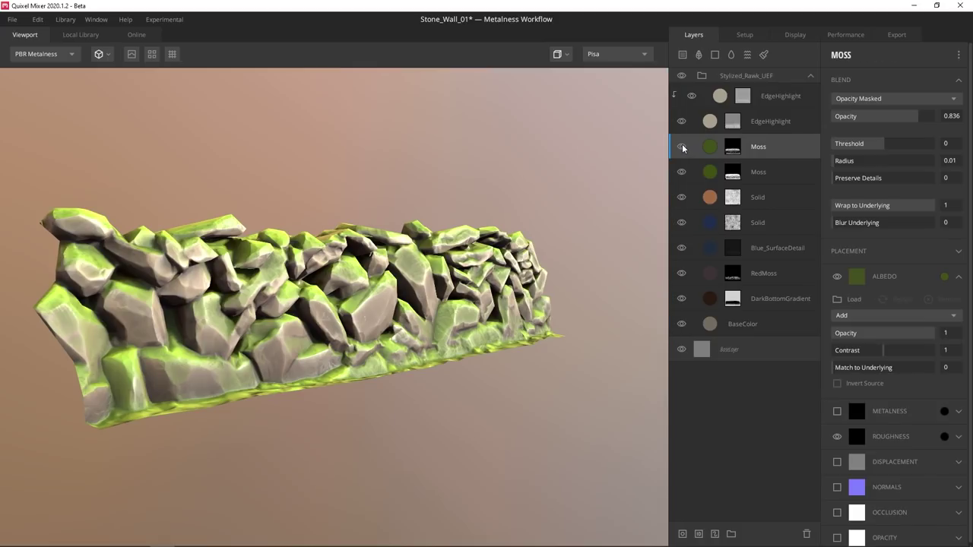
click(682, 147)
click(681, 146)
Step: In the lower Moss layer's mask, set Brightness to about -0.878 and Contrast to about 4.033
click(732, 173)
click(732, 172)
click(898, 110)
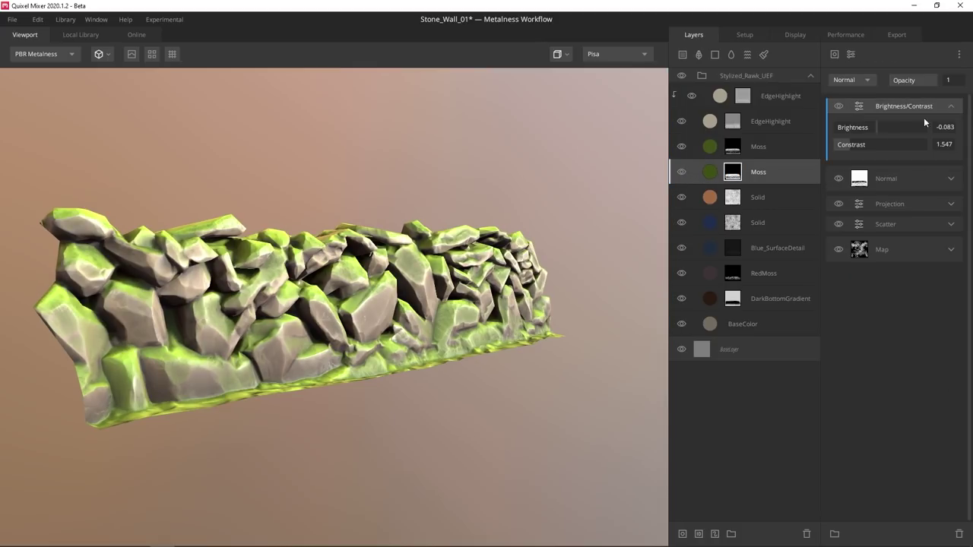
drag(870, 145, 843, 127)
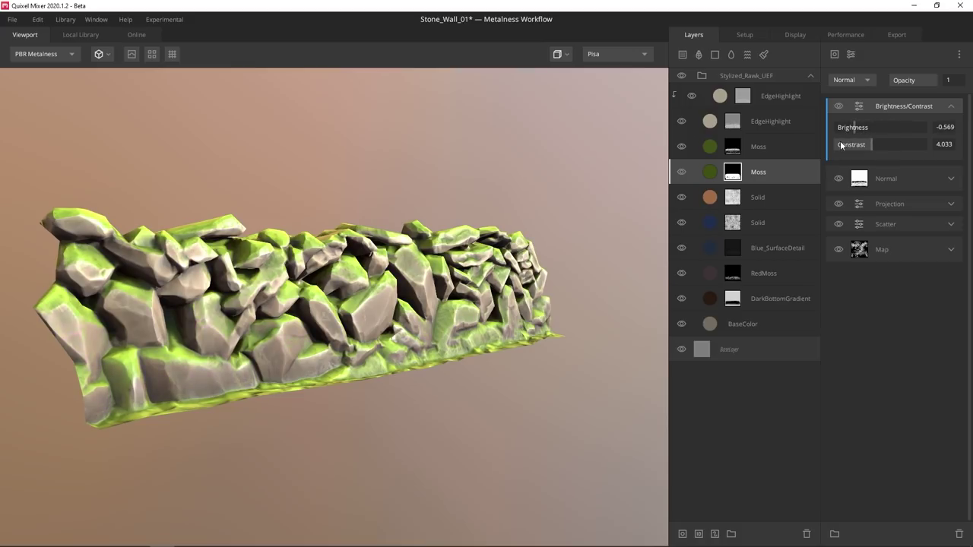
Step: Display the lower Moss layer's mask on the wall and raise its Normal component's minimum Range to about 0.754
alt+drag(434, 364, 365, 356)
key(c)
key(c)
click(908, 183)
click(951, 180)
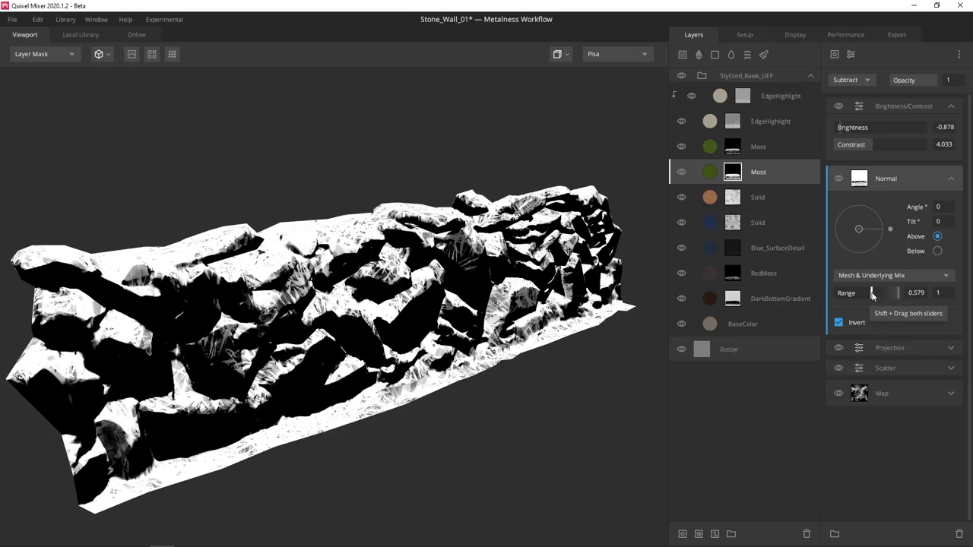
mouse_move(873, 293)
mouse_down()
mouse_move(847, 295)
mouse_move(882, 299)
mouse_up()
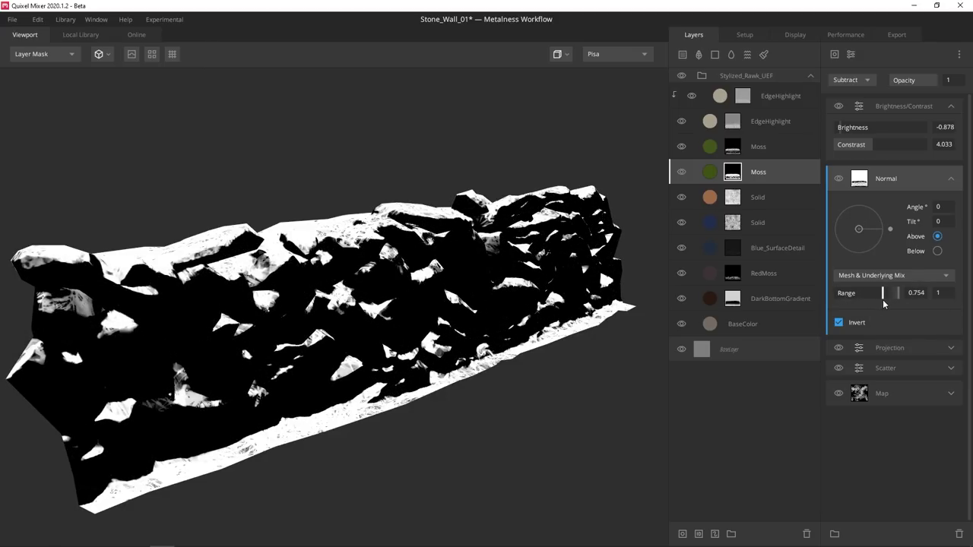
Step: Add a Gaussian Blur of about 0.028 to the lower Moss mask and clip it to the Normal component beneath Brightness/Contrast
click(887, 113)
click(851, 54)
click(855, 159)
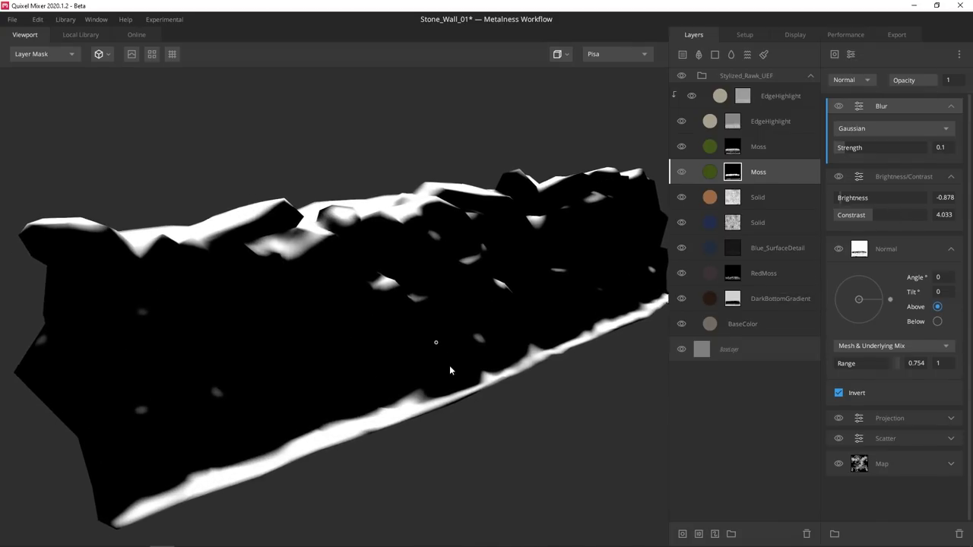
click(836, 148)
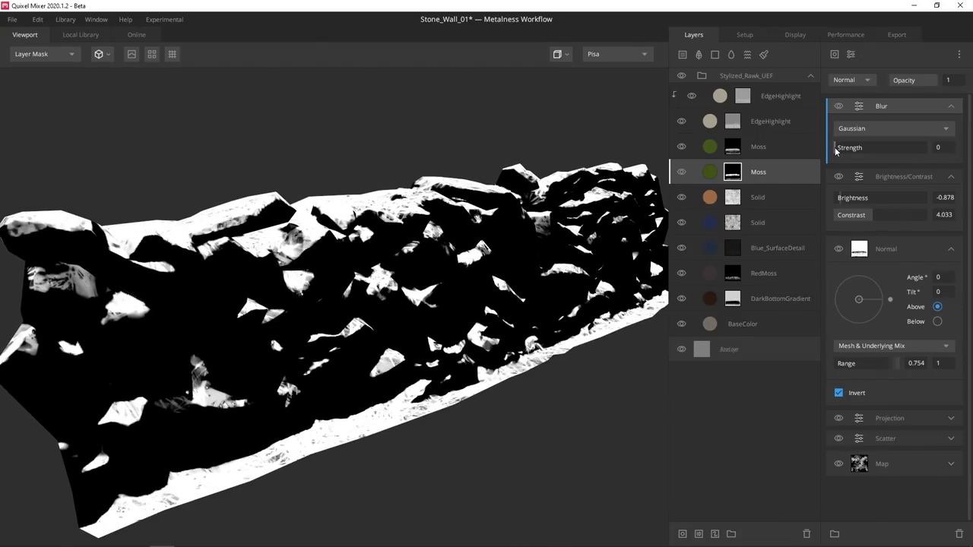
drag(835, 148, 839, 149)
drag(881, 107, 887, 175)
drag(519, 357, 411, 330)
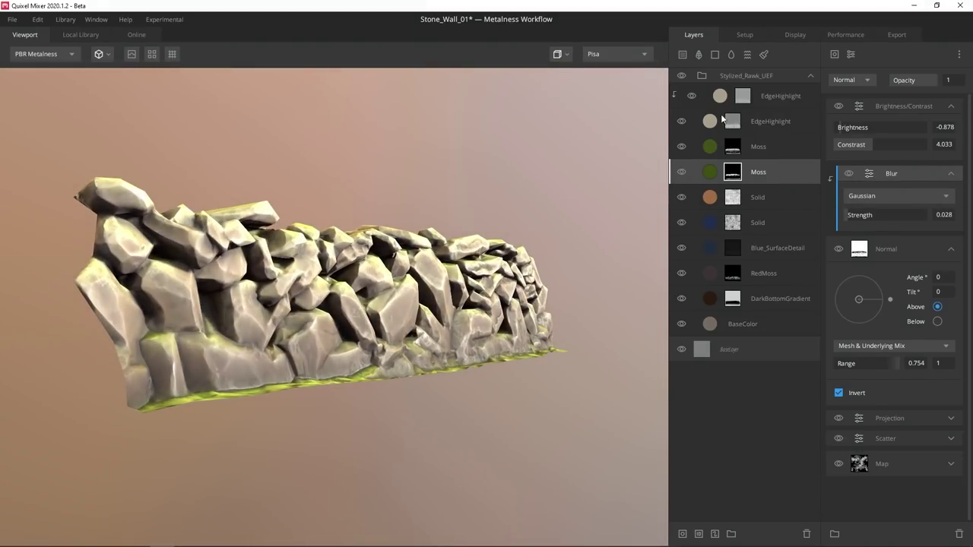
Step: In the lower EdgeHighlight layer's Curvature mask, set Tightness to about 0.442 and Levels to about 0.46 and 0.667
click(732, 121)
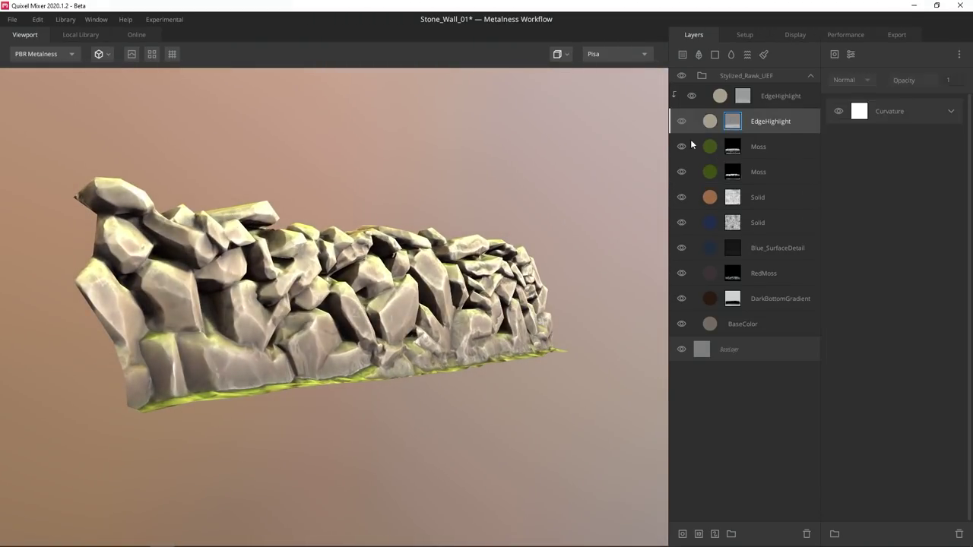
click(951, 111)
drag(835, 181, 873, 202)
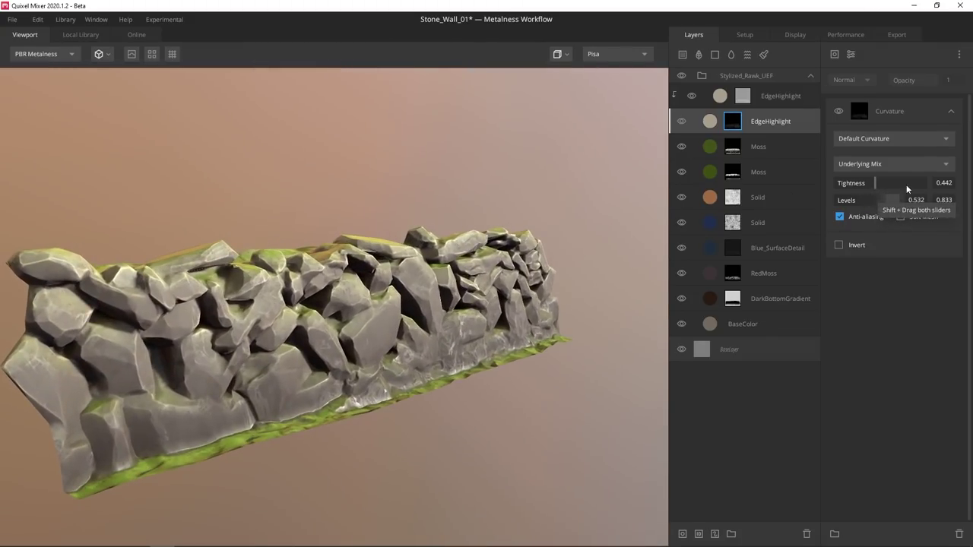
drag(877, 203, 864, 203)
drag(365, 334, 311, 323)
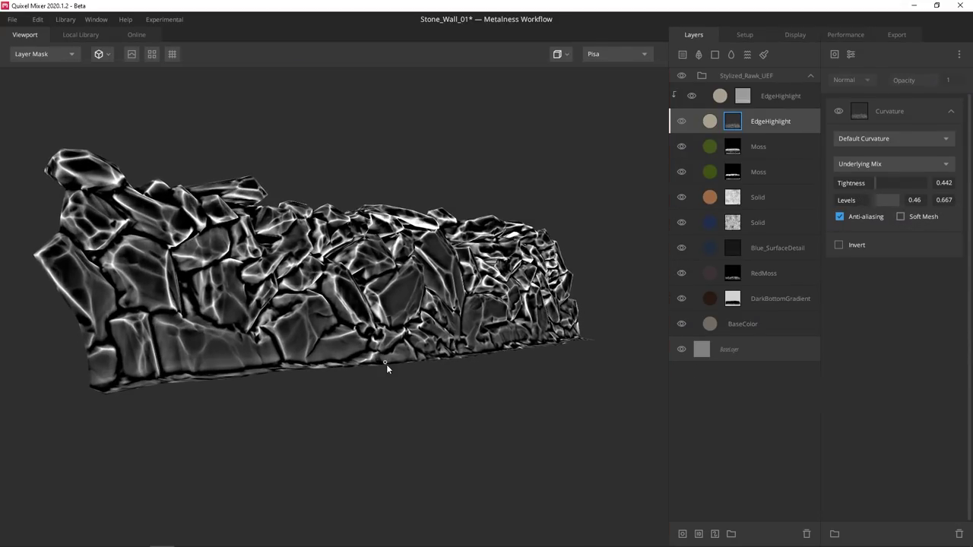
Step: Compare the clipped EdgeHighlight layer on and off, then set its Curvature mask's source to Base Normals
click(722, 96)
click(691, 95)
click(691, 95)
click(742, 96)
double_click(894, 113)
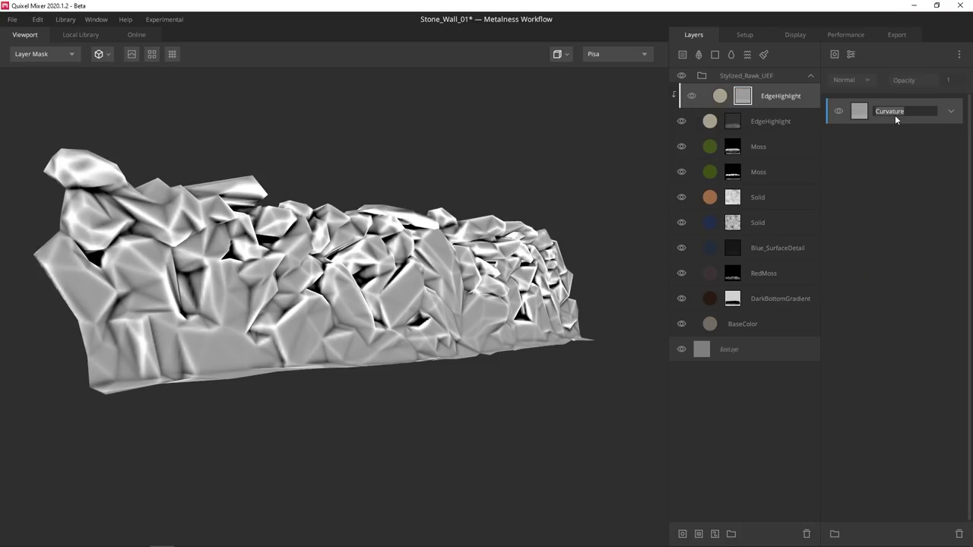
click(952, 111)
drag(885, 200, 875, 200)
click(880, 162)
click(867, 194)
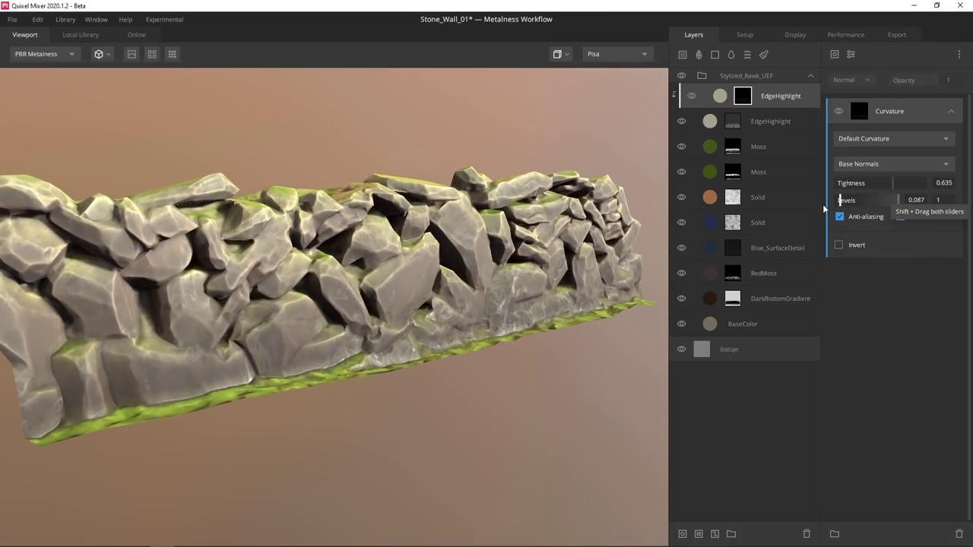
Step: Set the clipped EdgeHighlight's Curvature mask to Edges Only with Levels of 0 and about 0.532
drag(494, 336, 542, 326)
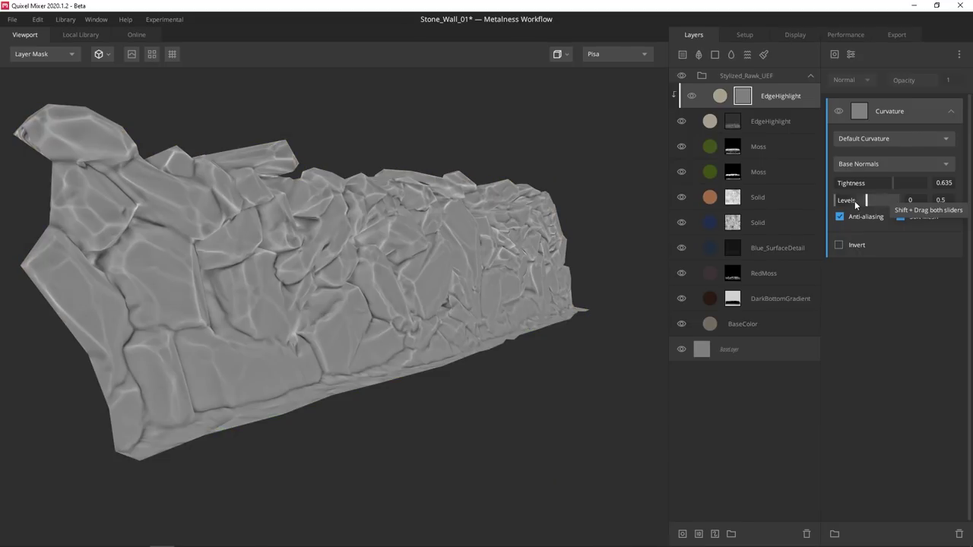
drag(855, 204, 868, 204)
click(862, 166)
click(861, 165)
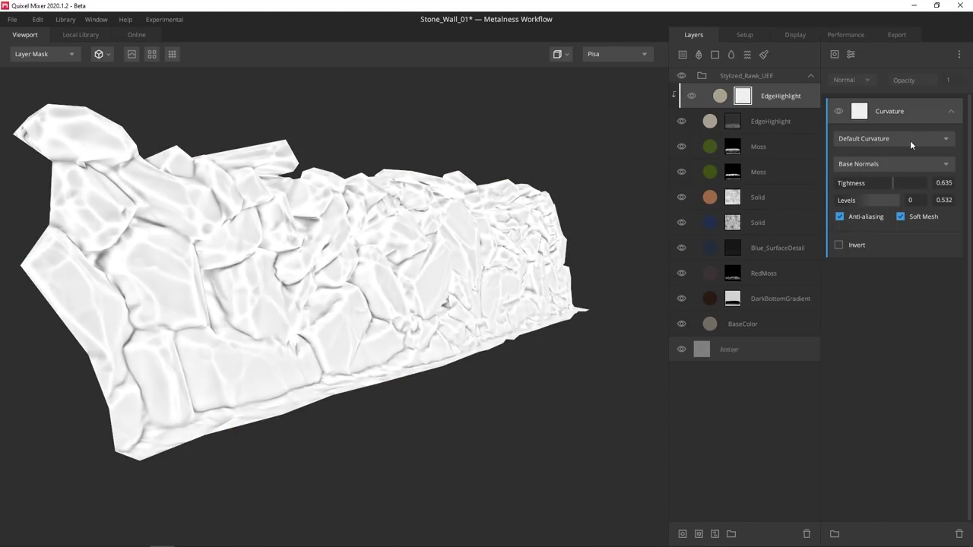
click(909, 140)
click(874, 168)
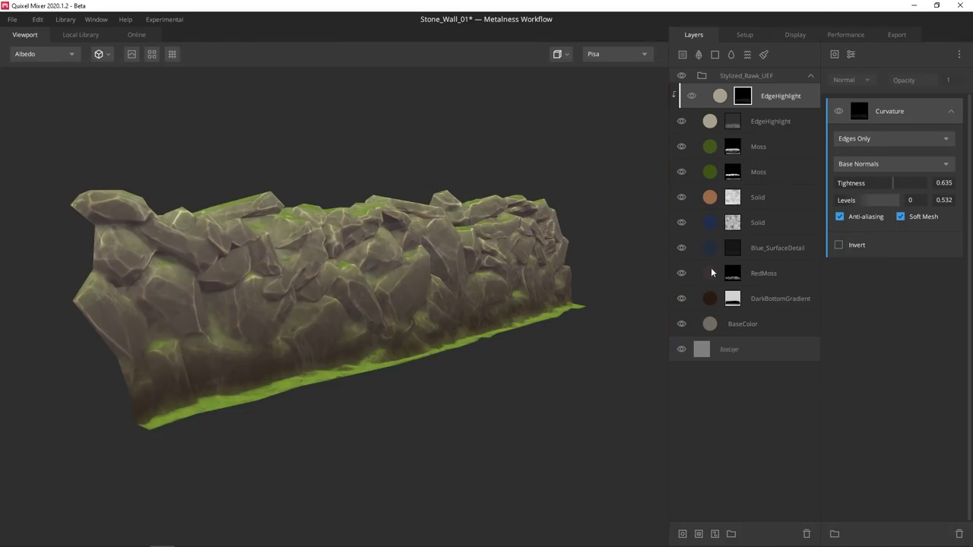
Step: Toggle the RedMoss layer's visibility in the Albedo view to check its contribution to the wall
click(711, 272)
click(681, 274)
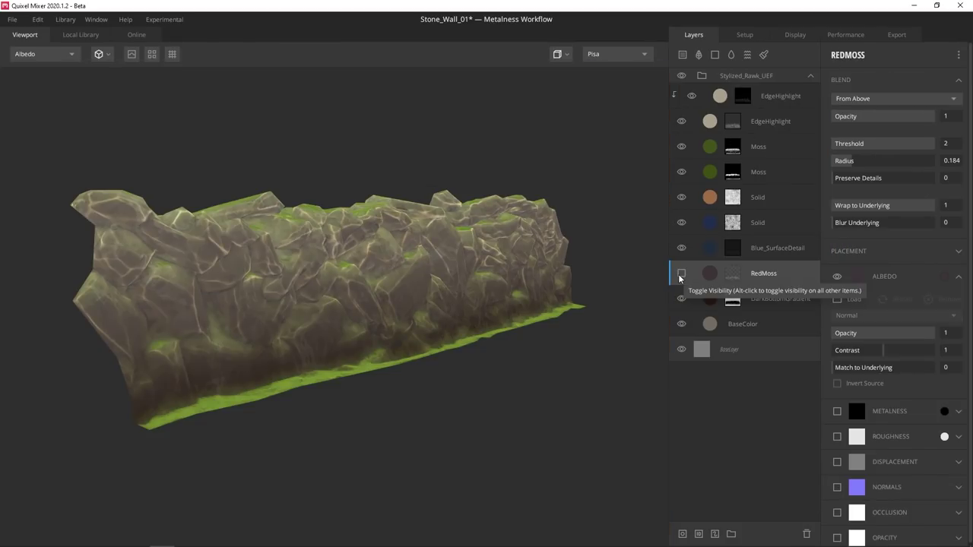
click(944, 276)
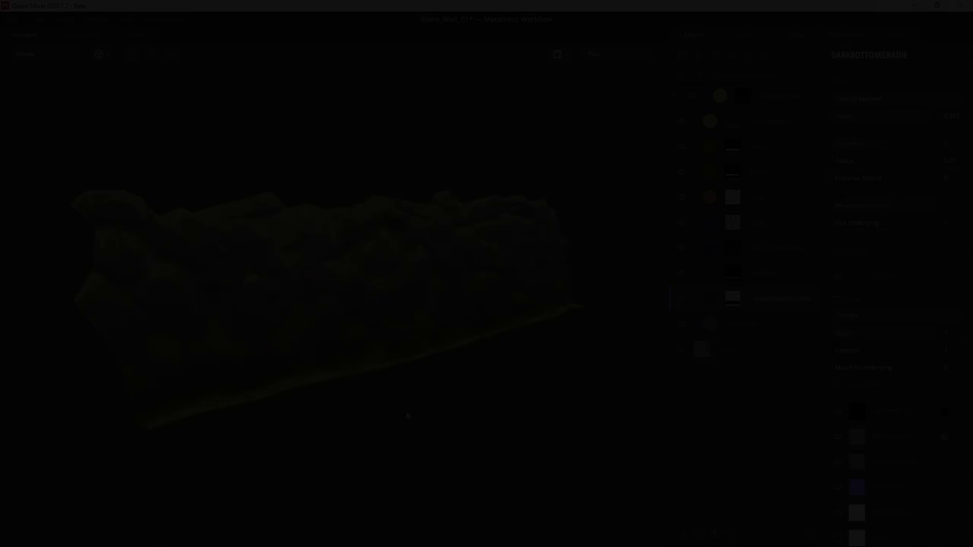